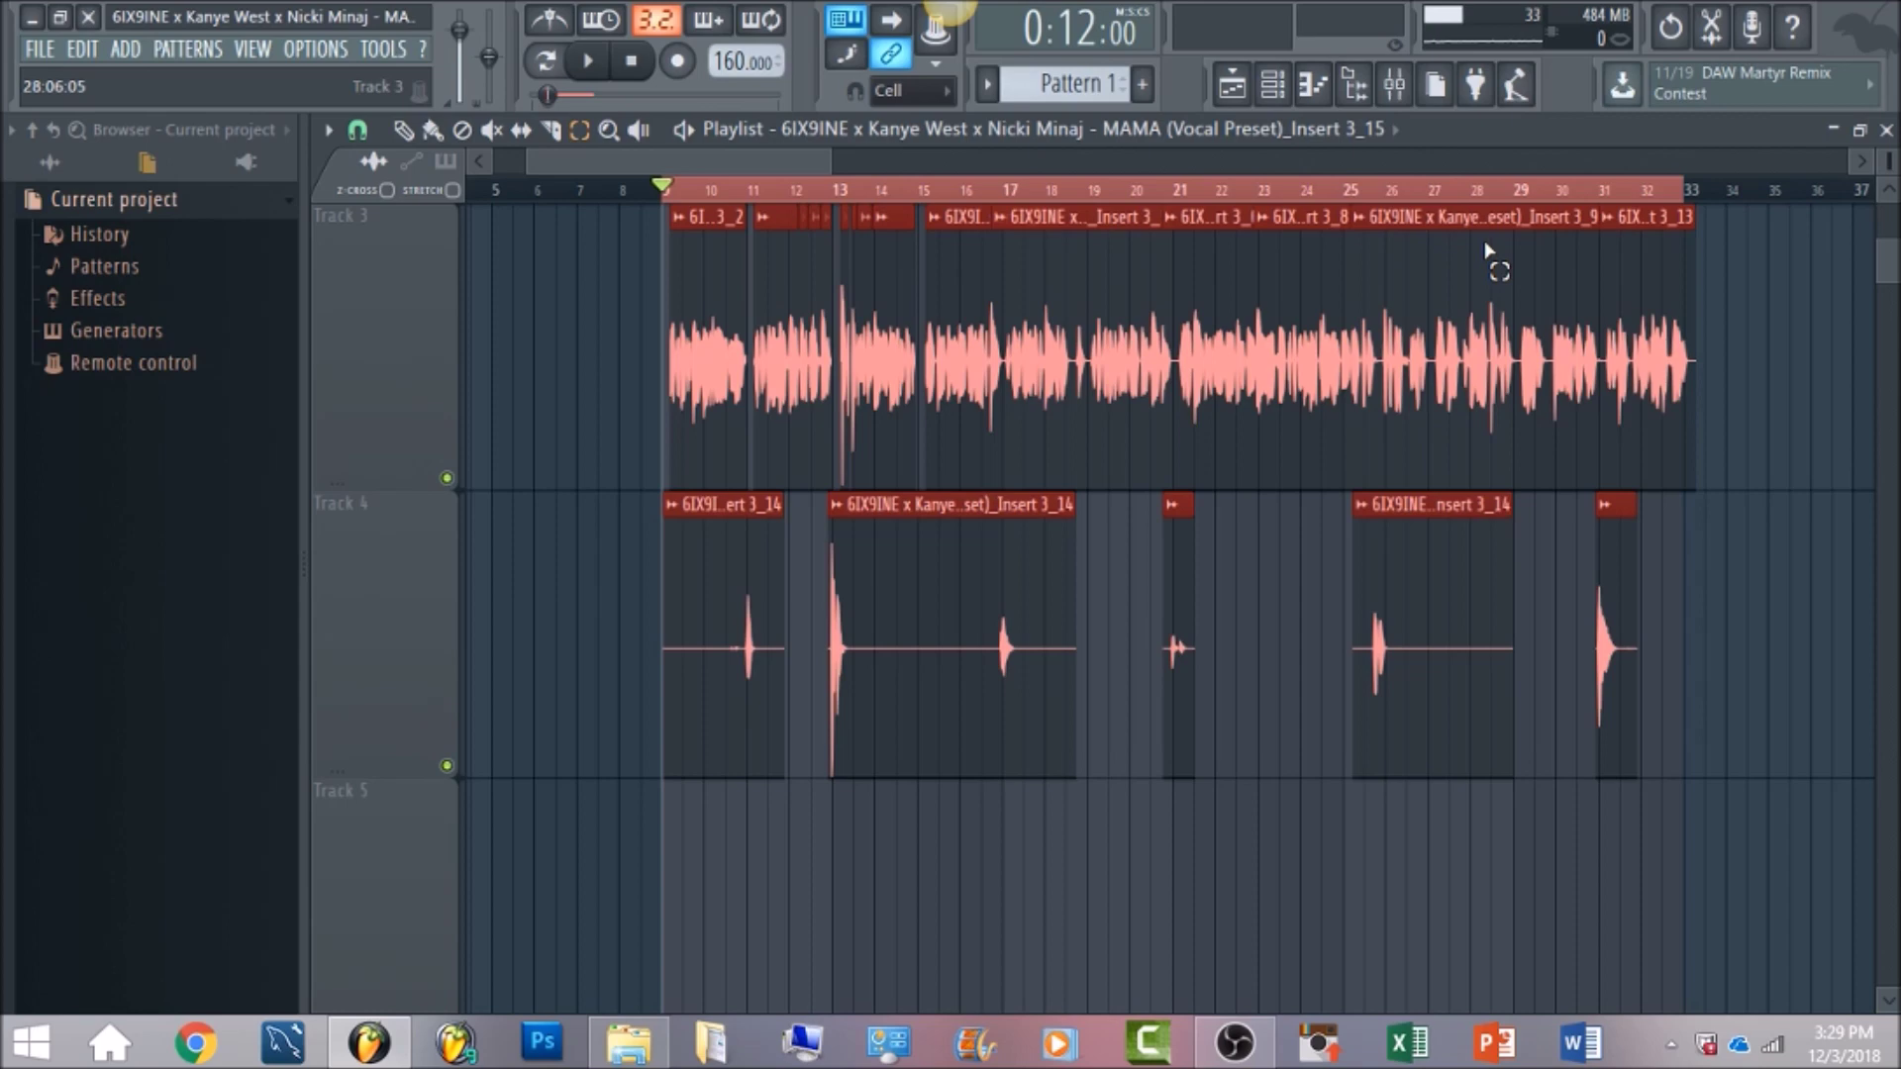
# Show the mixer, solo the Lead vocal track, and display the Master track's effects
pyautogui.click(1394, 84)
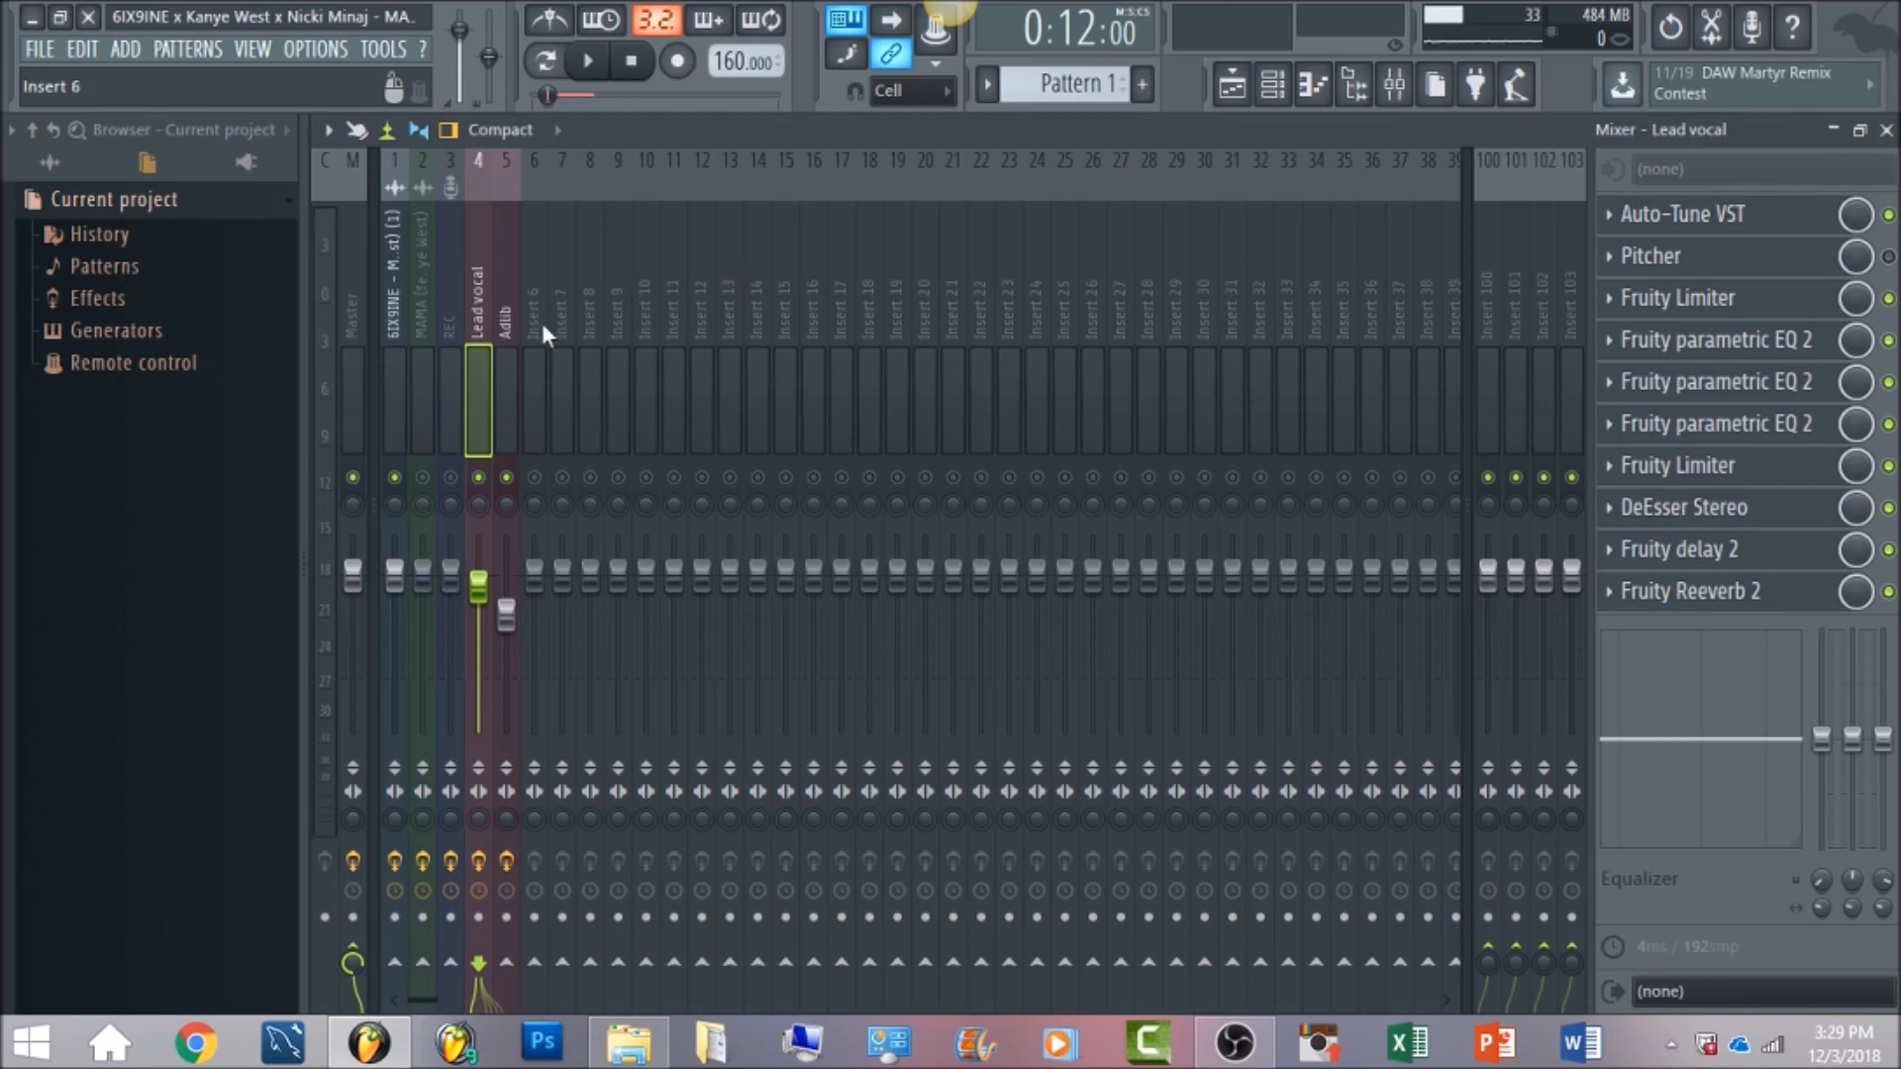
pyautogui.rightClick(478, 477)
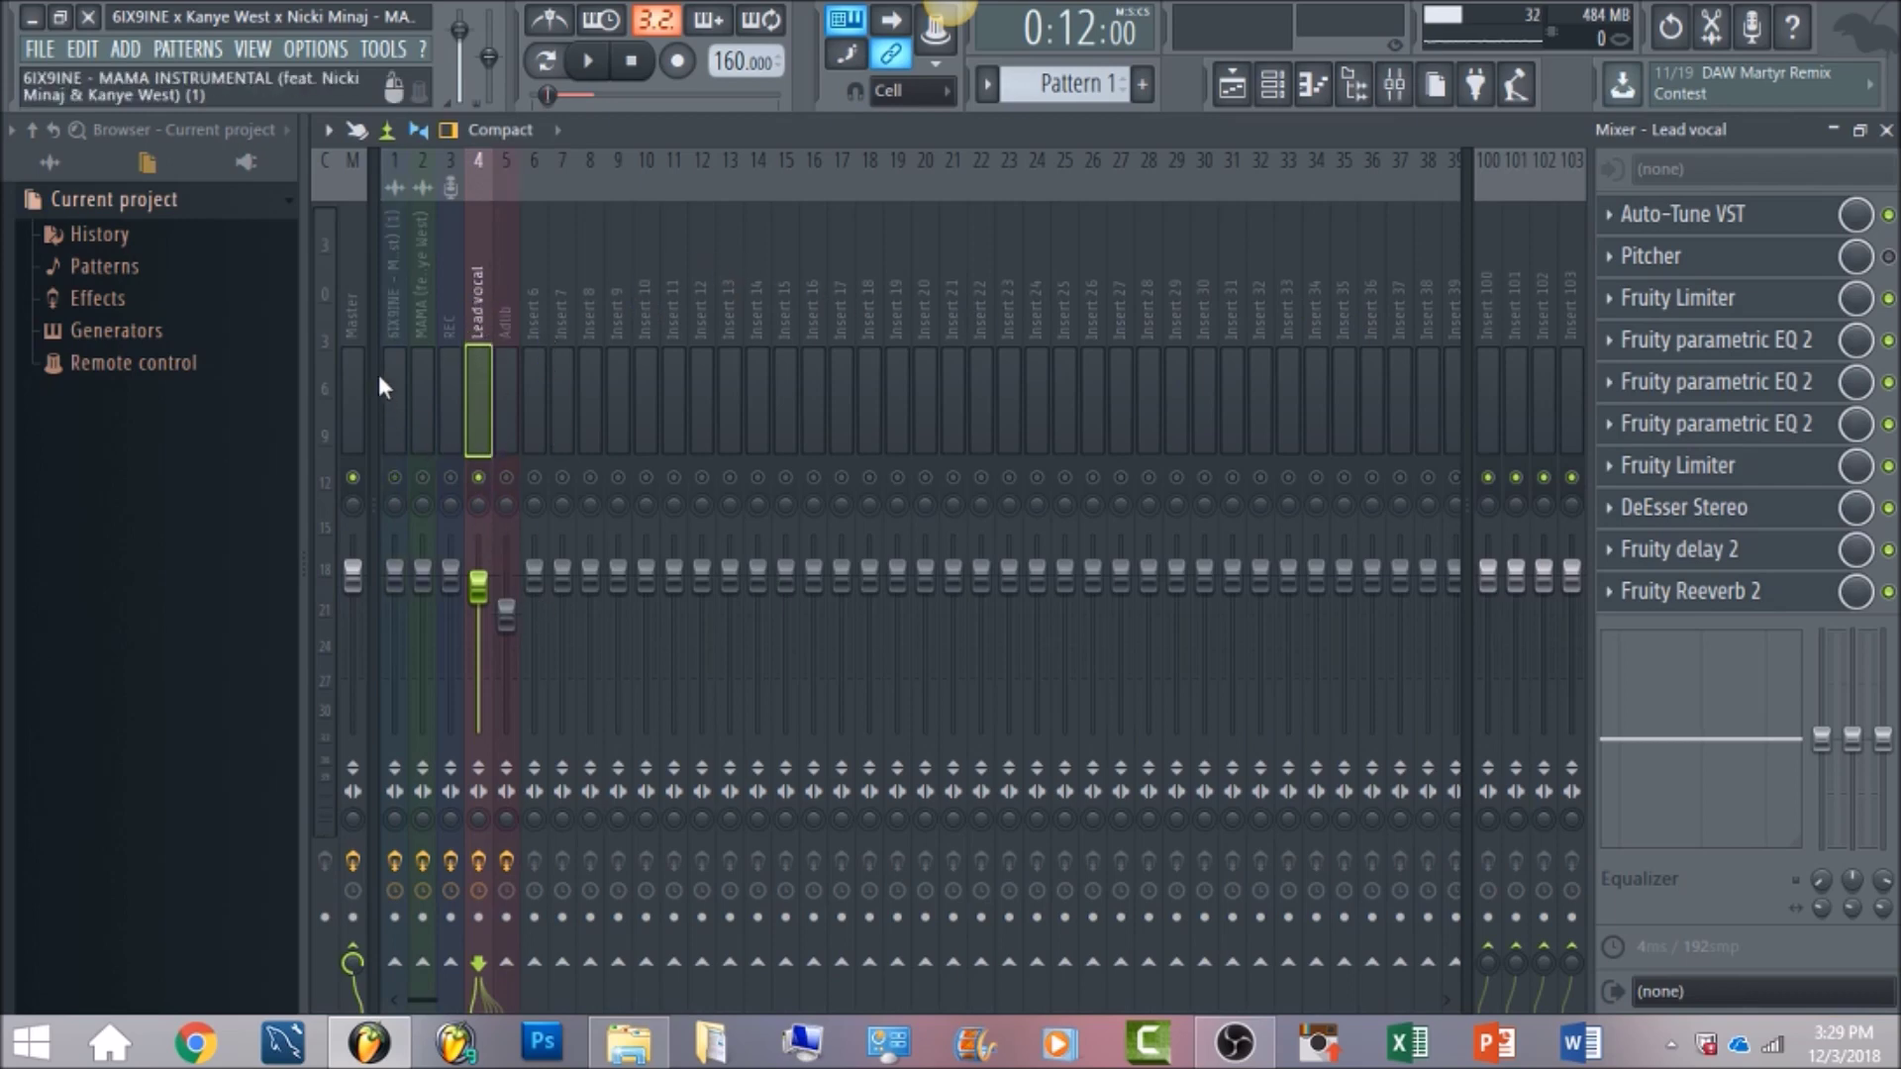
pyautogui.click(365, 319)
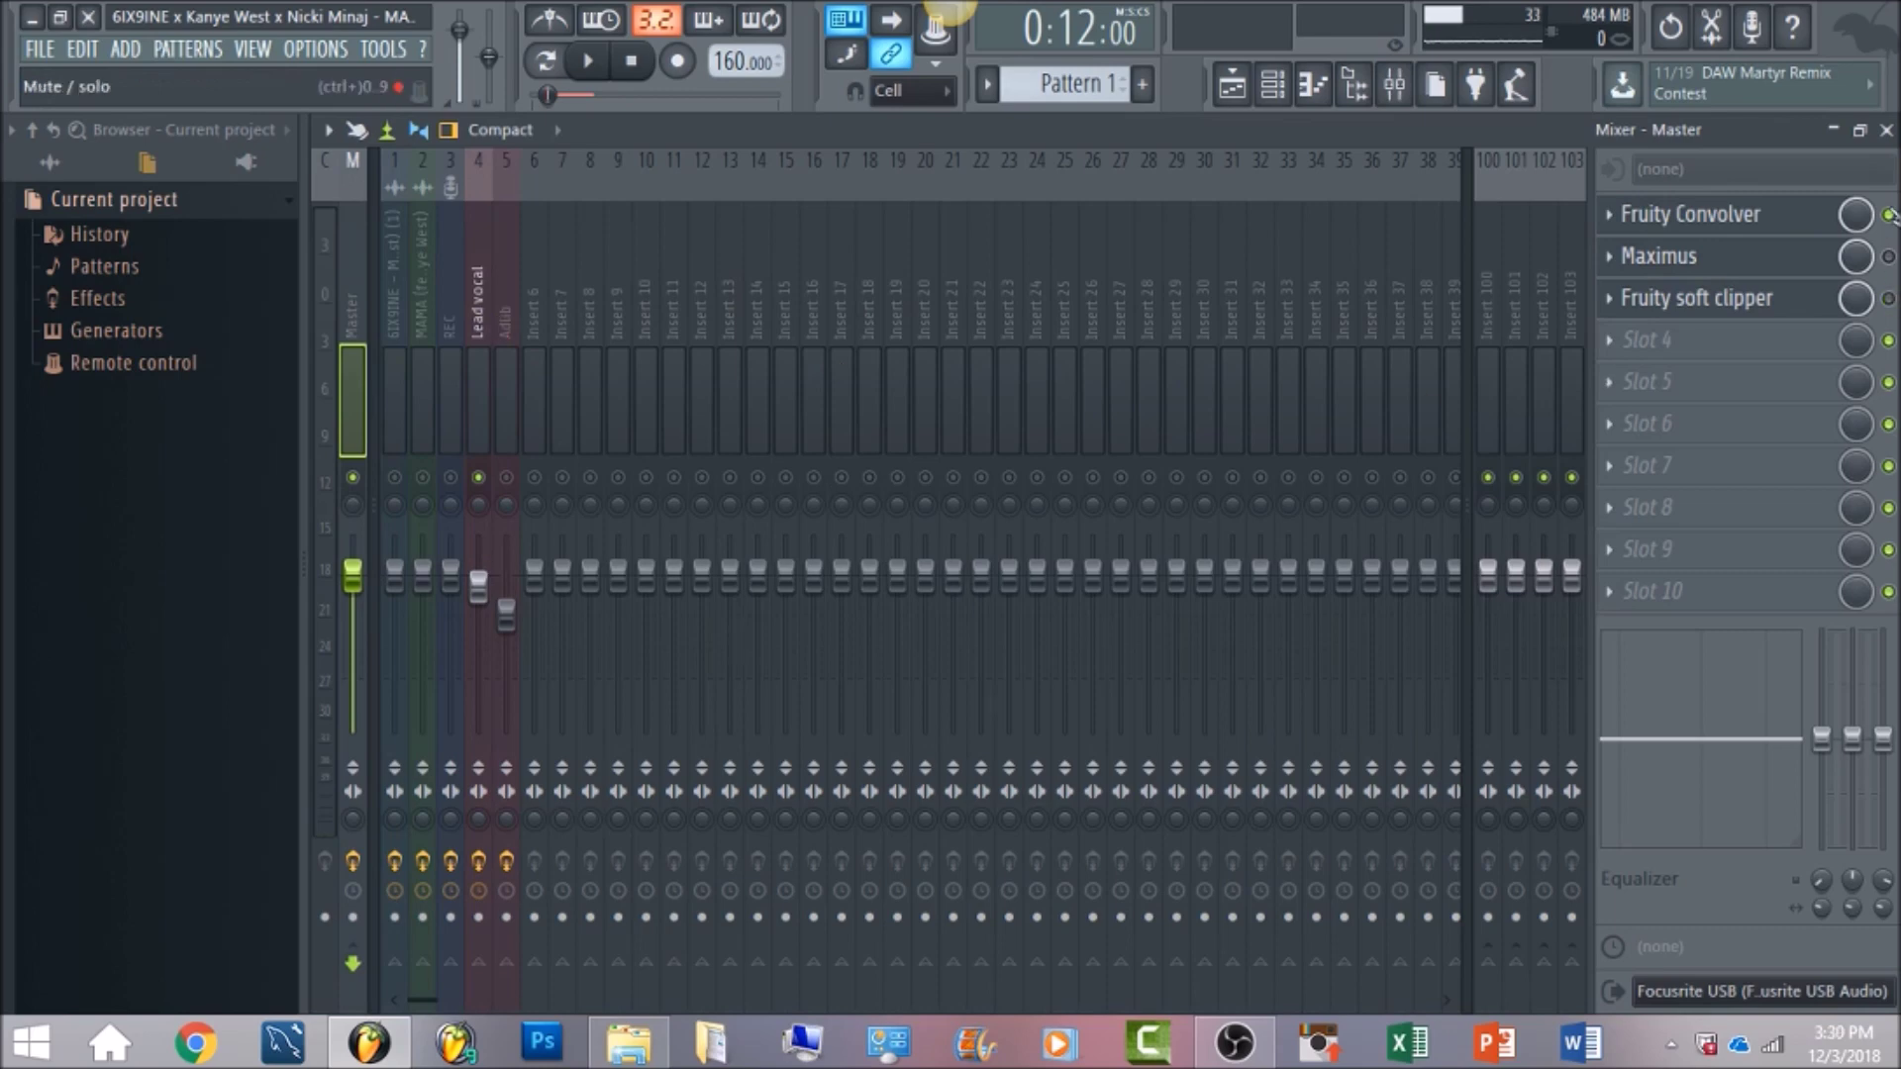
# Turn off all Lead vocal effects after Auto-Tune VST, through Fruity Reeverb 2, leaving only Auto-Tune active
pyautogui.click(477, 270)
pyautogui.click(1887, 424)
pyautogui.click(1888, 382)
pyautogui.click(1887, 508)
pyautogui.click(1888, 550)
pyautogui.click(1888, 592)
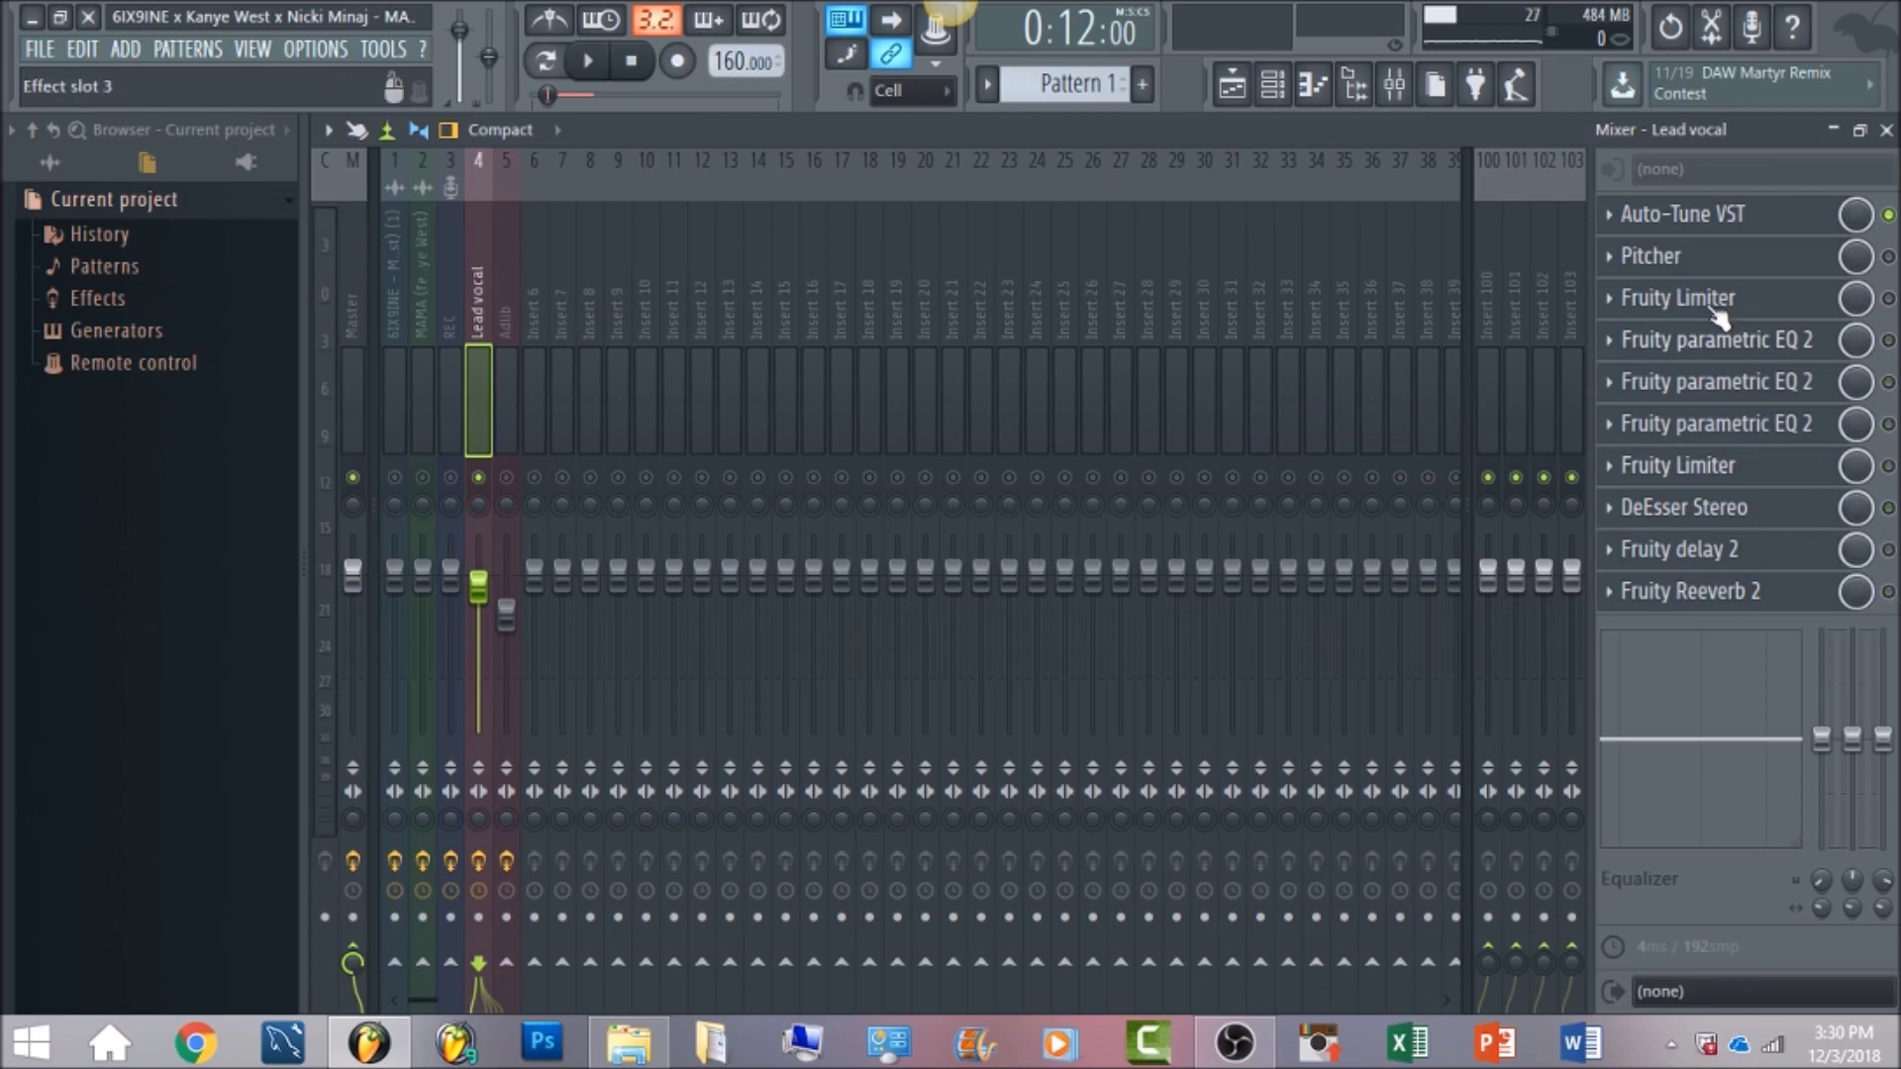
# Review the Lead vocal's Auto-Tune VST key, scale and retune settings and play back the vocal through it
pyautogui.click(1718, 229)
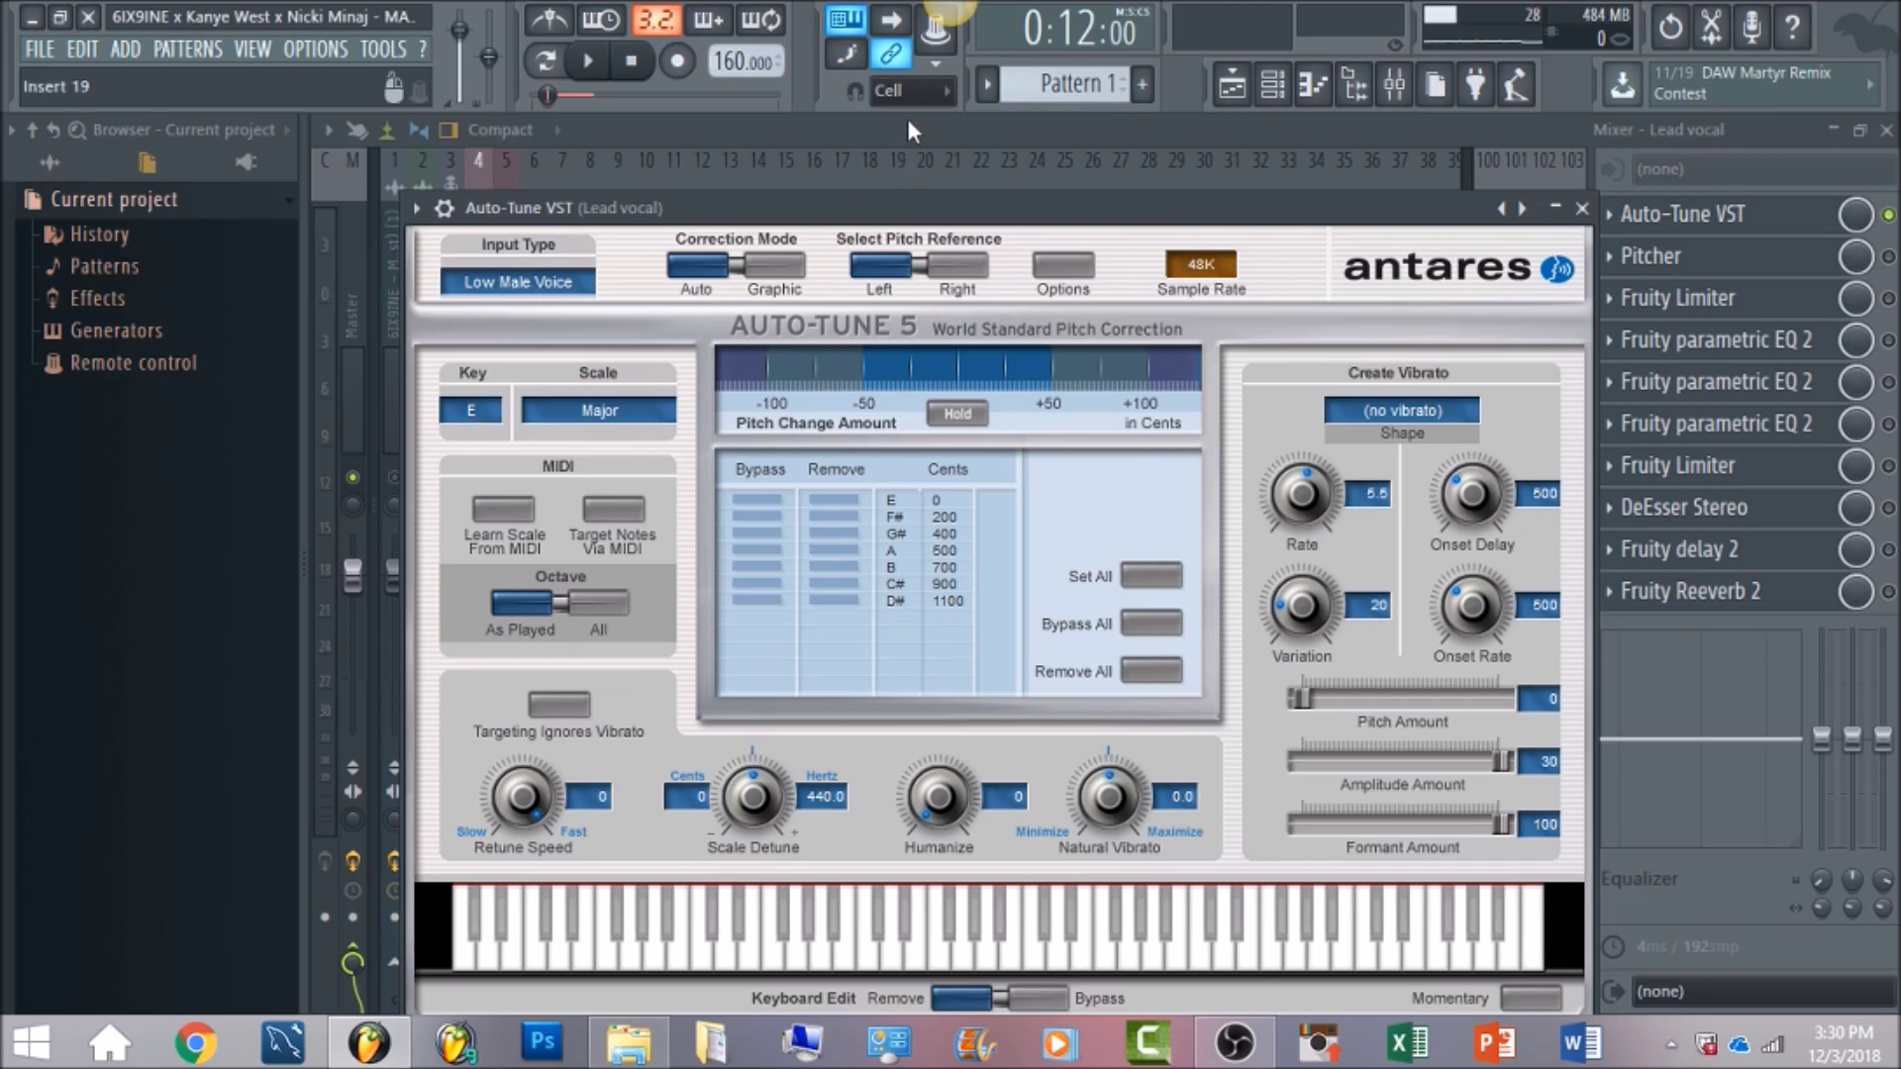
pyautogui.click(588, 60)
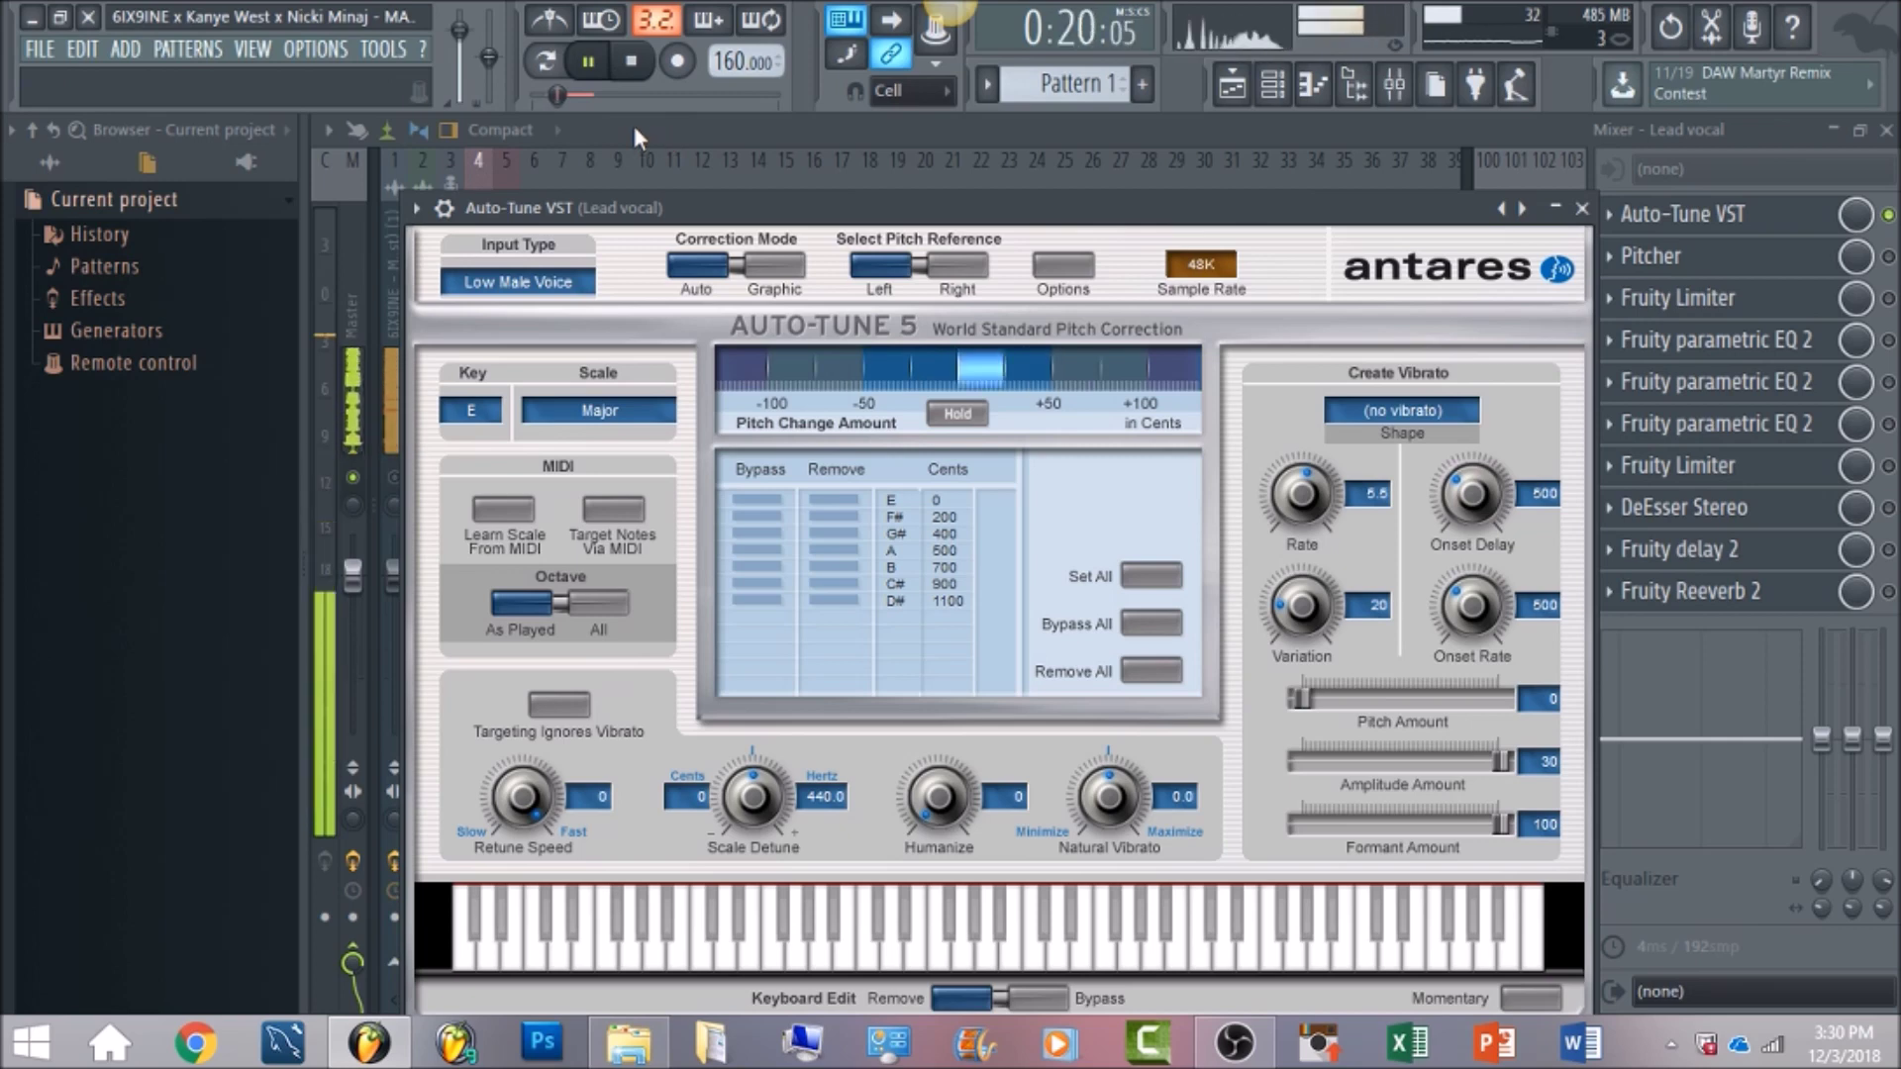
pyautogui.click(634, 63)
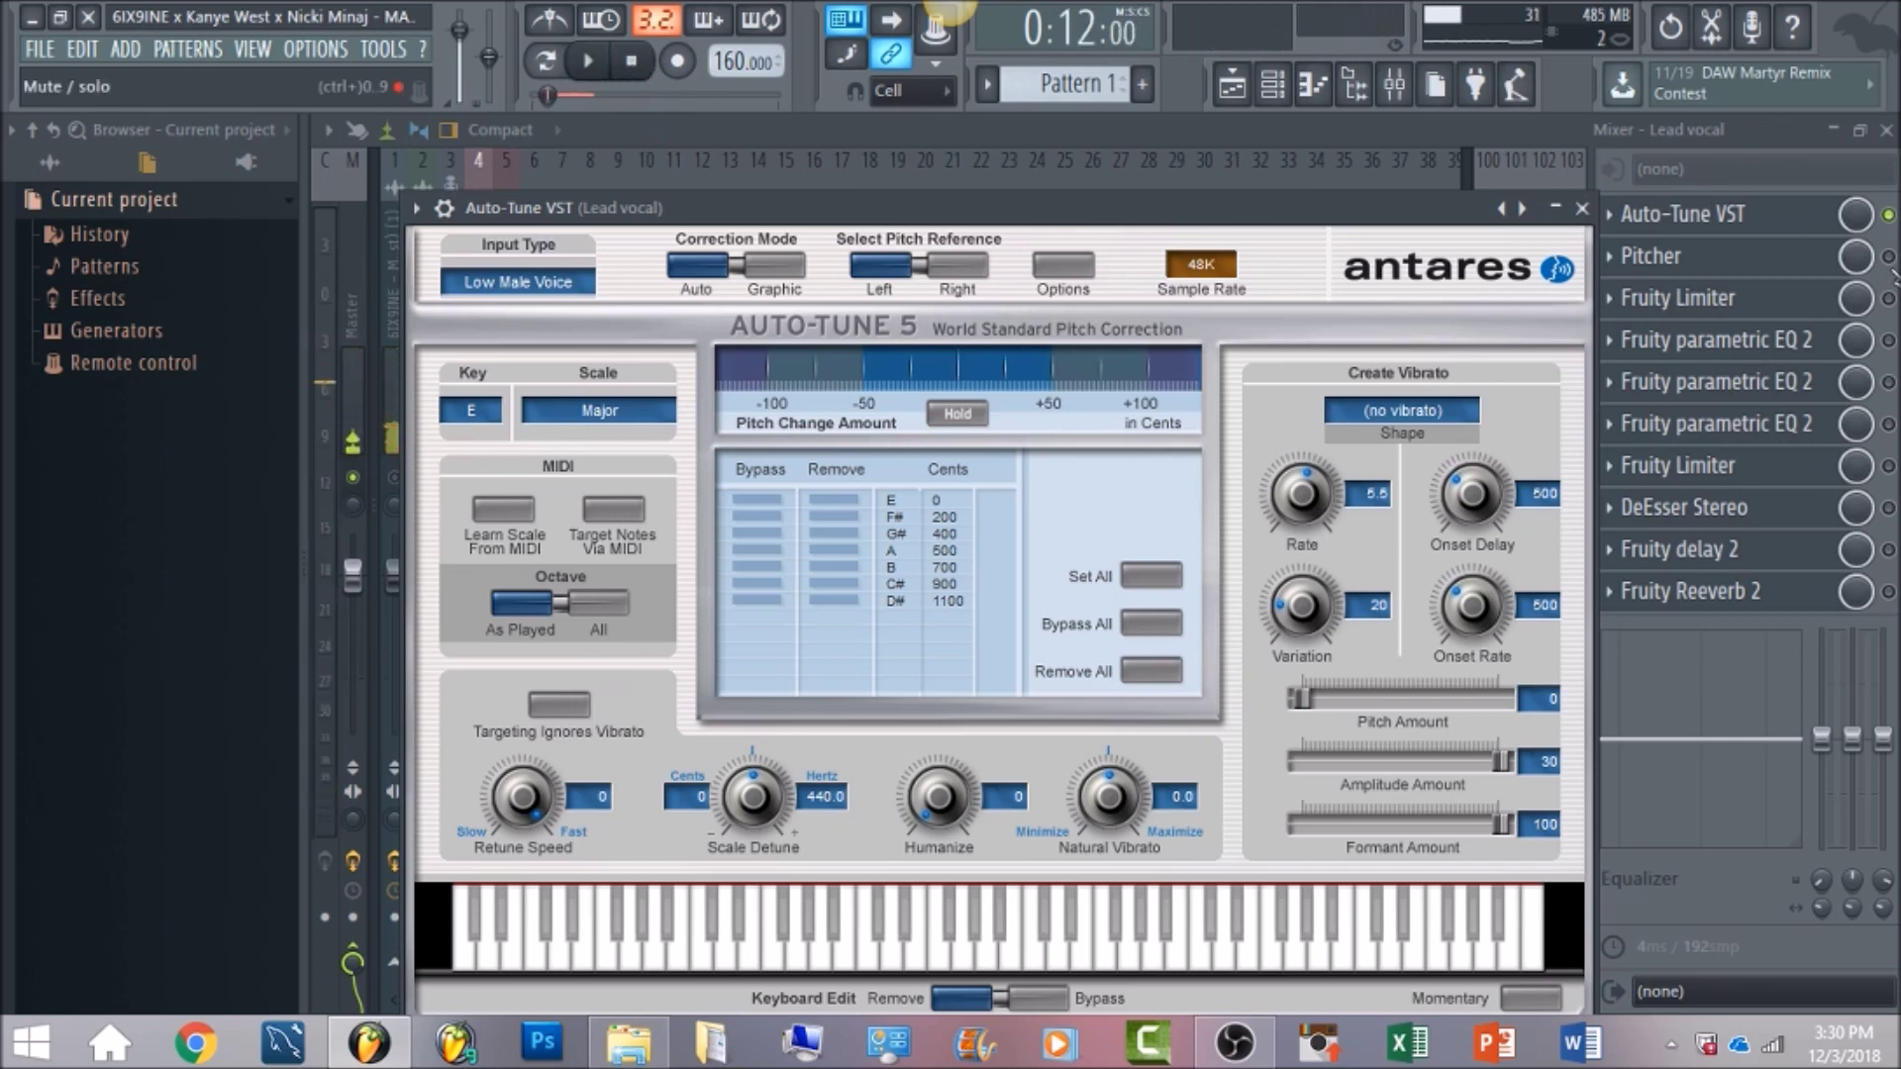
pyautogui.click(1792, 220)
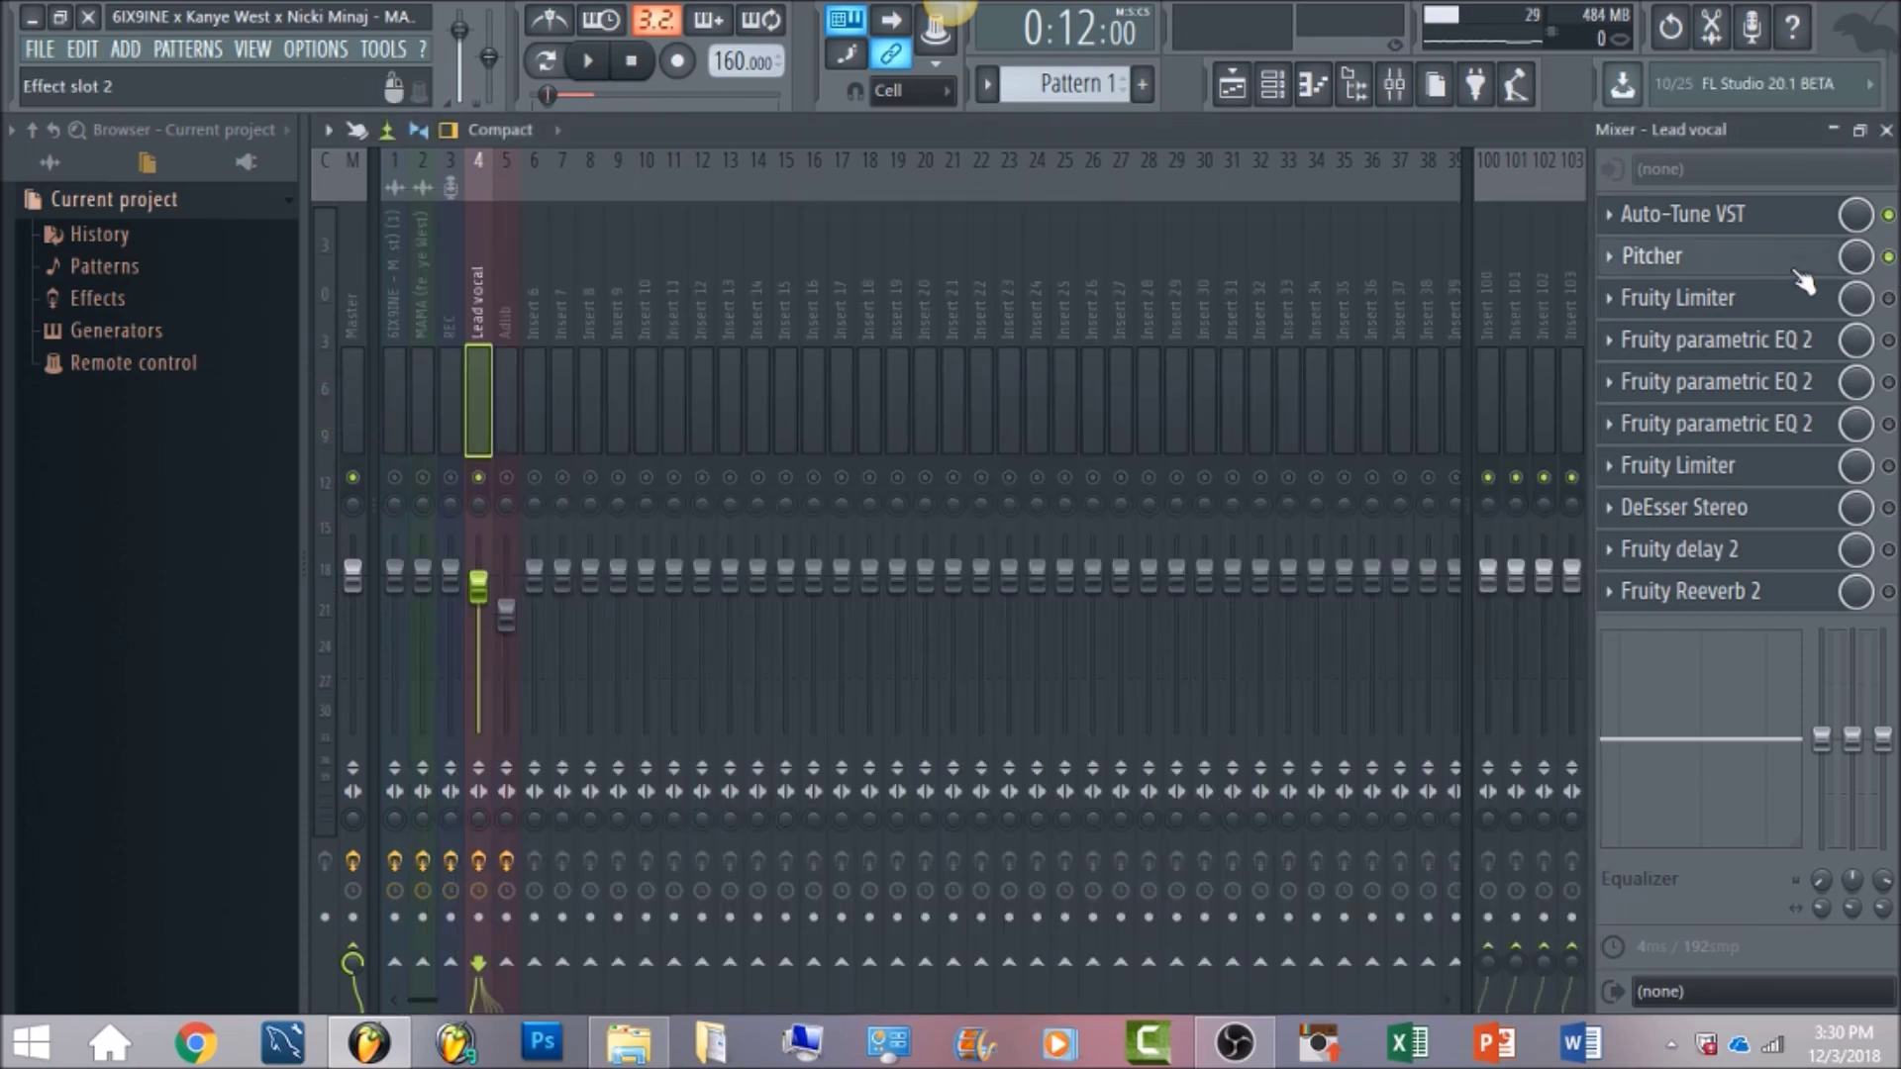
# Bypass Auto-Tune VST and audition the Lead vocal through Pitcher instead
pyautogui.click(1740, 263)
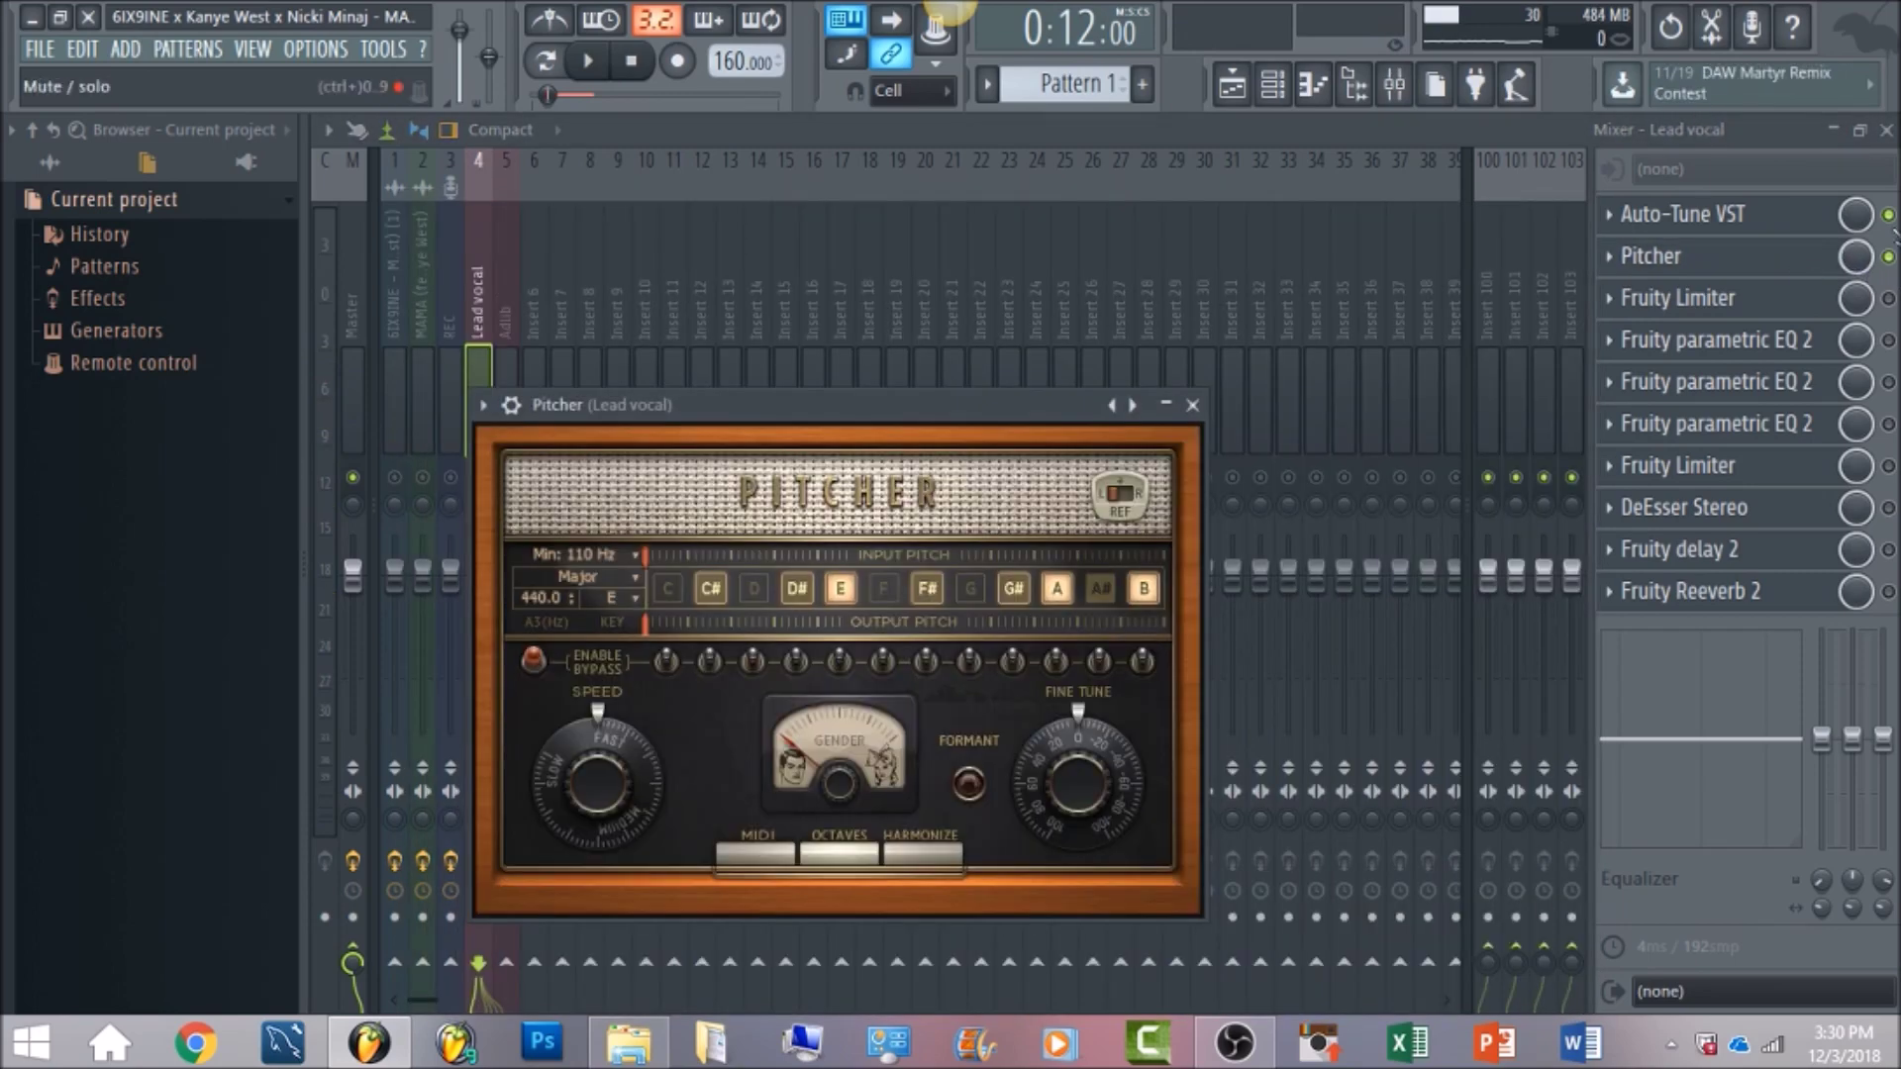
pyautogui.click(1888, 215)
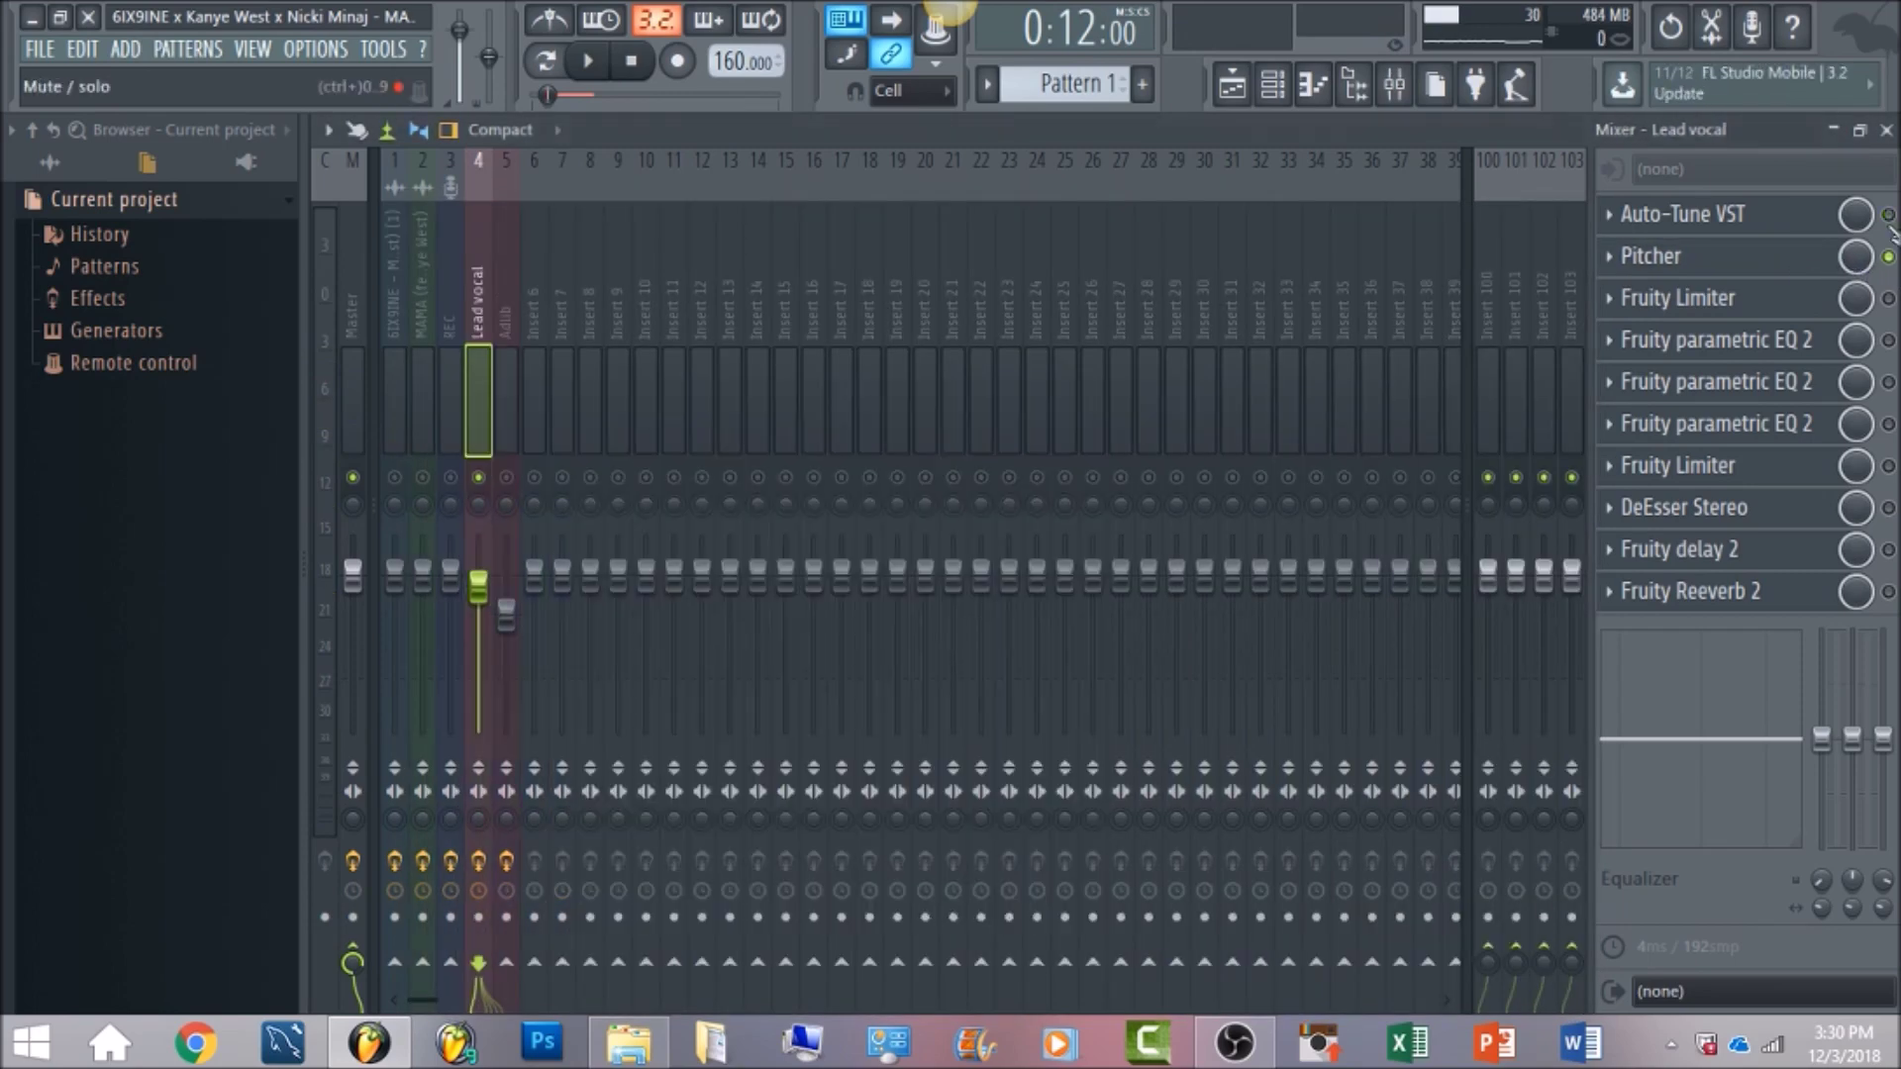
pyautogui.click(1828, 276)
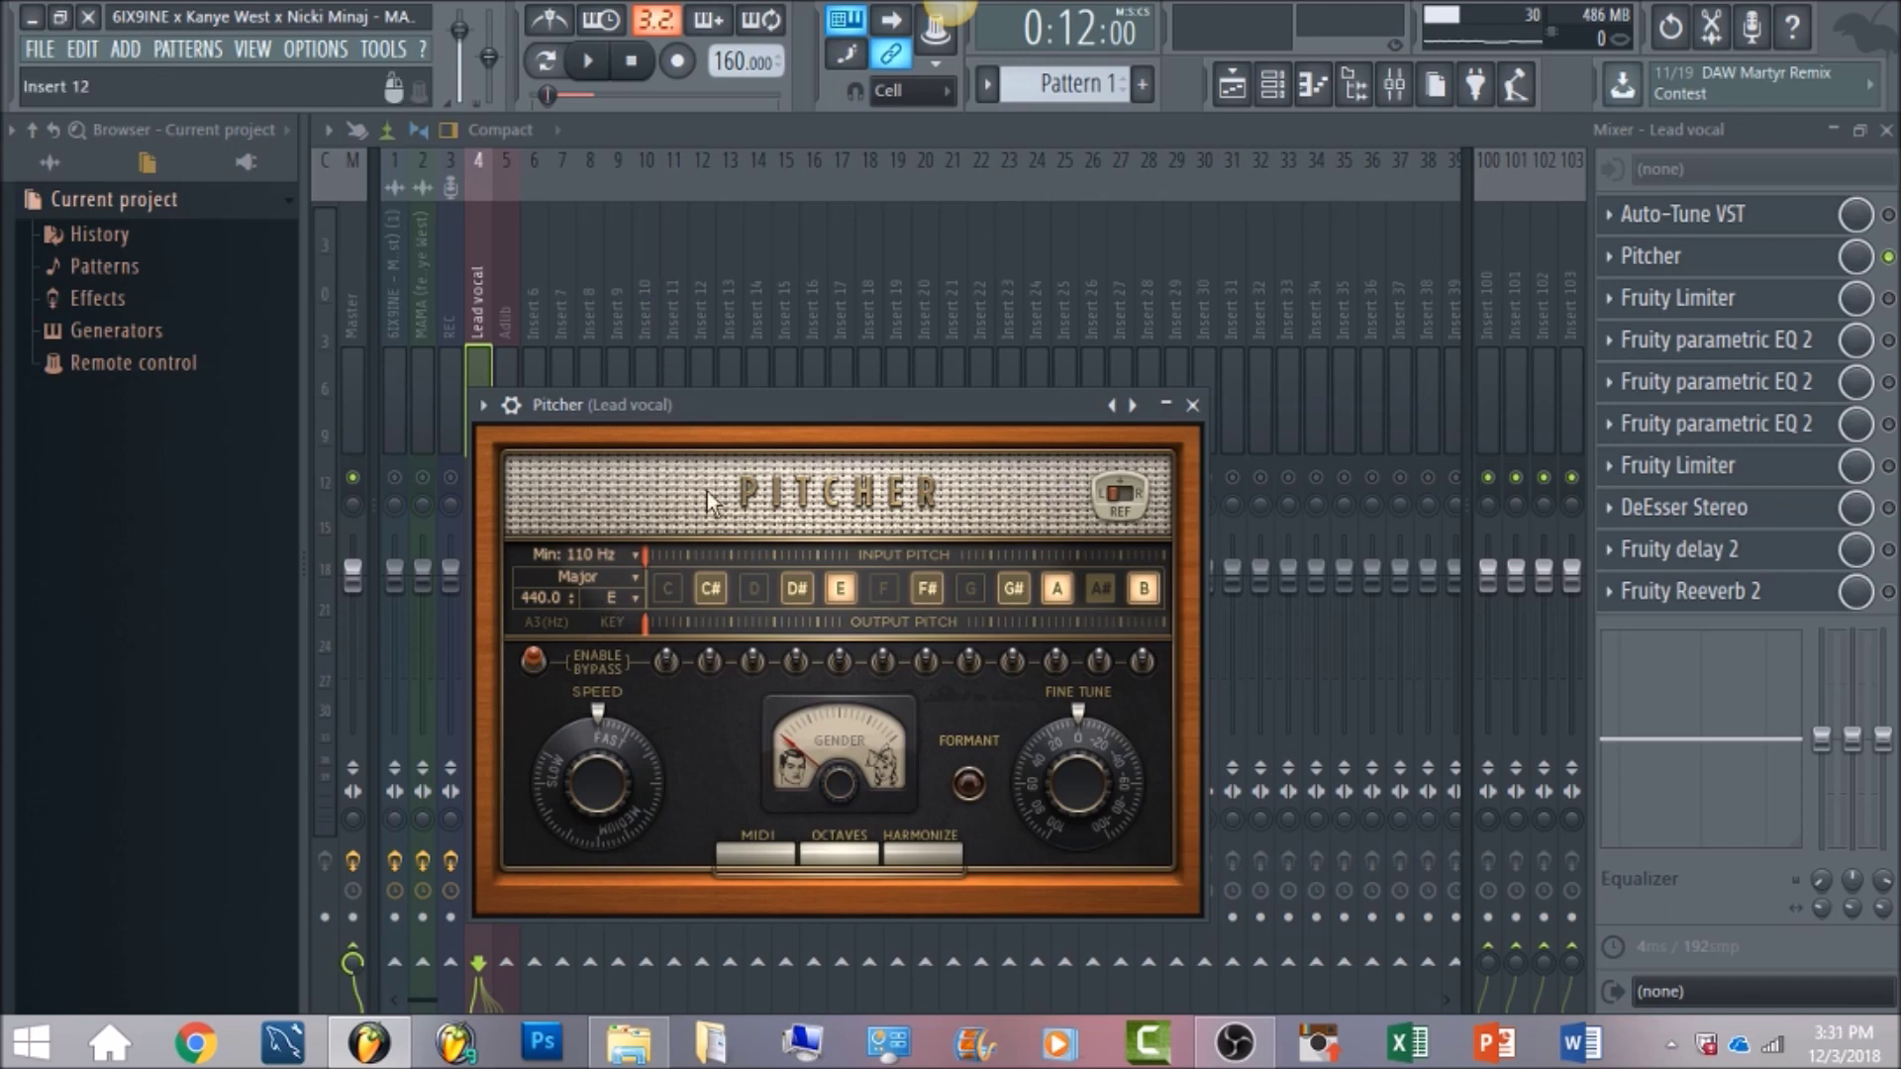
pyautogui.click(594, 62)
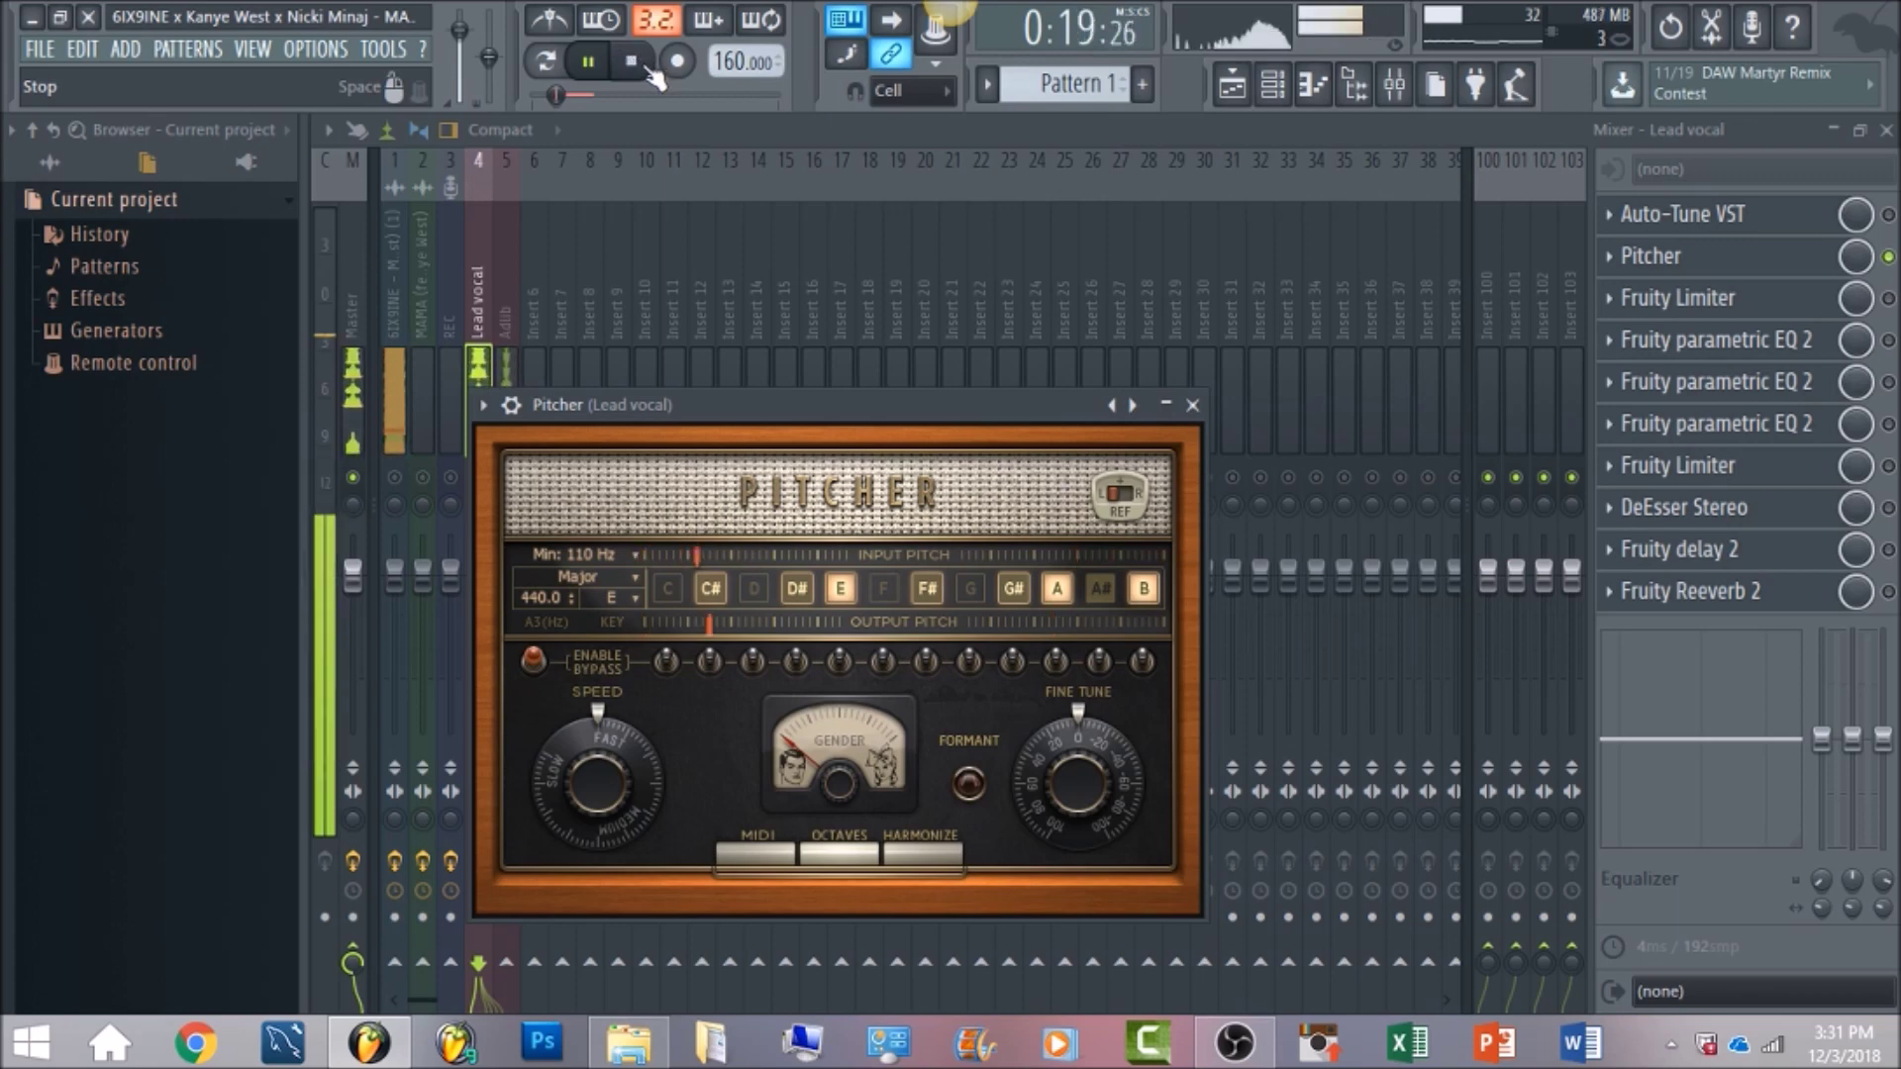
pyautogui.click(650, 71)
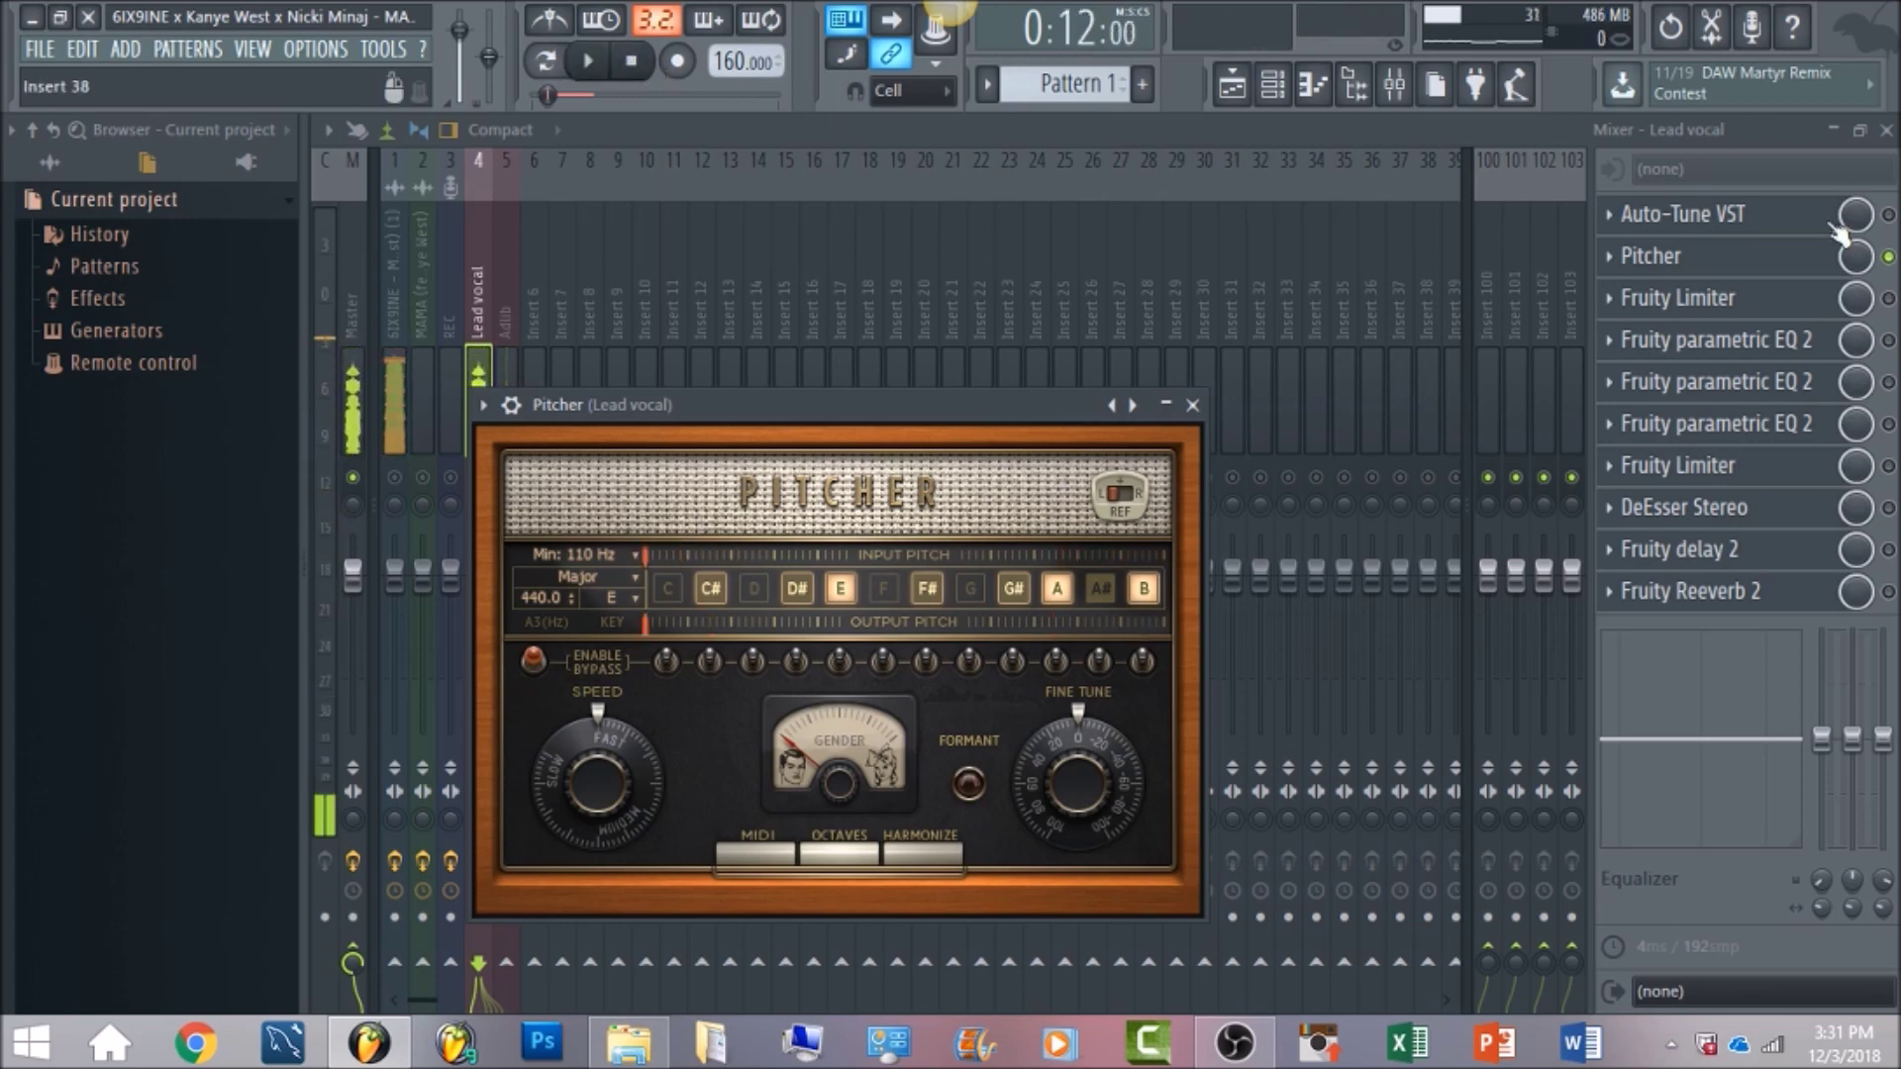
pyautogui.press('Escape')
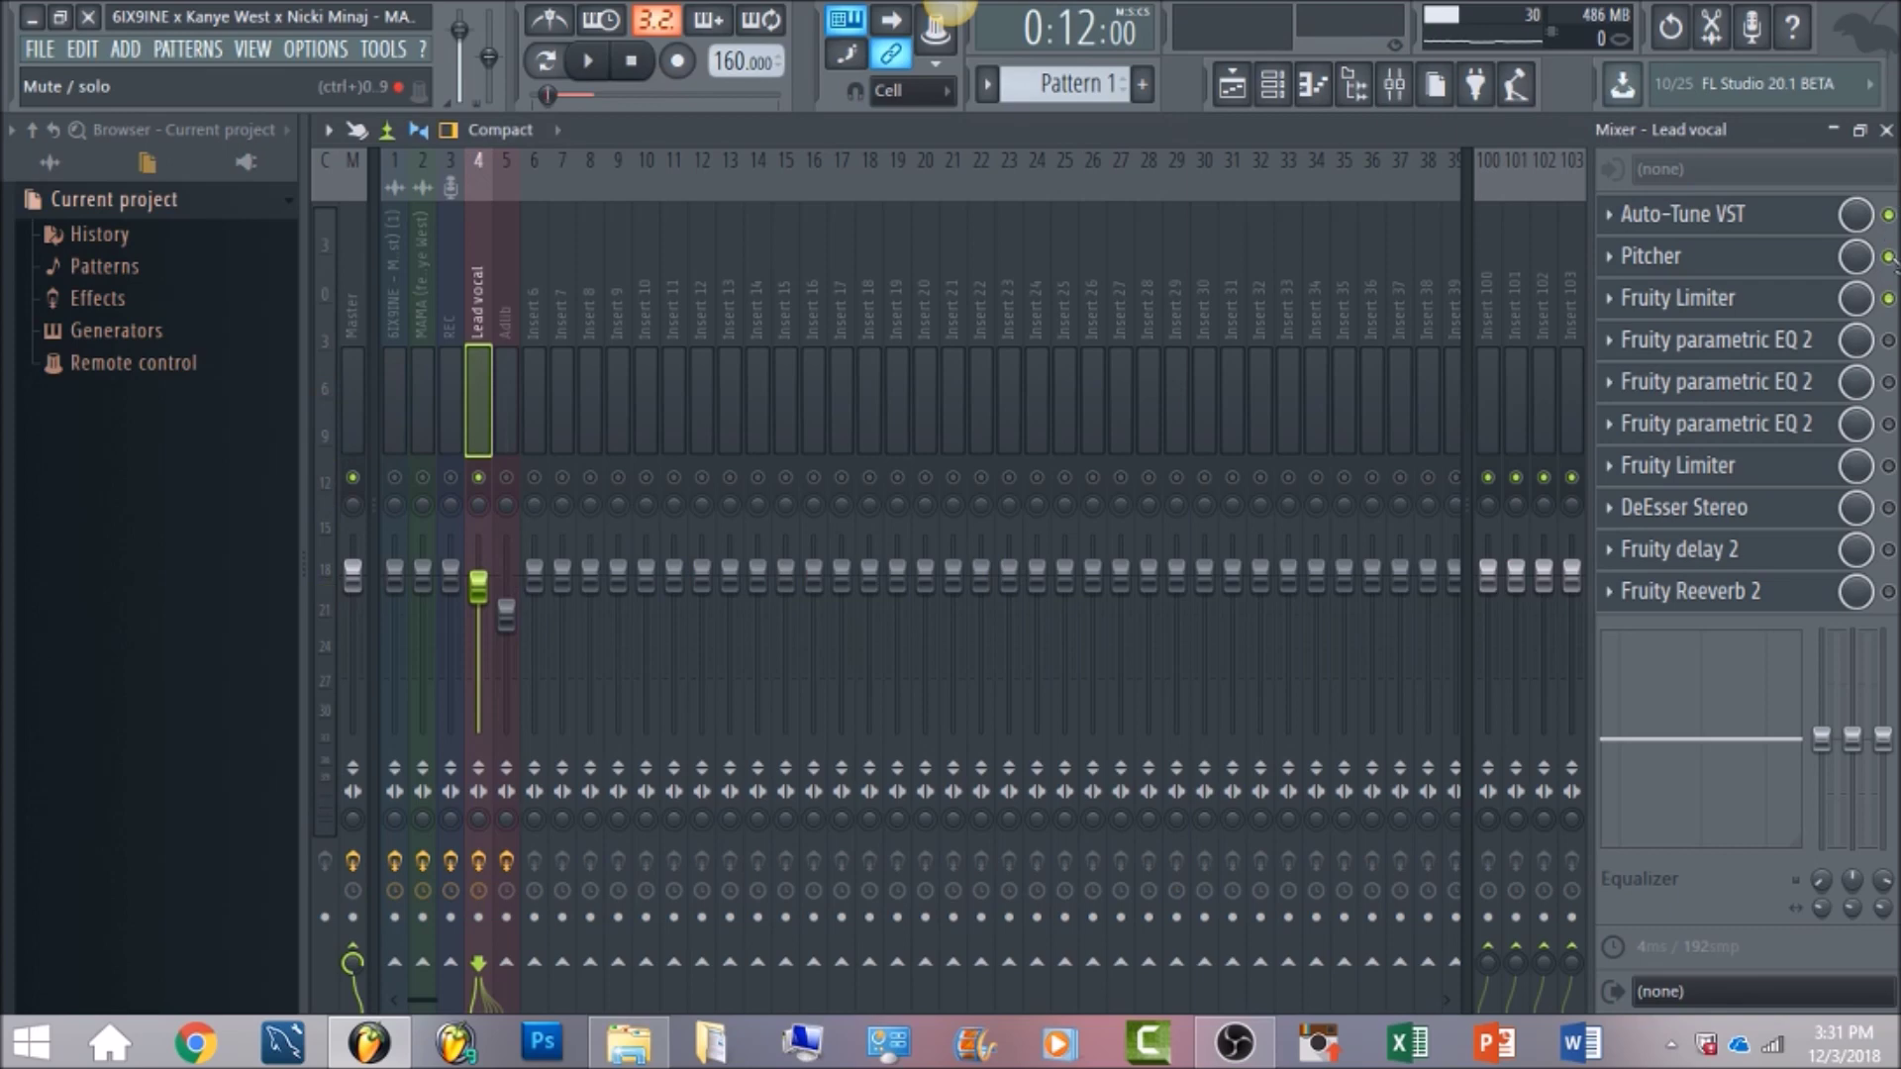
# Review the compressor settings of the Lead vocal's first Fruity Limiter and play back the vocal through it
pyautogui.click(1696, 300)
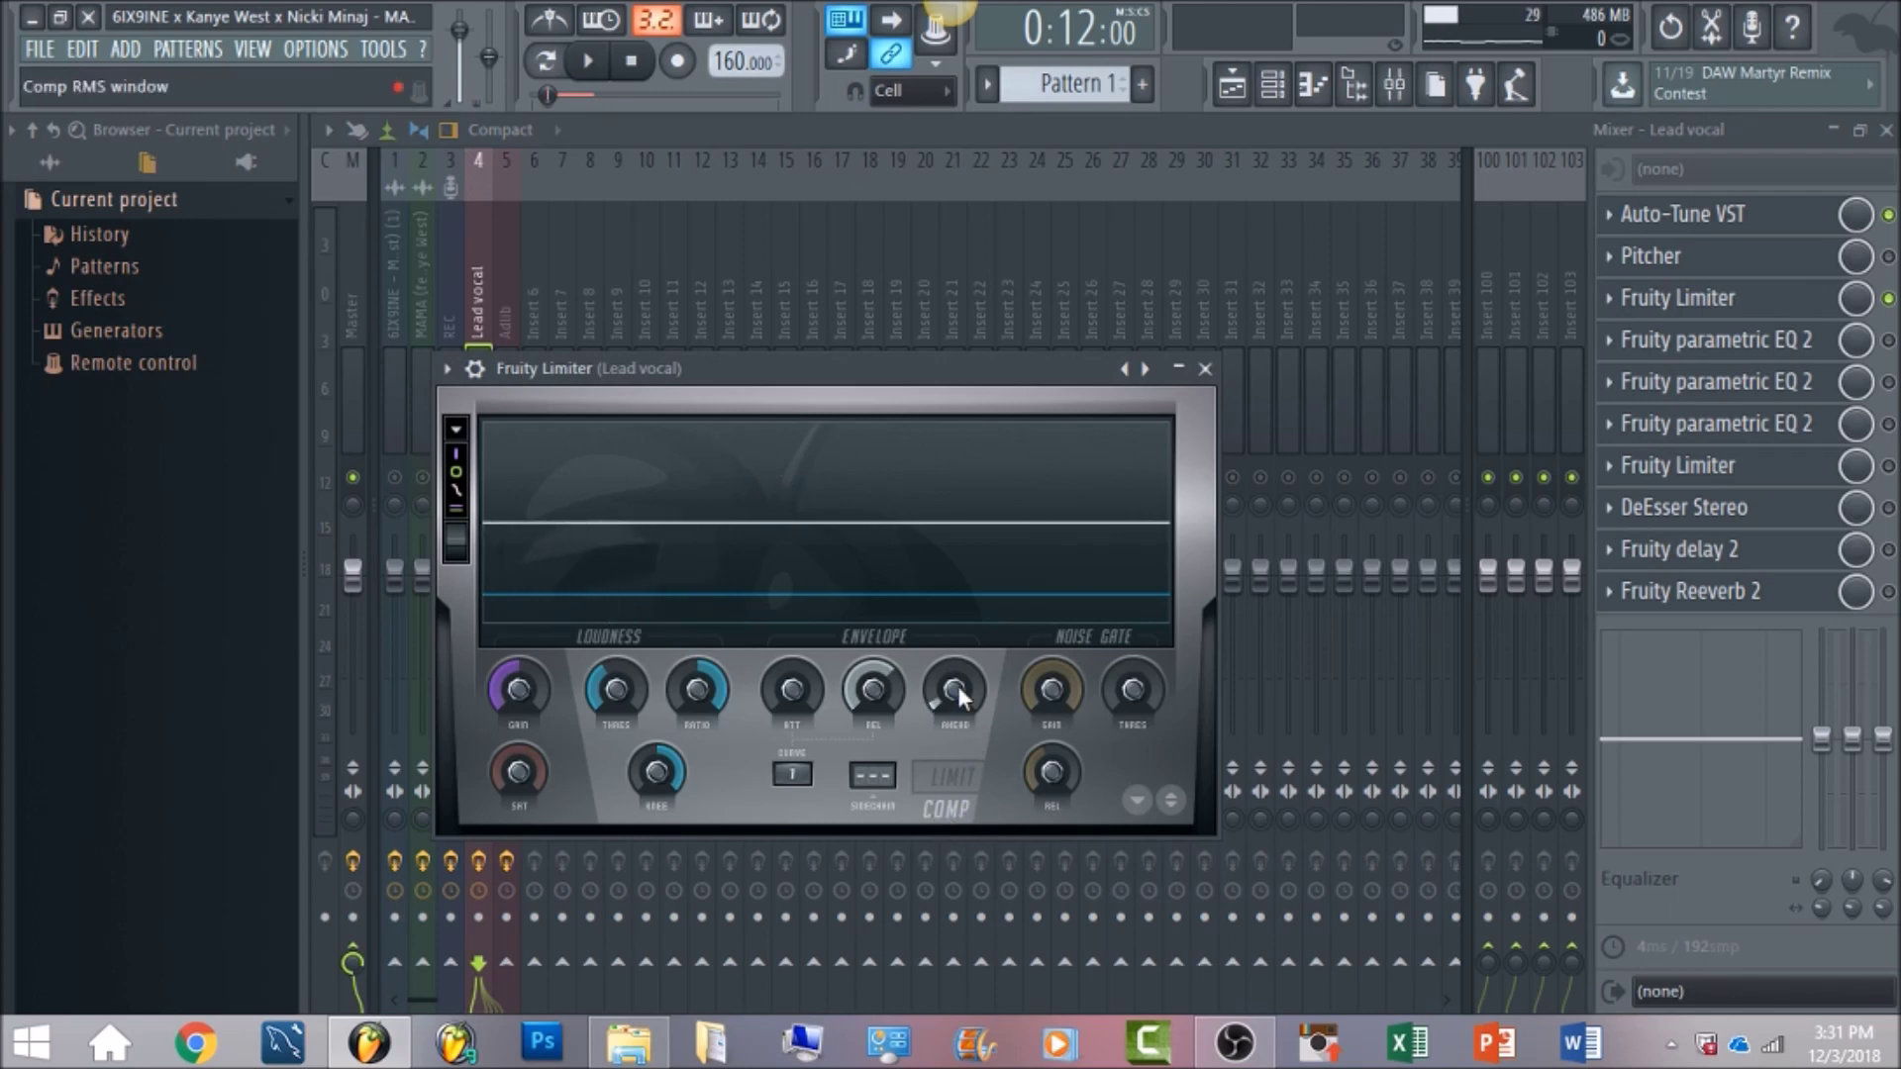
pyautogui.moveTo(958, 695); pyautogui.dragTo(958, 691)
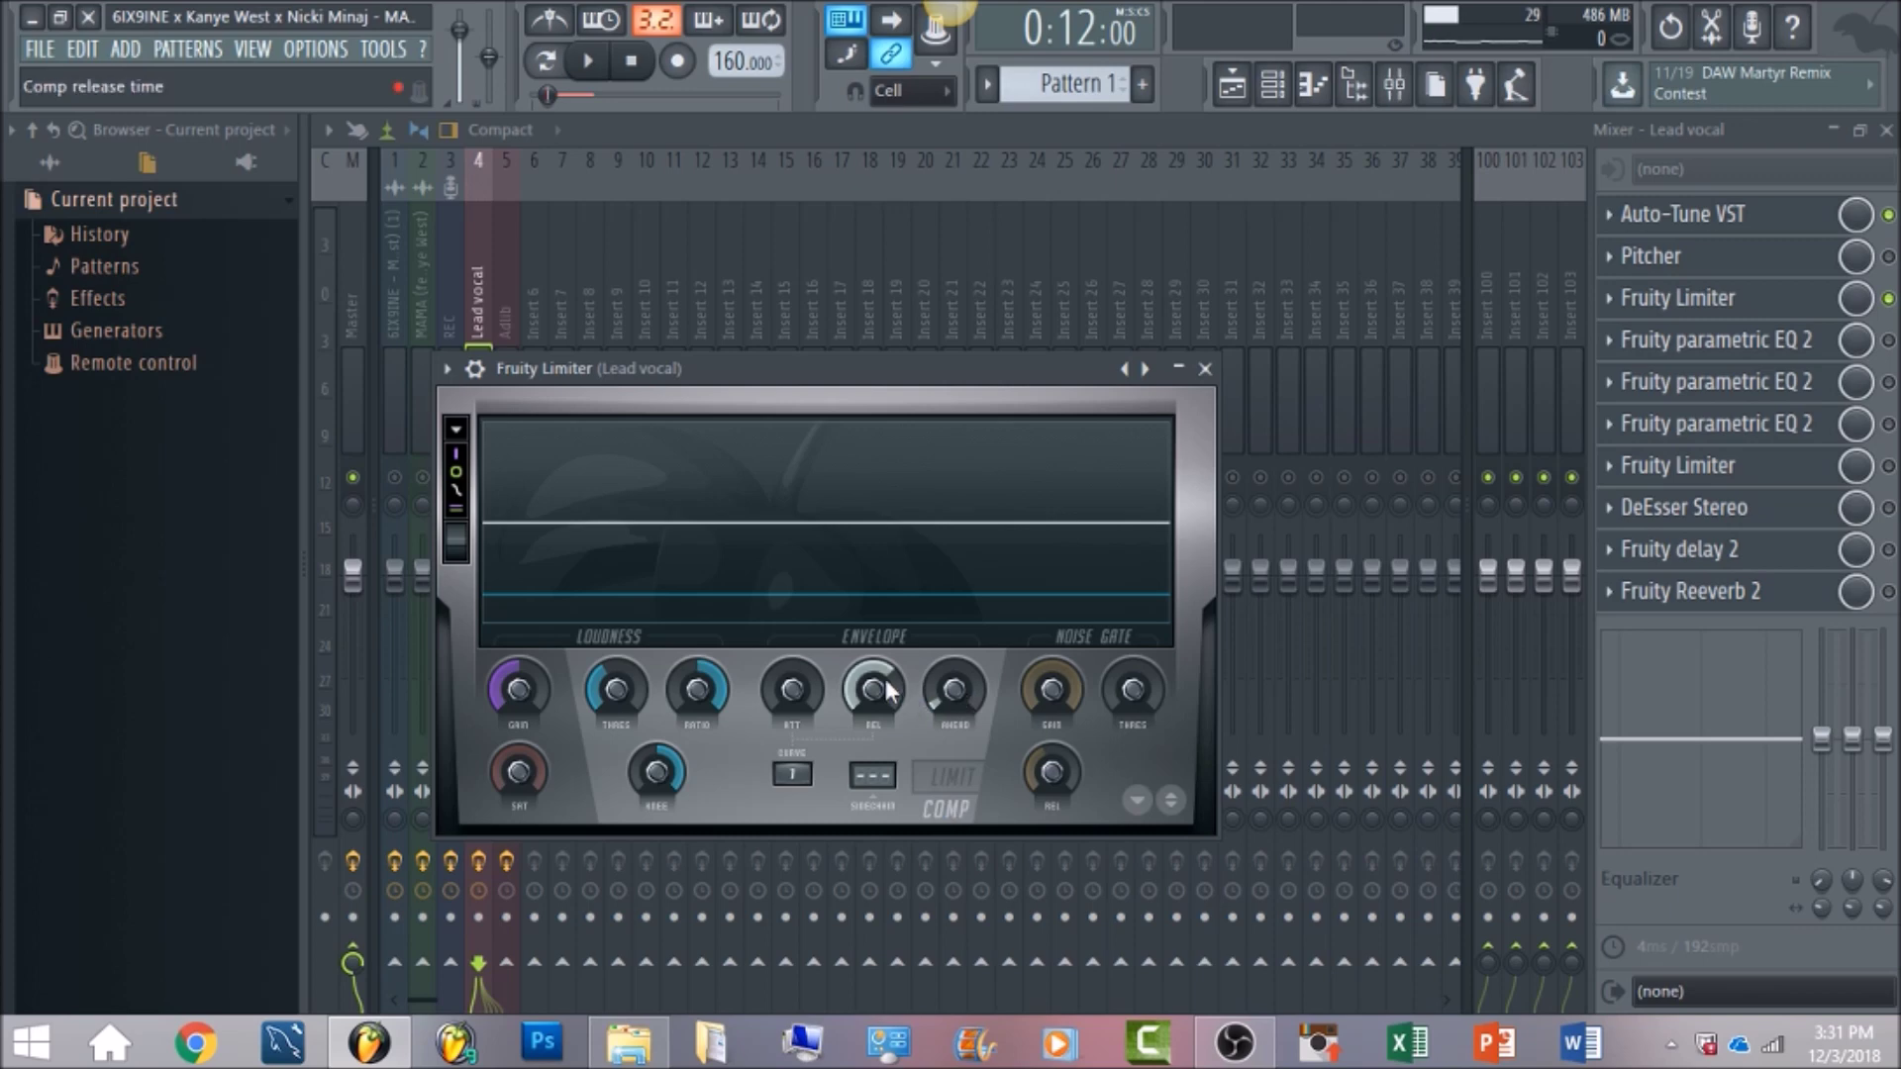
pyautogui.moveTo(873, 690); pyautogui.dragTo(873, 688)
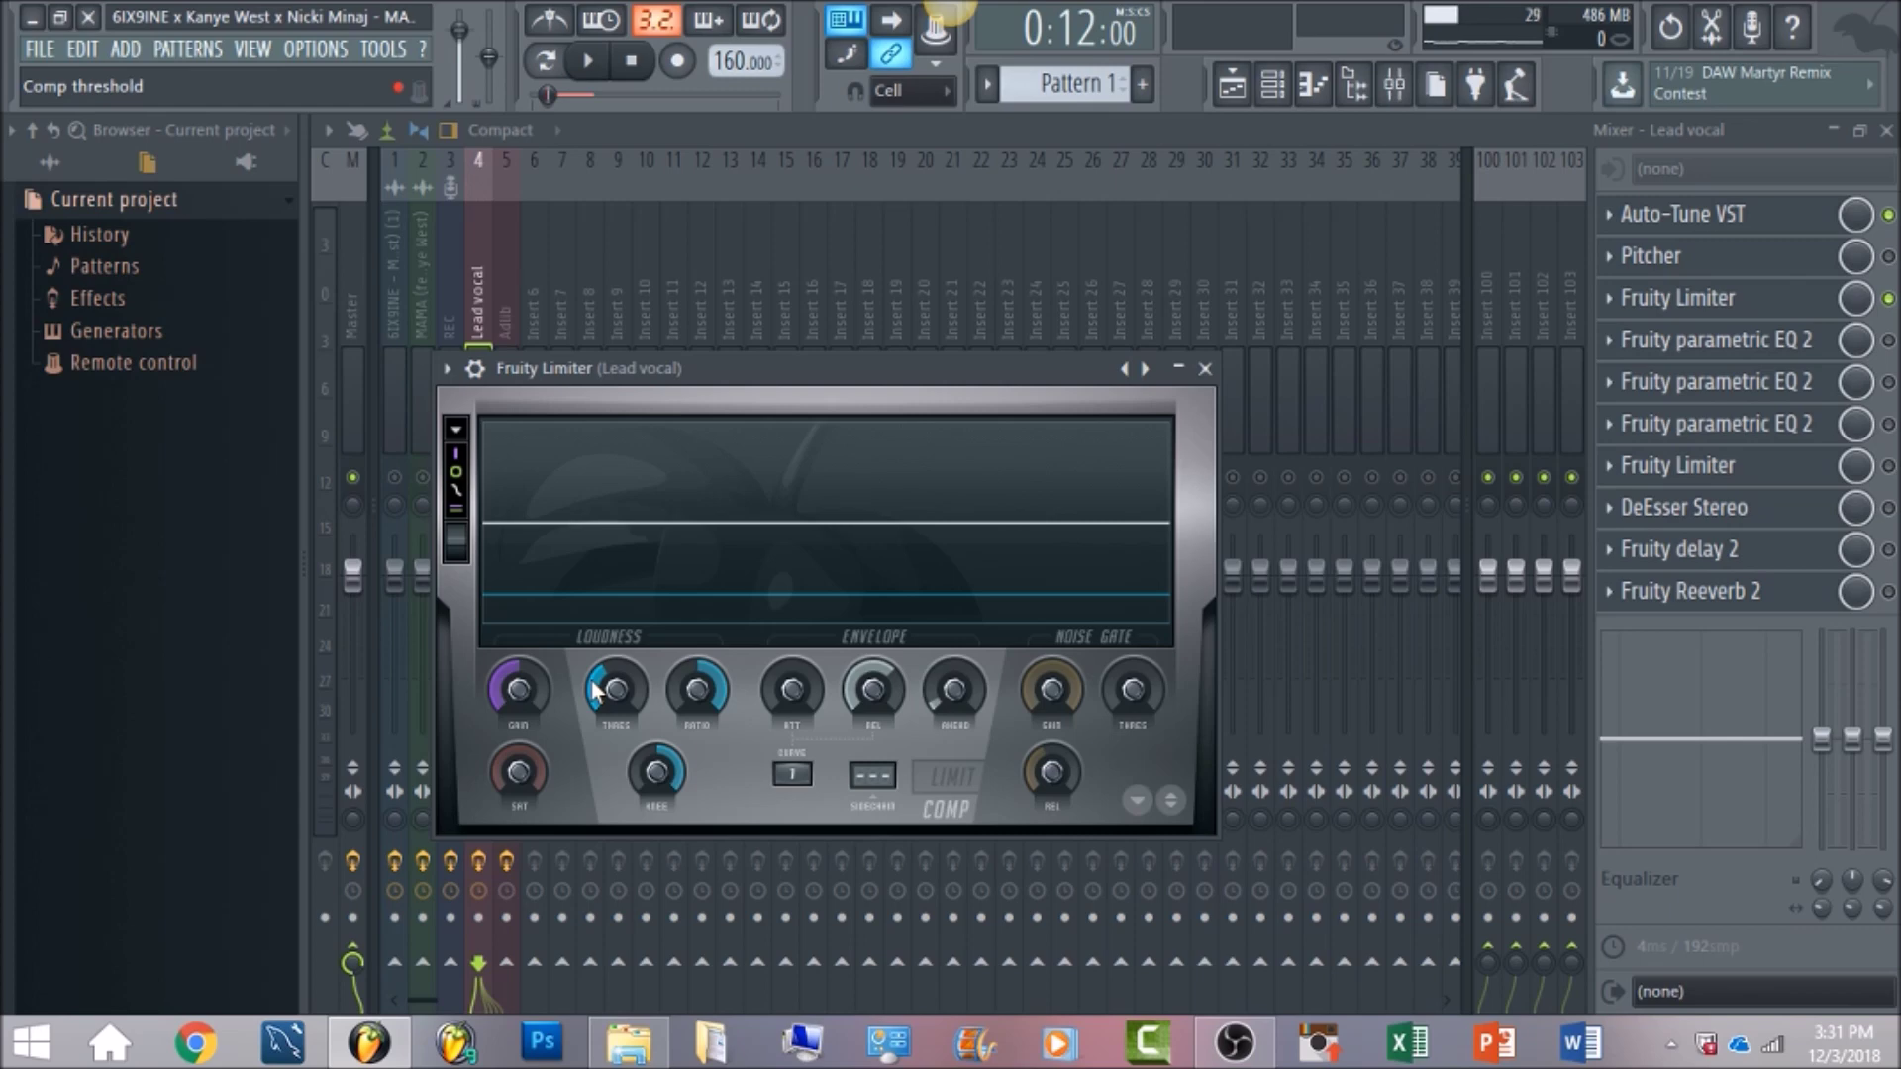
pyautogui.click(592, 62)
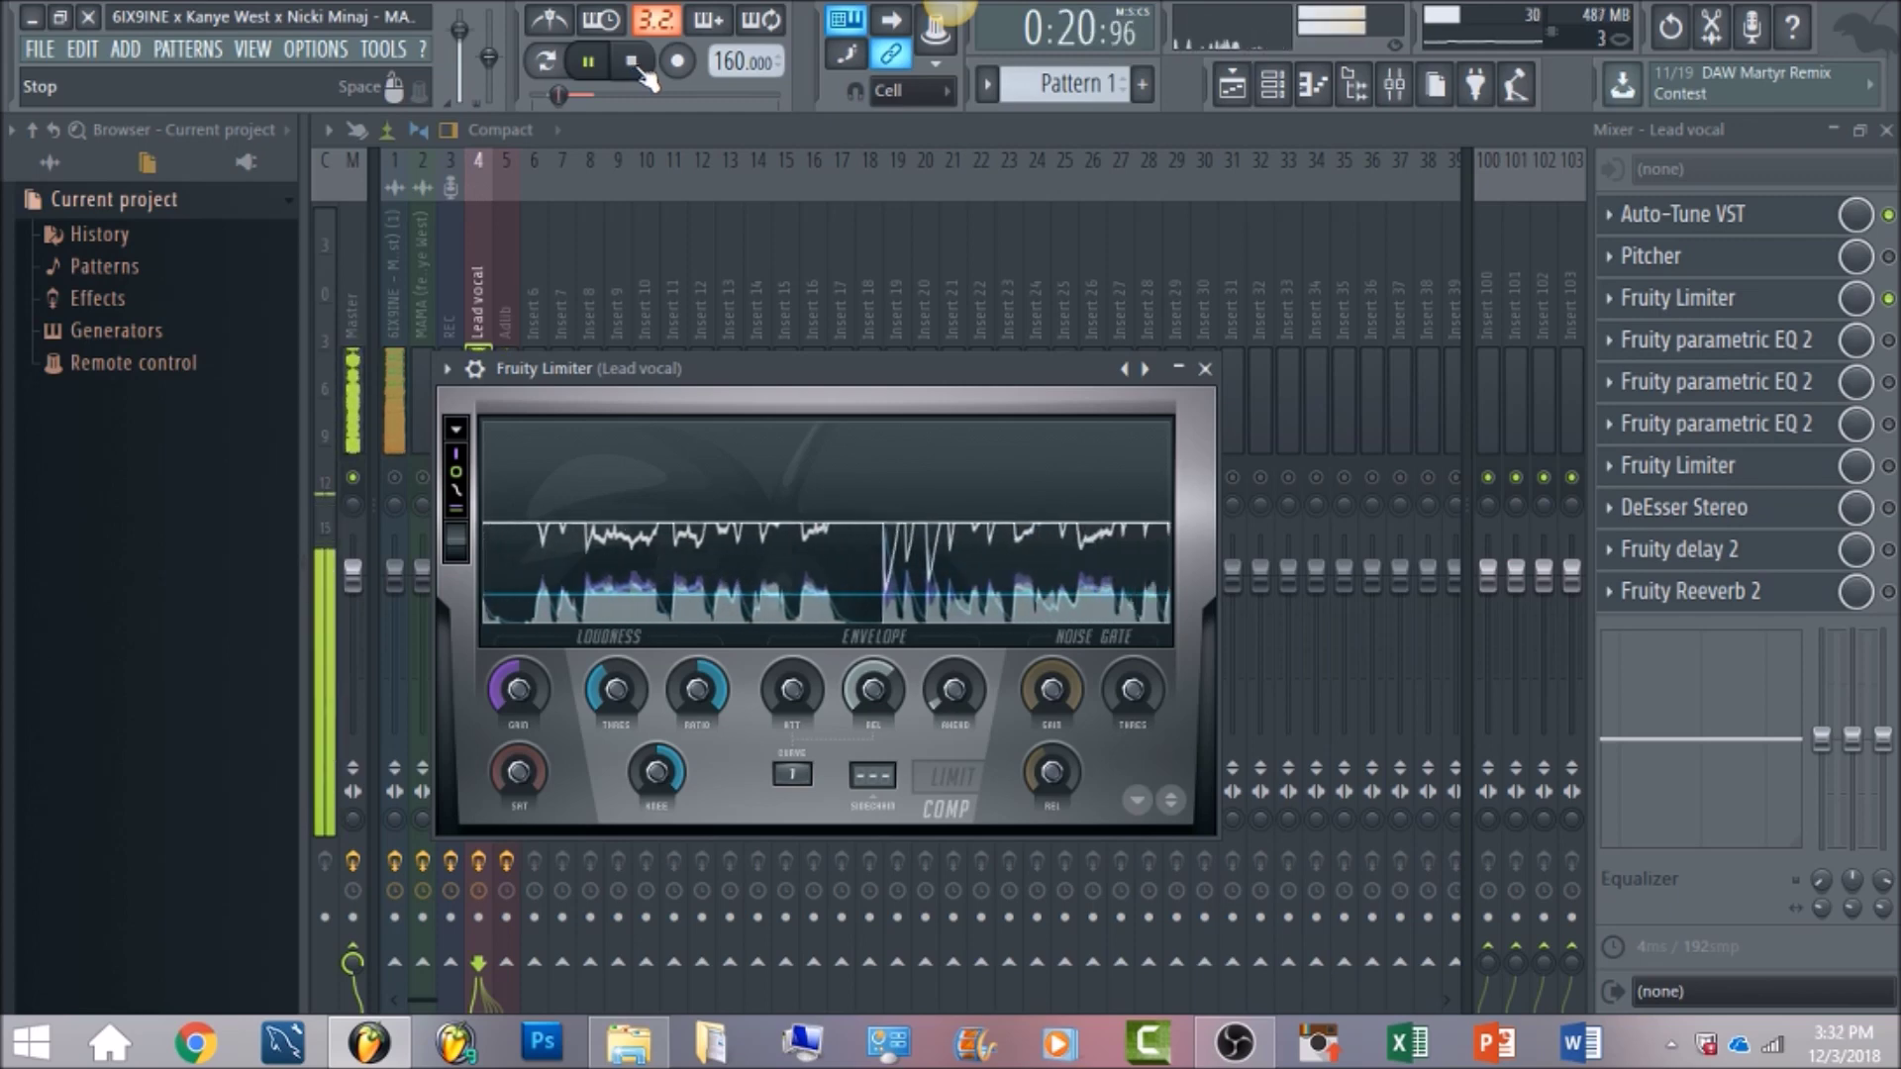
pyautogui.click(634, 64)
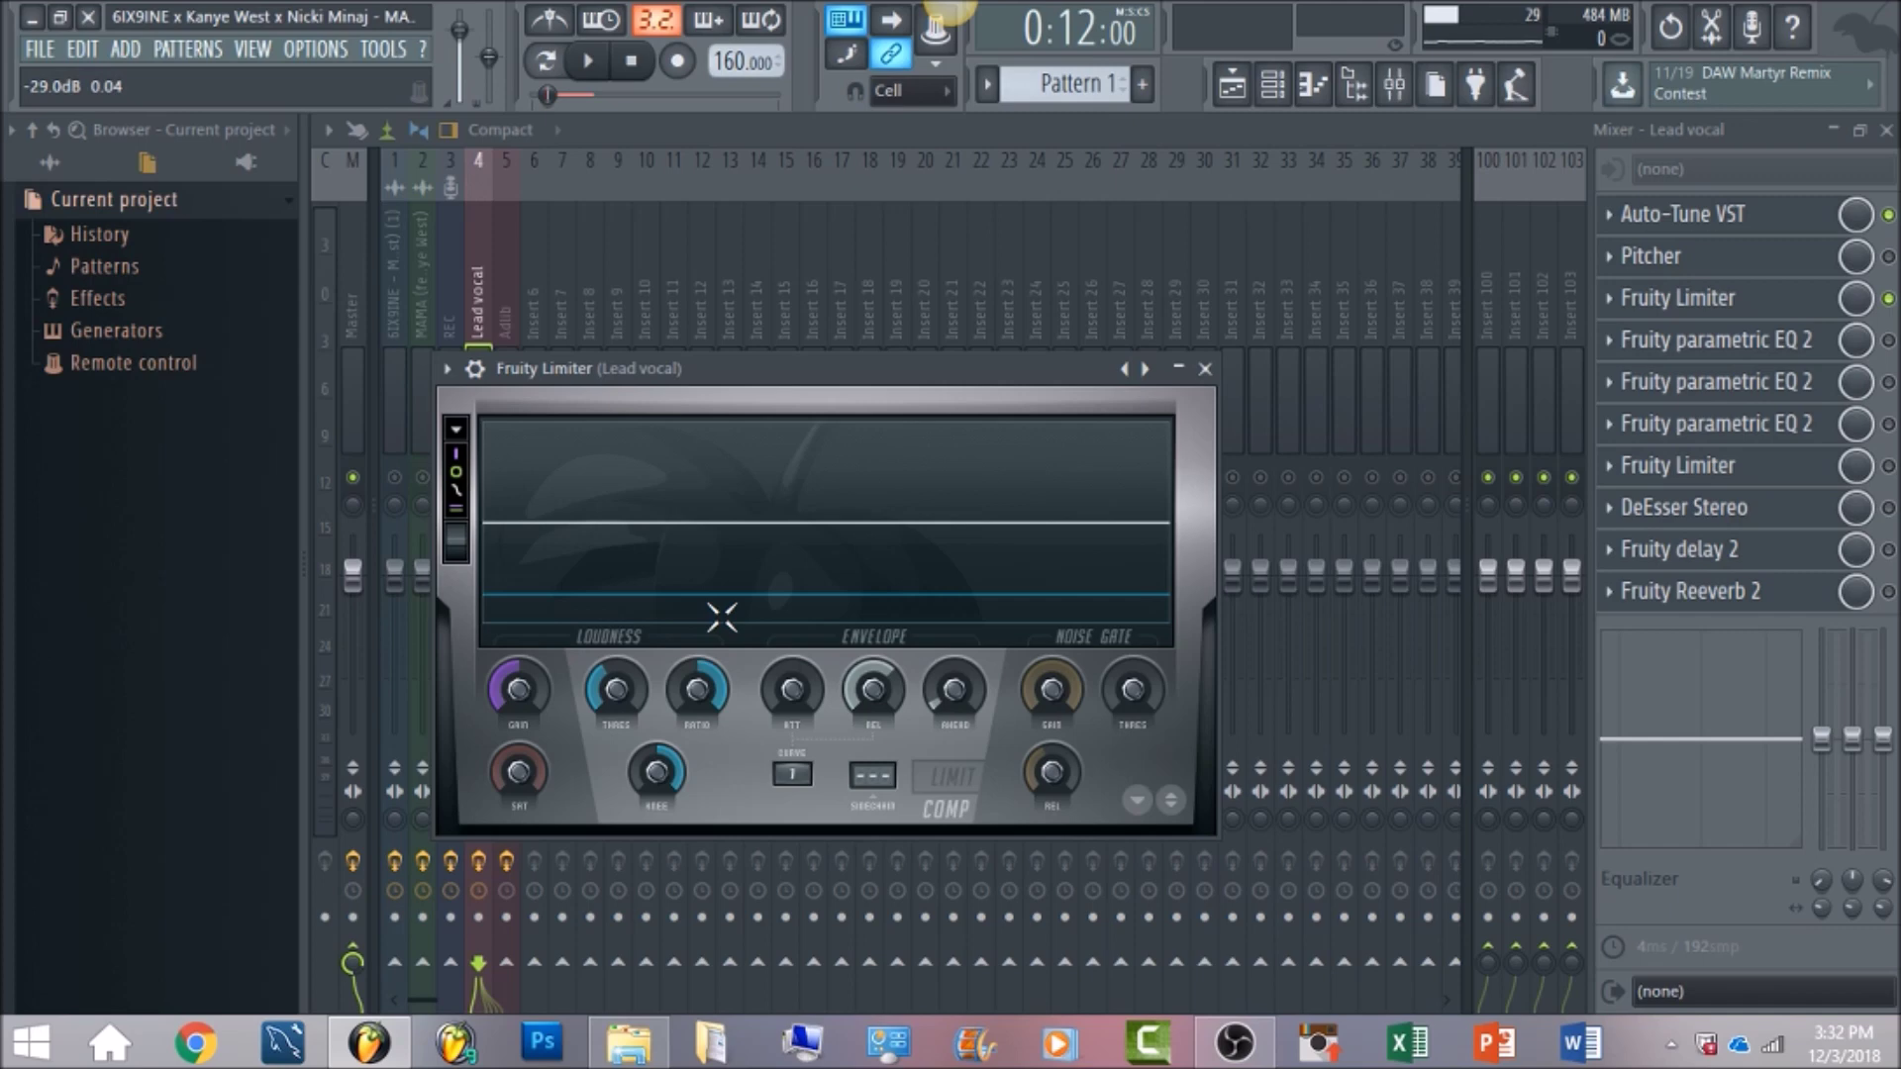
# Enable the first Fruity parametric EQ 2 on the Lead vocal and audition the vocal with its low-frequency cuts
pyautogui.click(1887, 340)
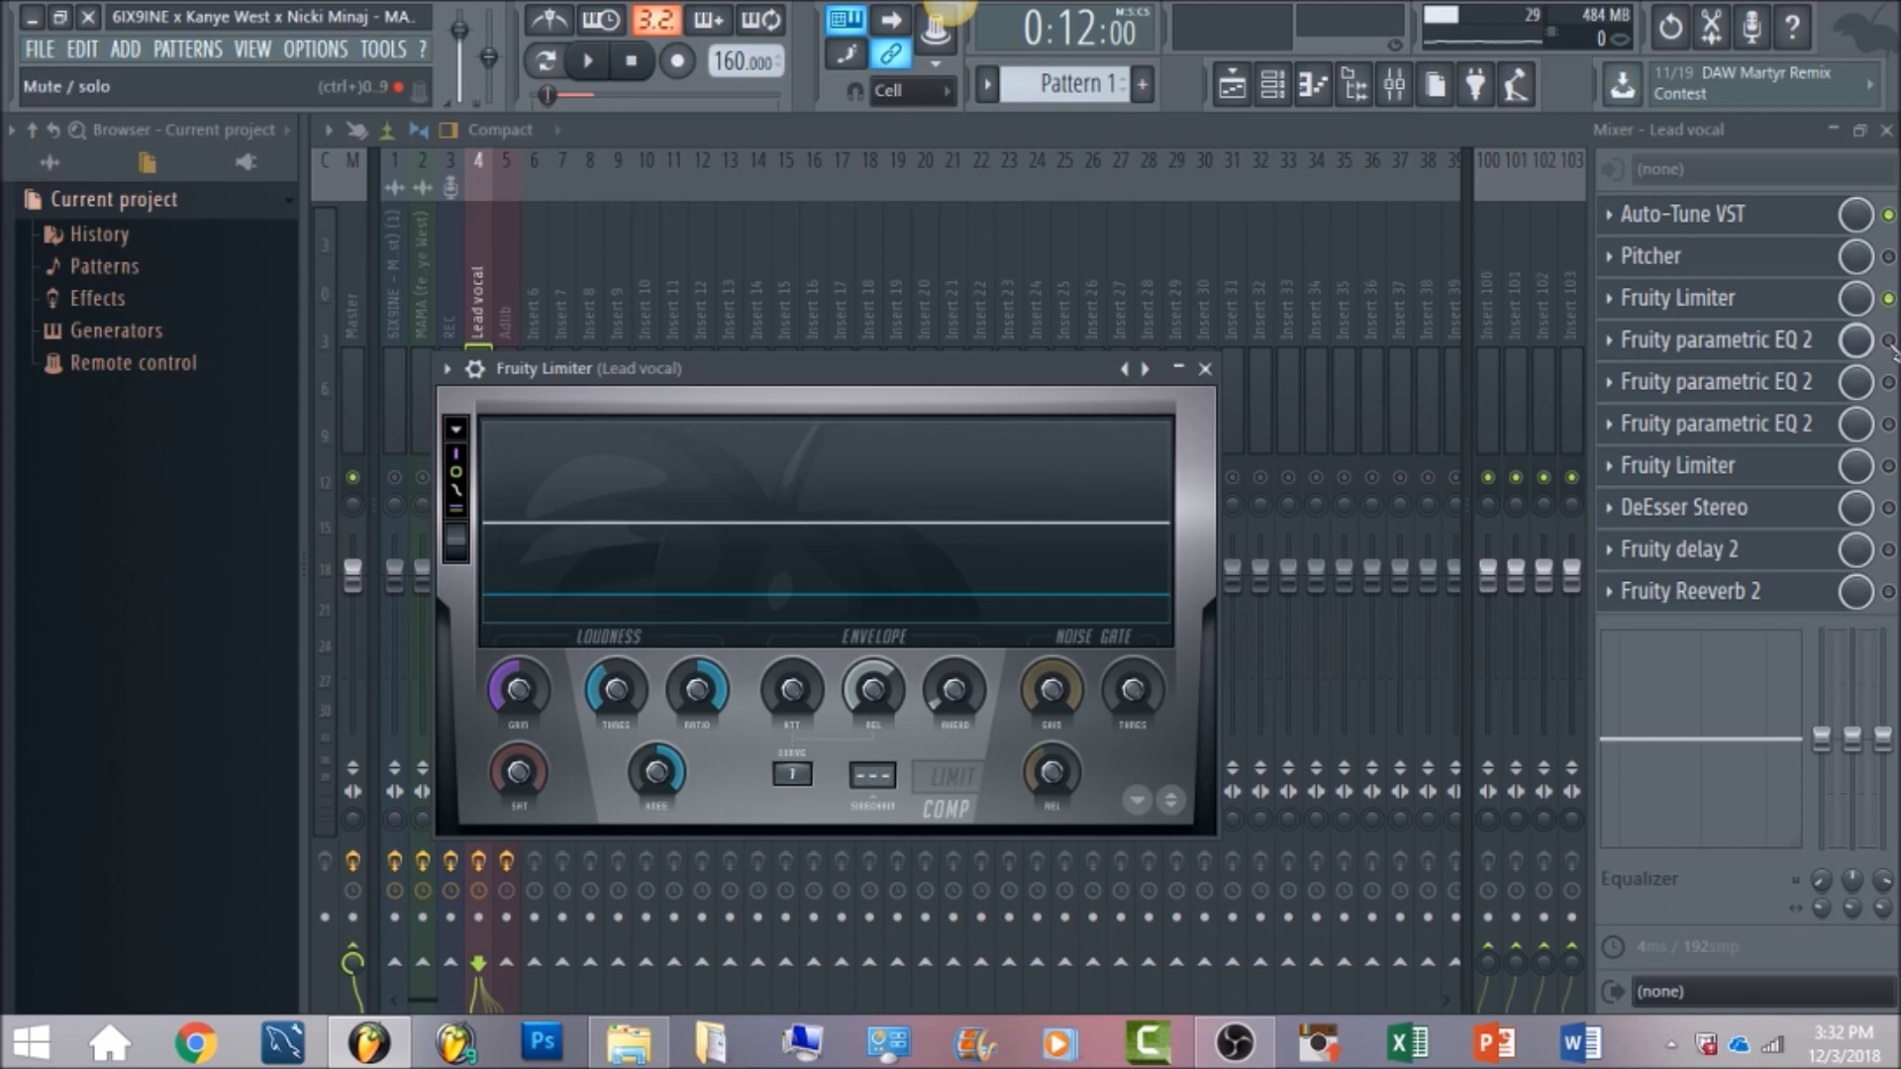
pyautogui.press('Escape')
pyautogui.click(1750, 341)
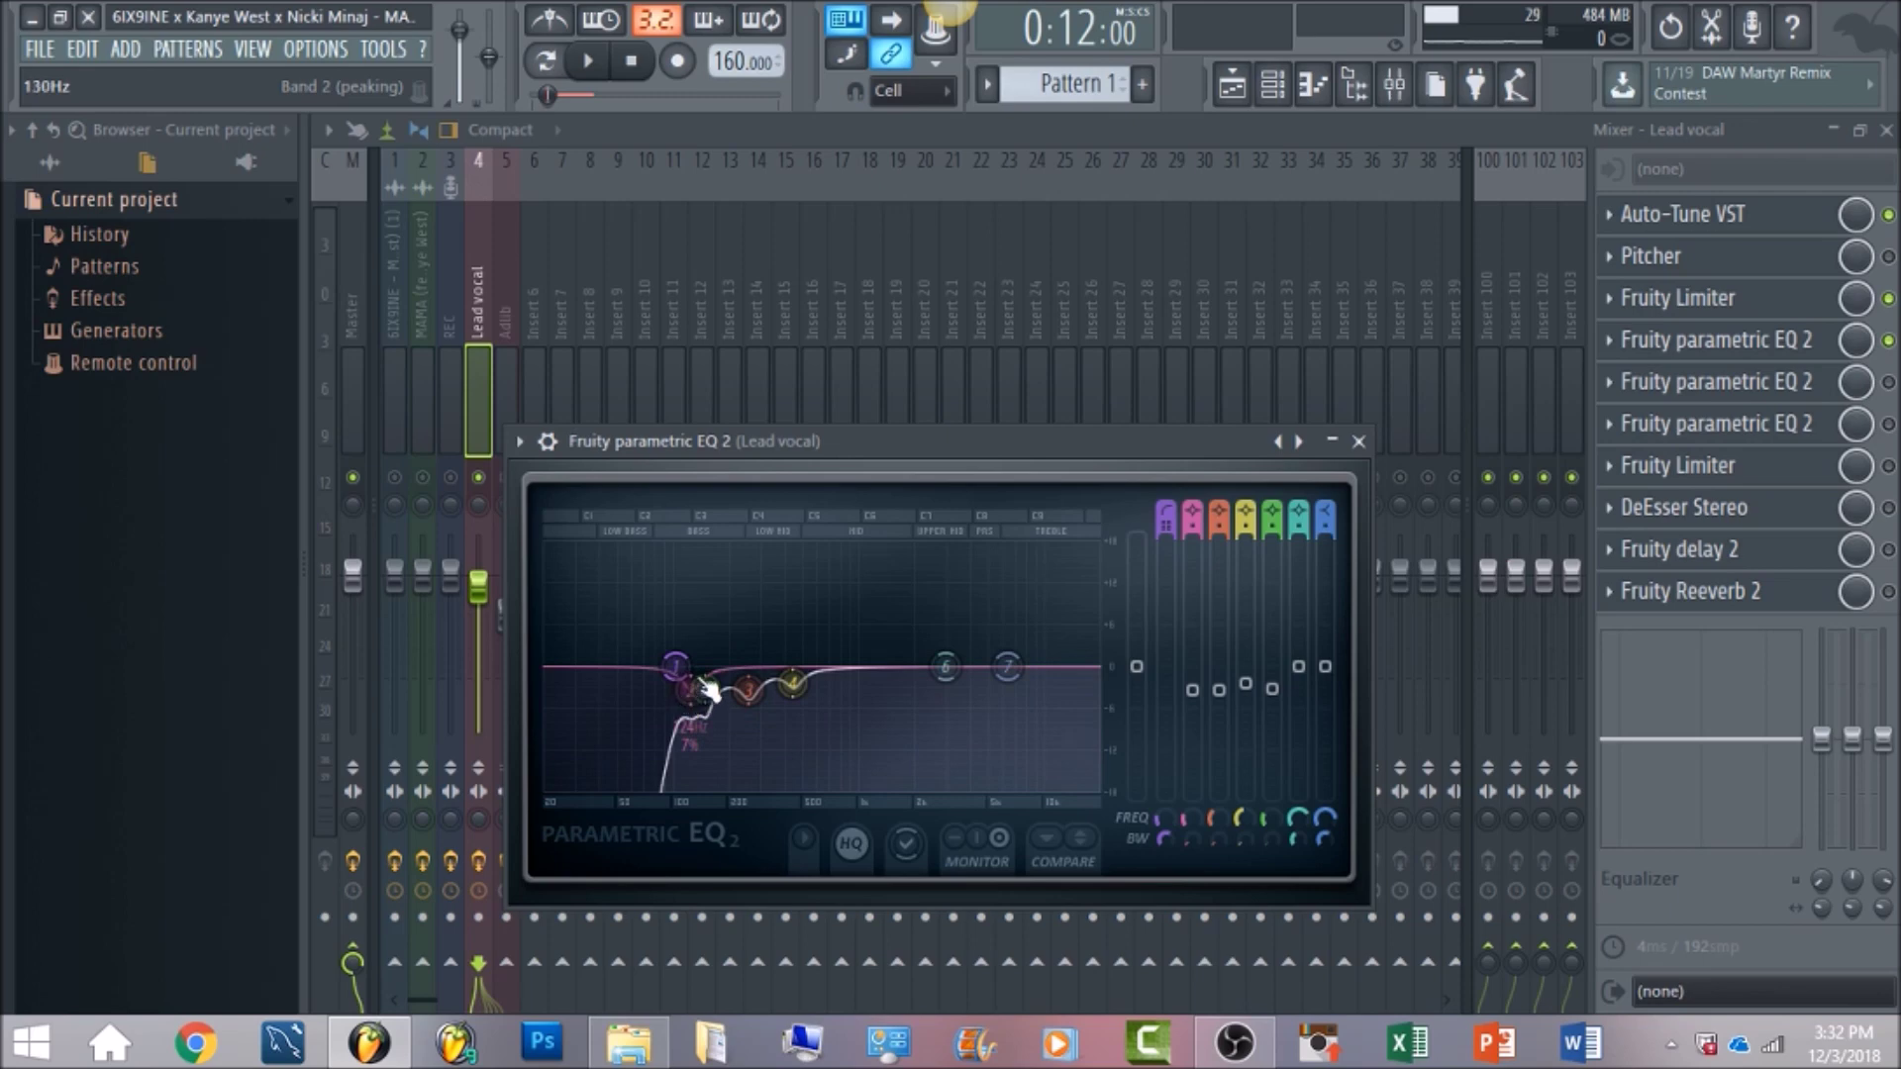
pyautogui.moveTo(668, 660); pyautogui.dragTo(677, 648)
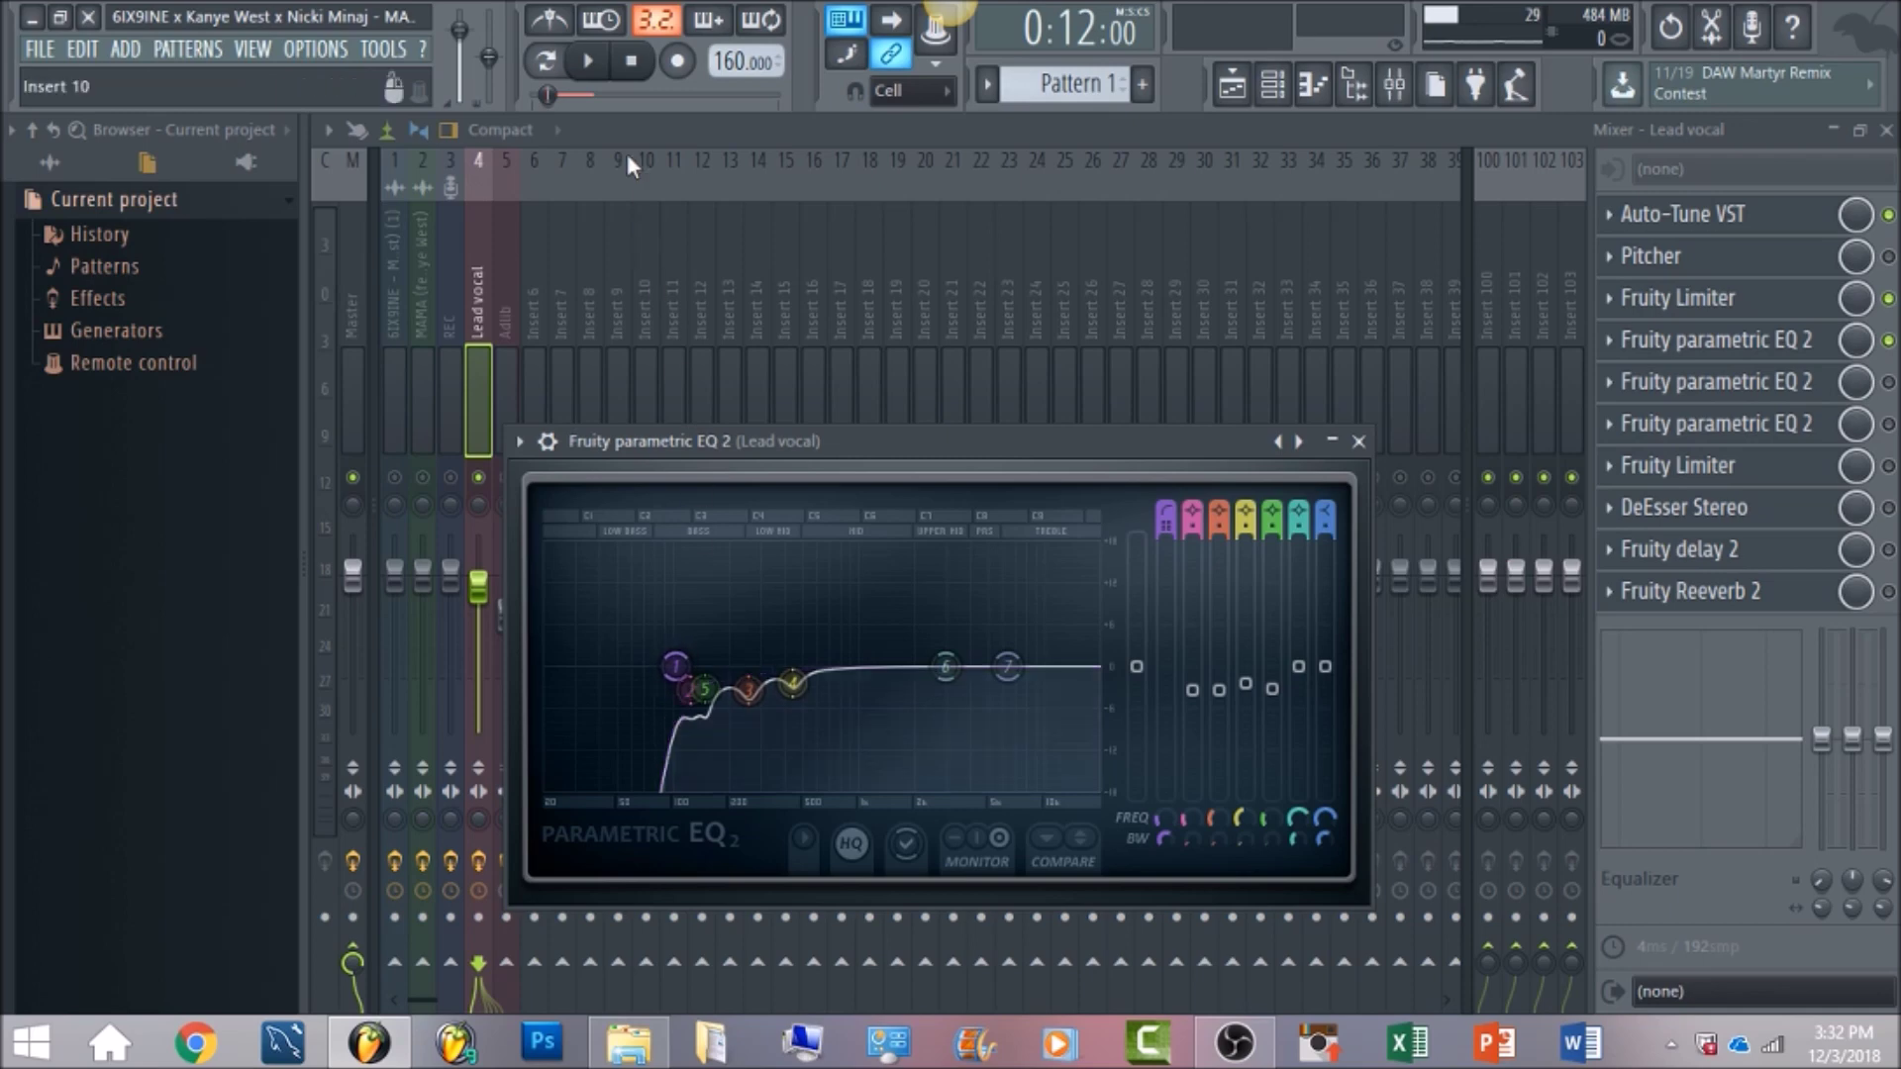
pyautogui.click(590, 63)
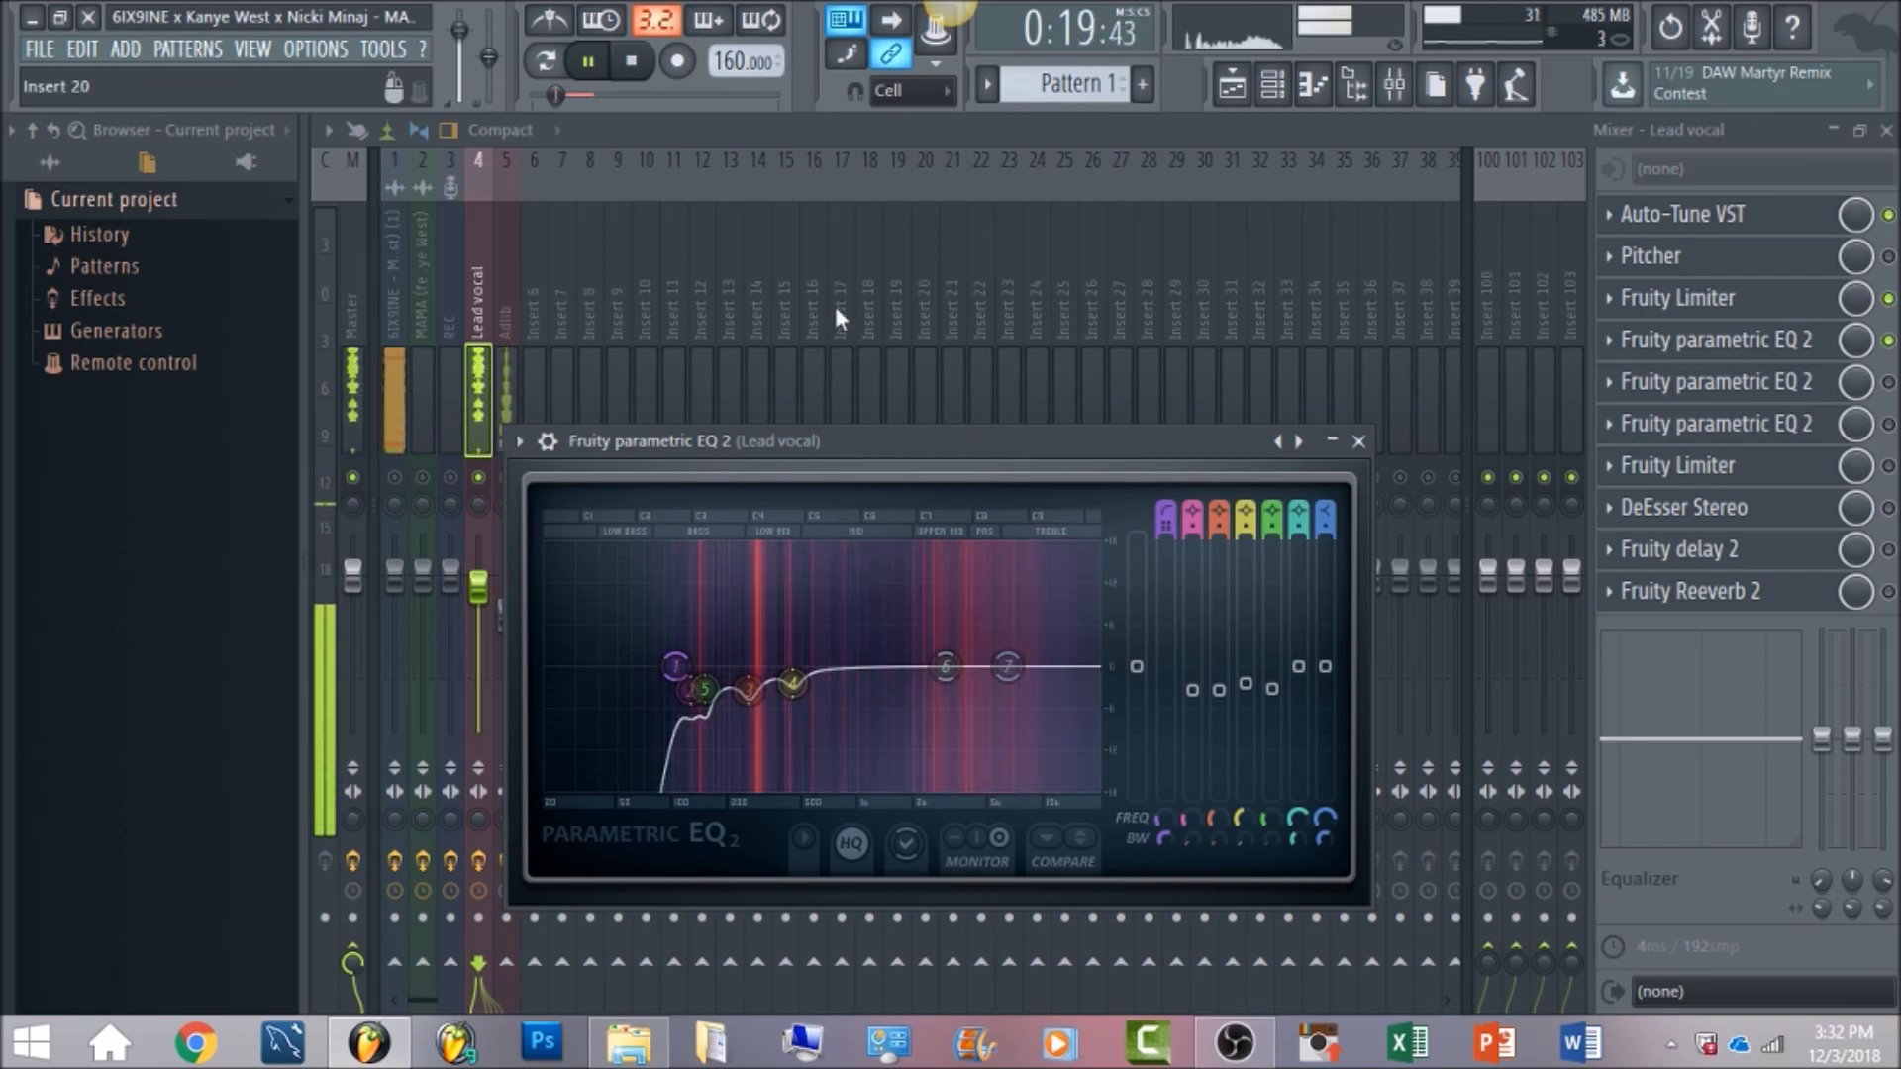
pyautogui.click(634, 71)
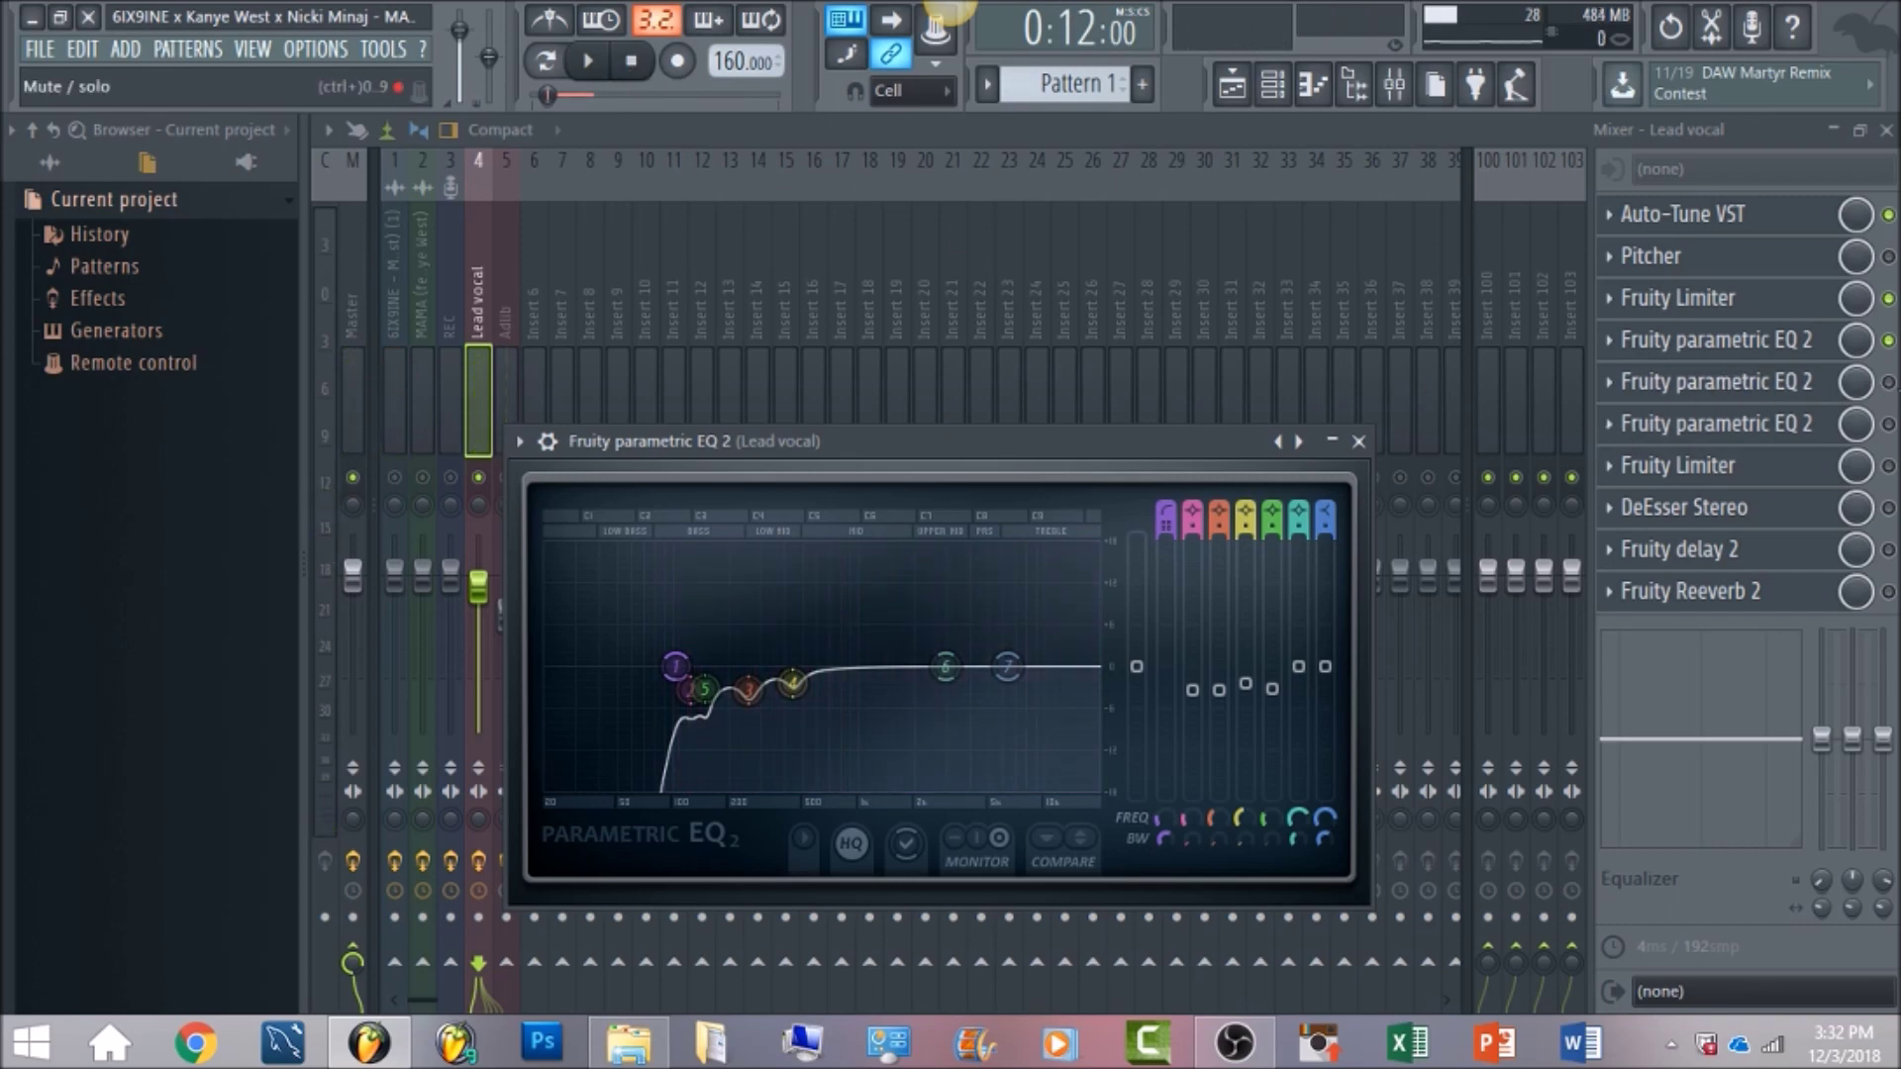
# Enable the second Fruity parametric EQ 2 on the Lead vocal, inspect bands 4 to 7, and audition the vocal
pyautogui.click(1792, 381)
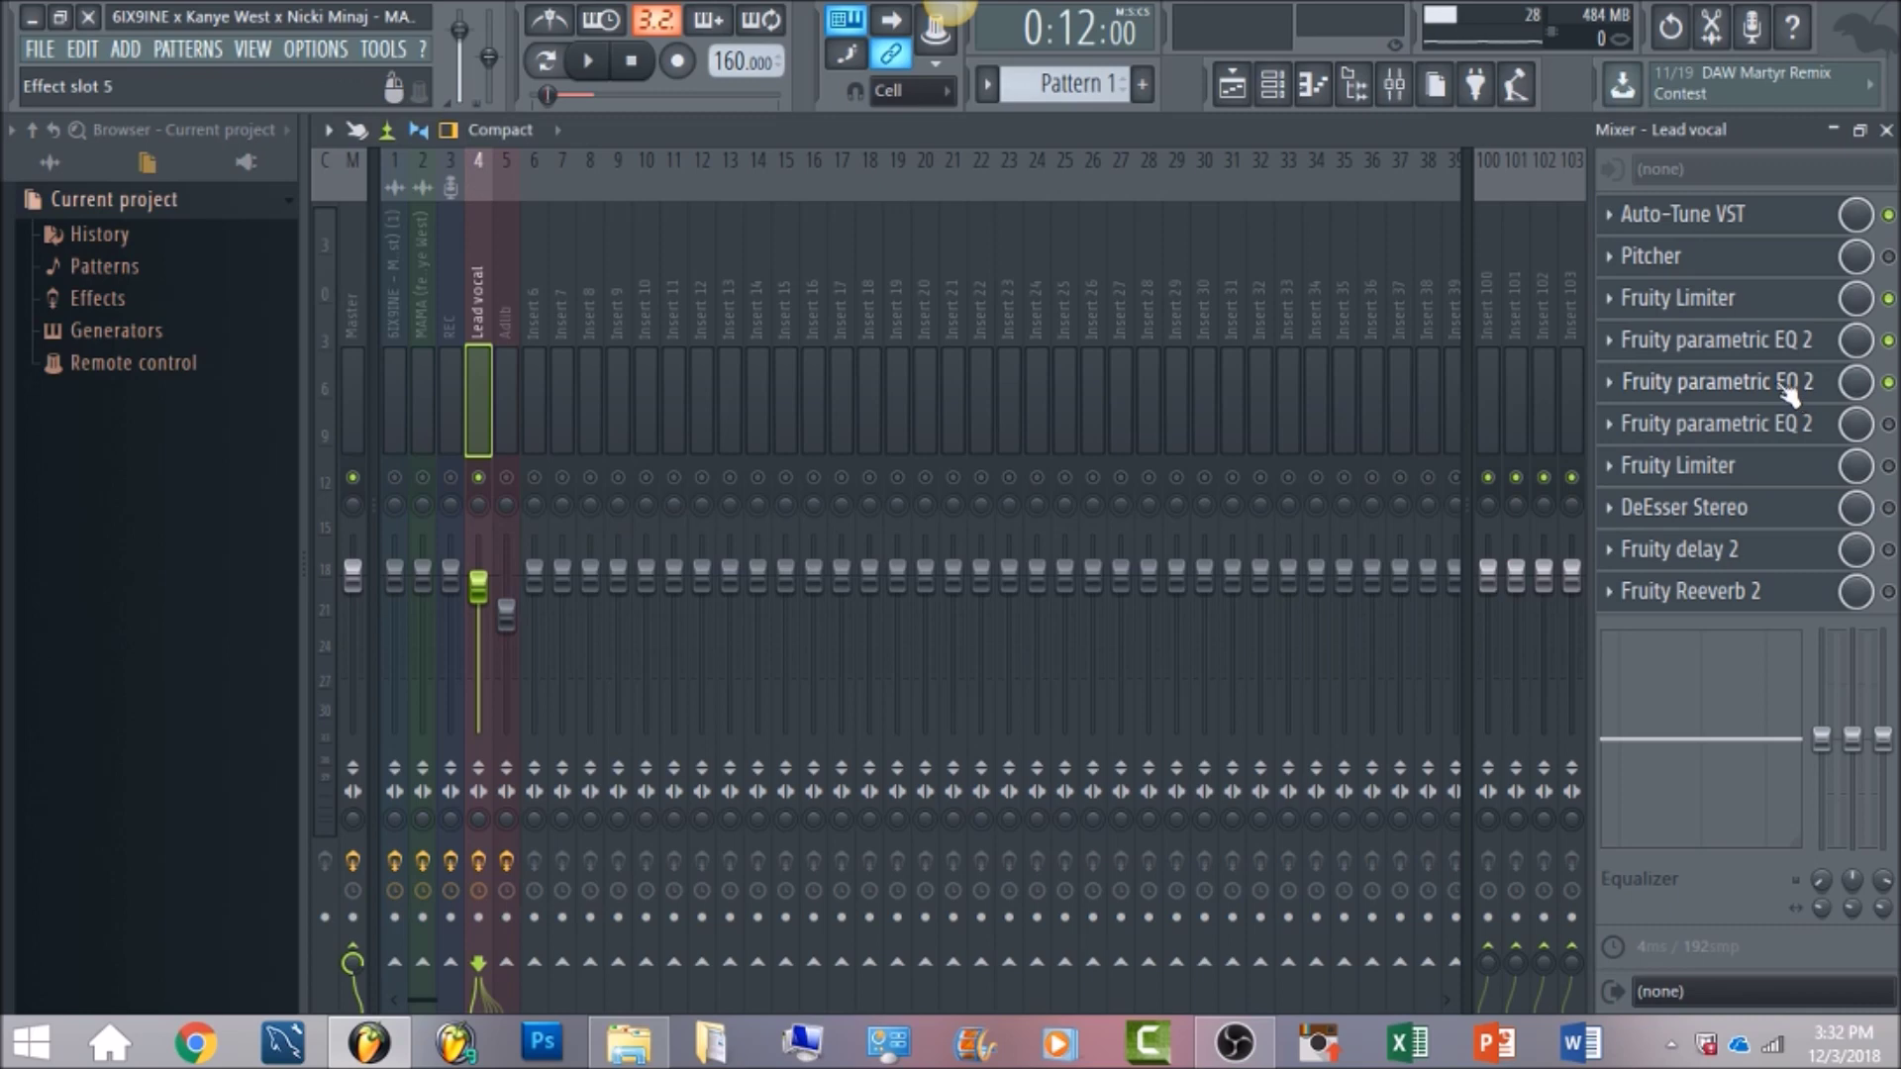
pyautogui.click(1787, 386)
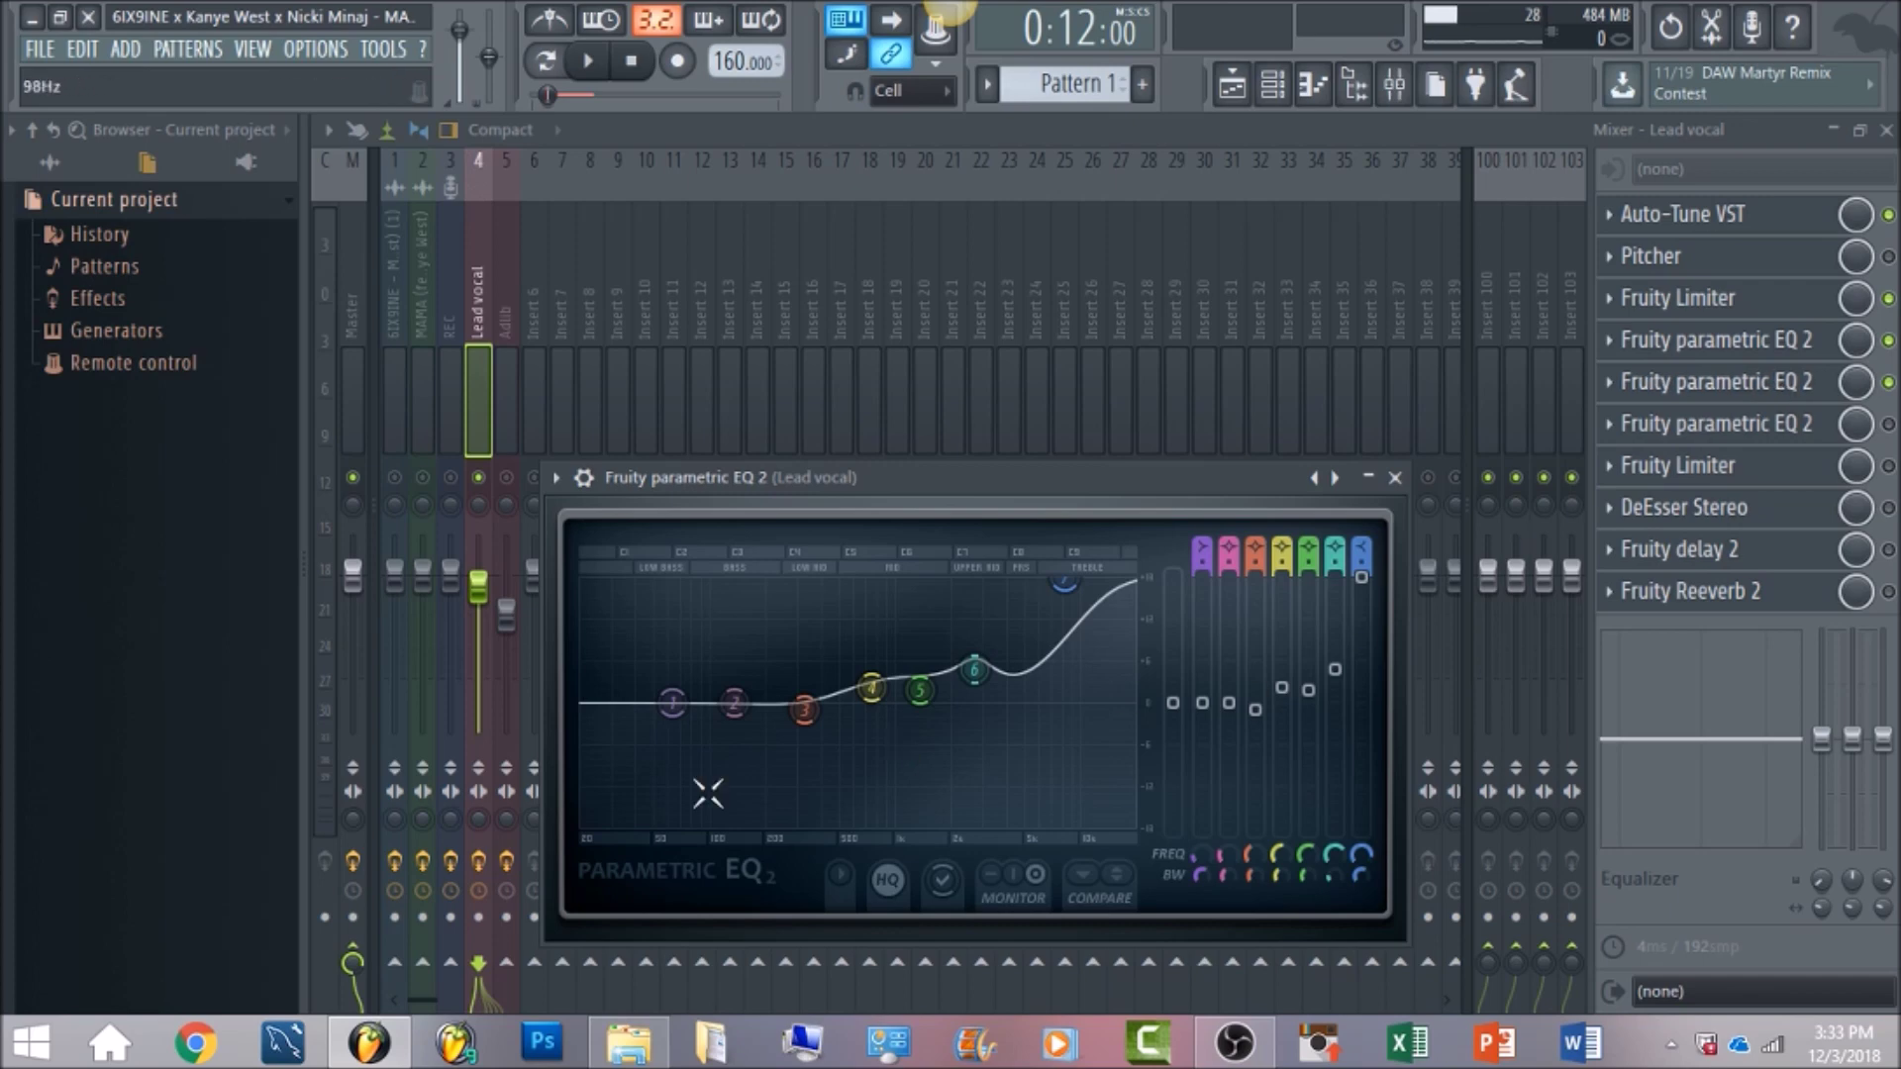
pyautogui.moveTo(871, 688)
pyautogui.moveTo(931, 690)
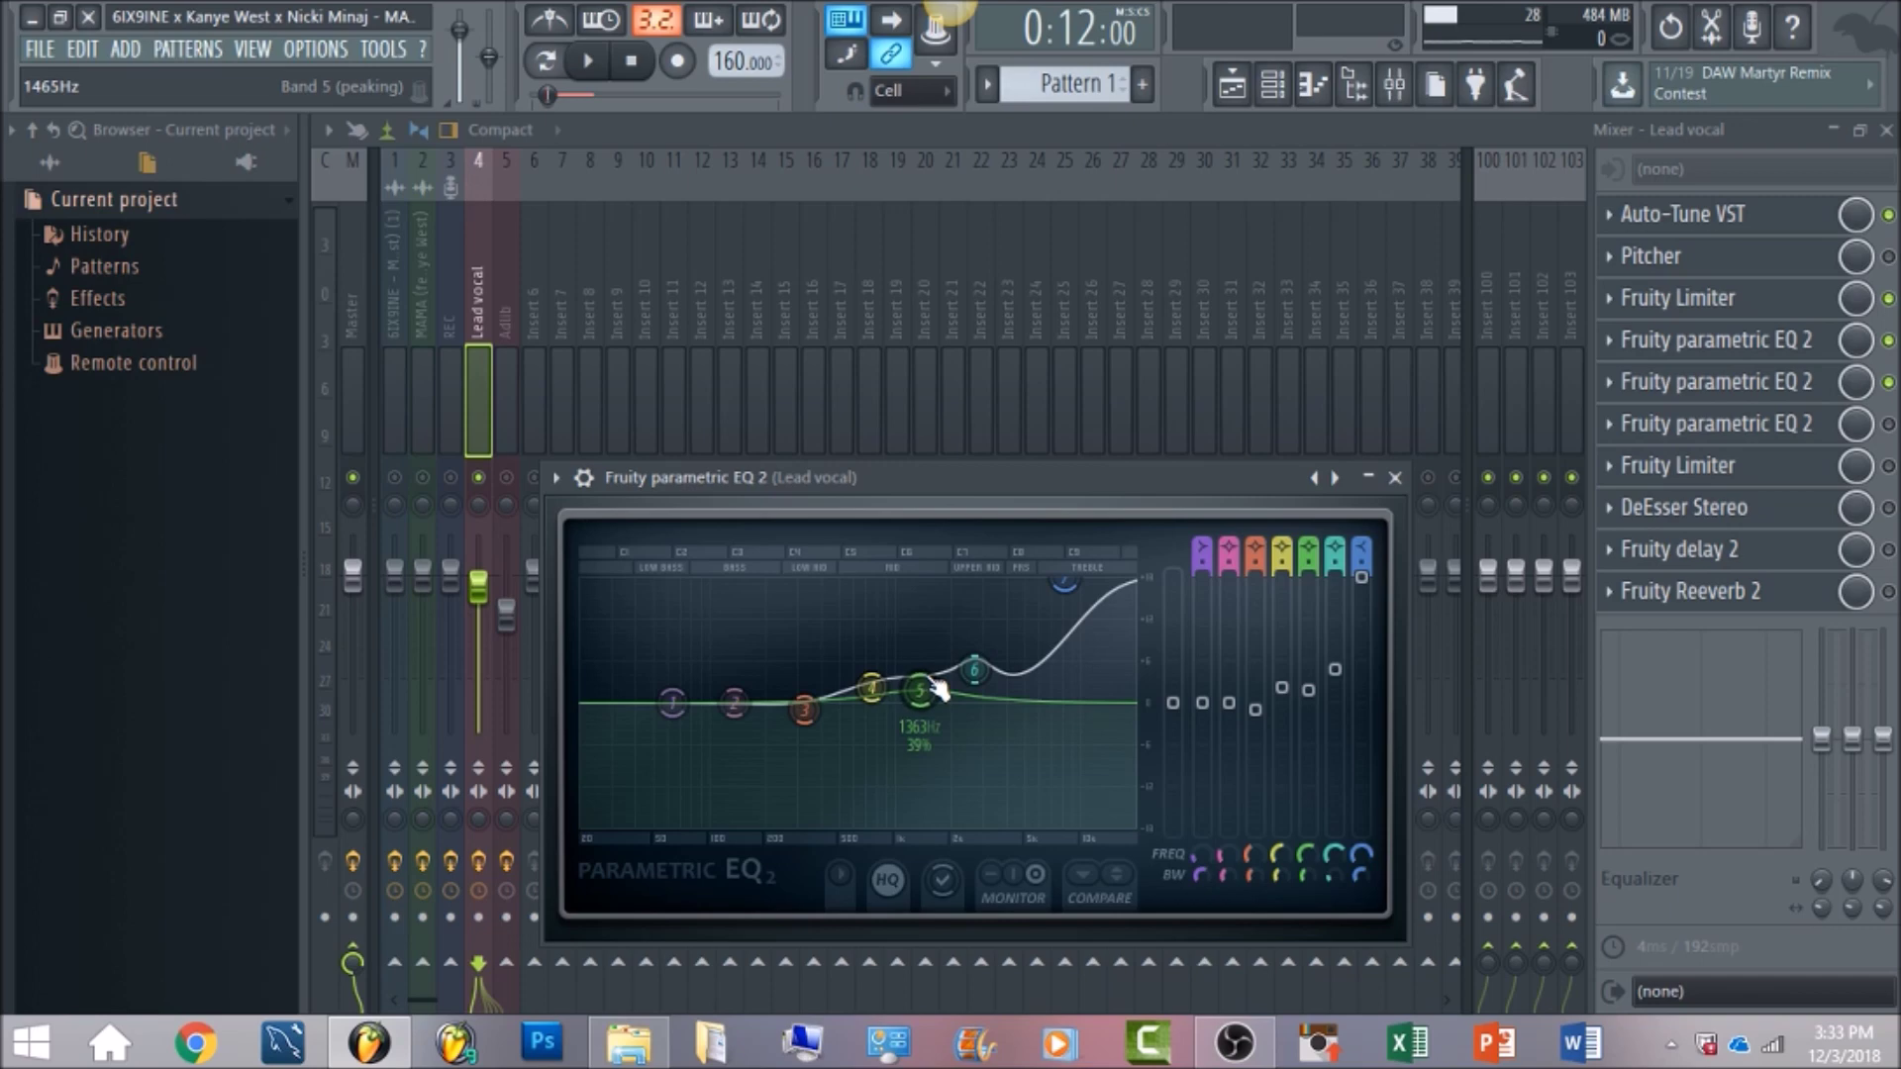
pyautogui.moveTo(980, 673)
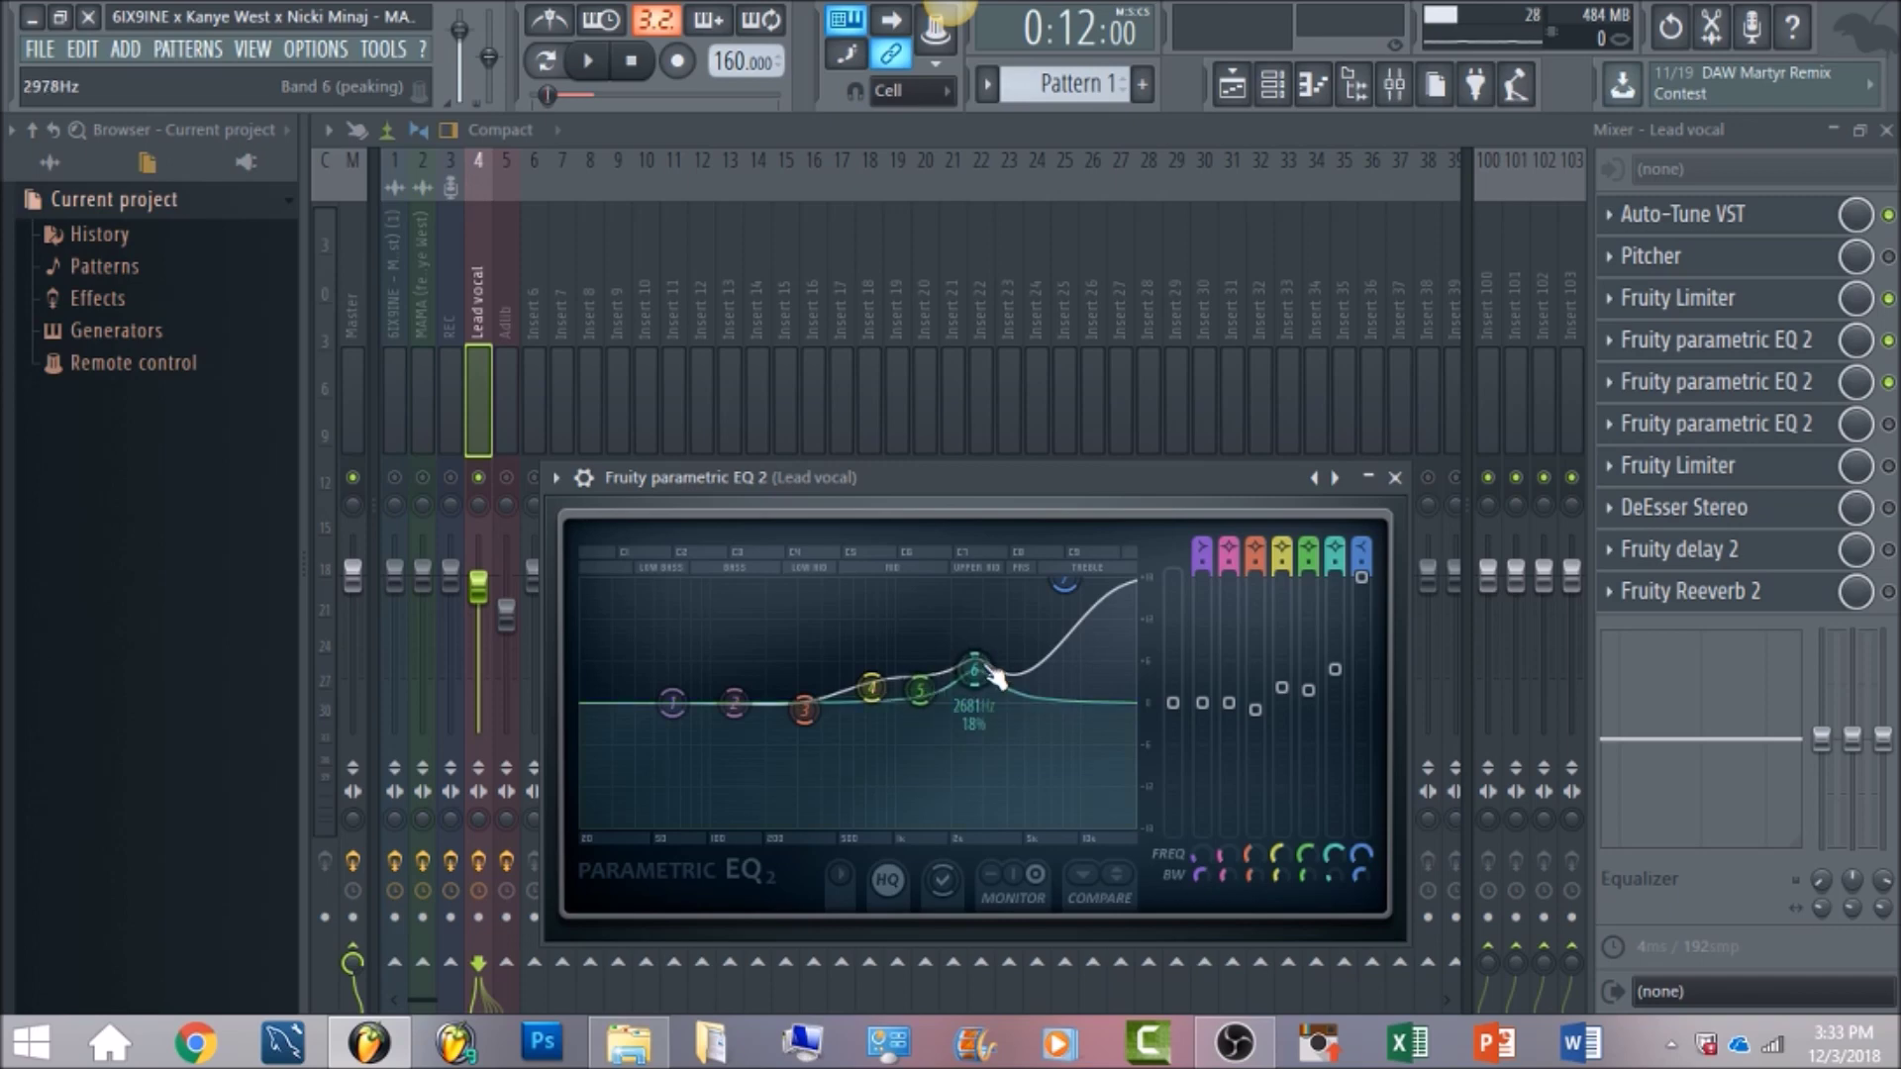
pyautogui.moveTo(1084, 626)
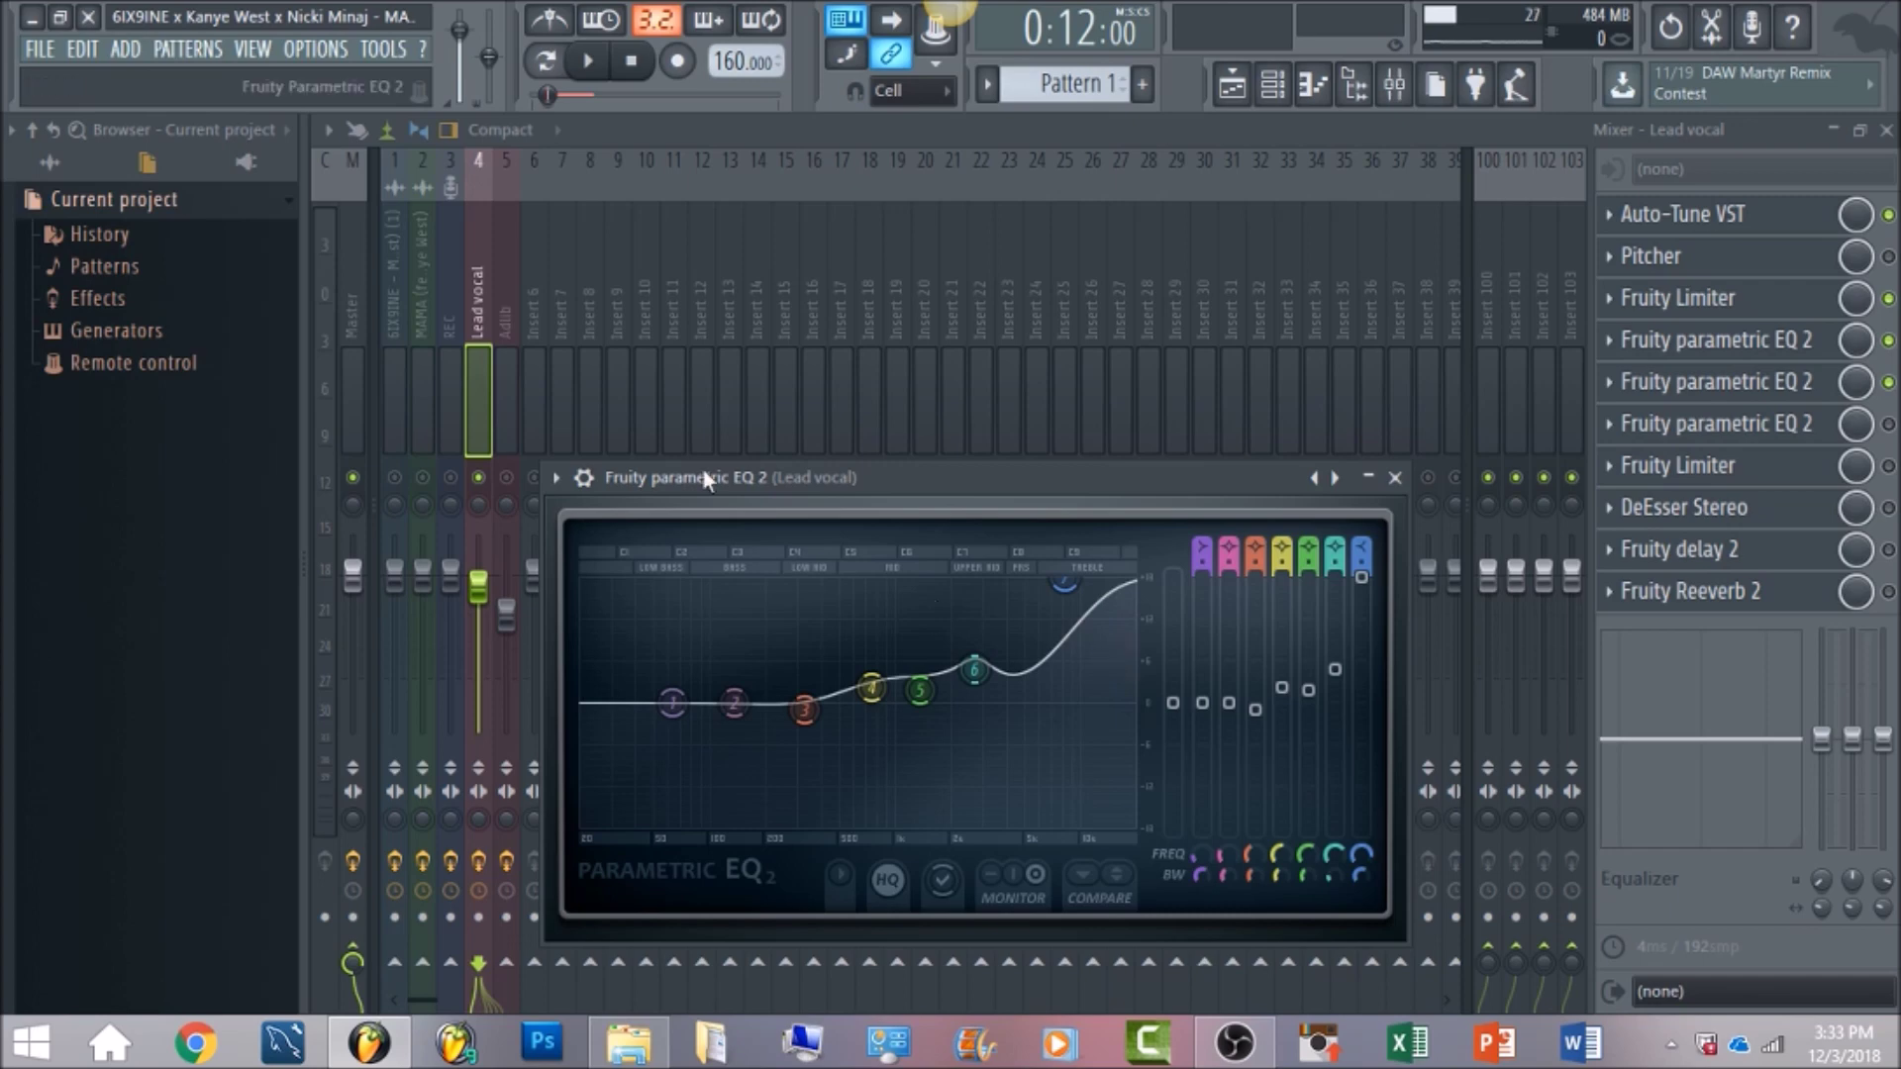
pyautogui.click(594, 64)
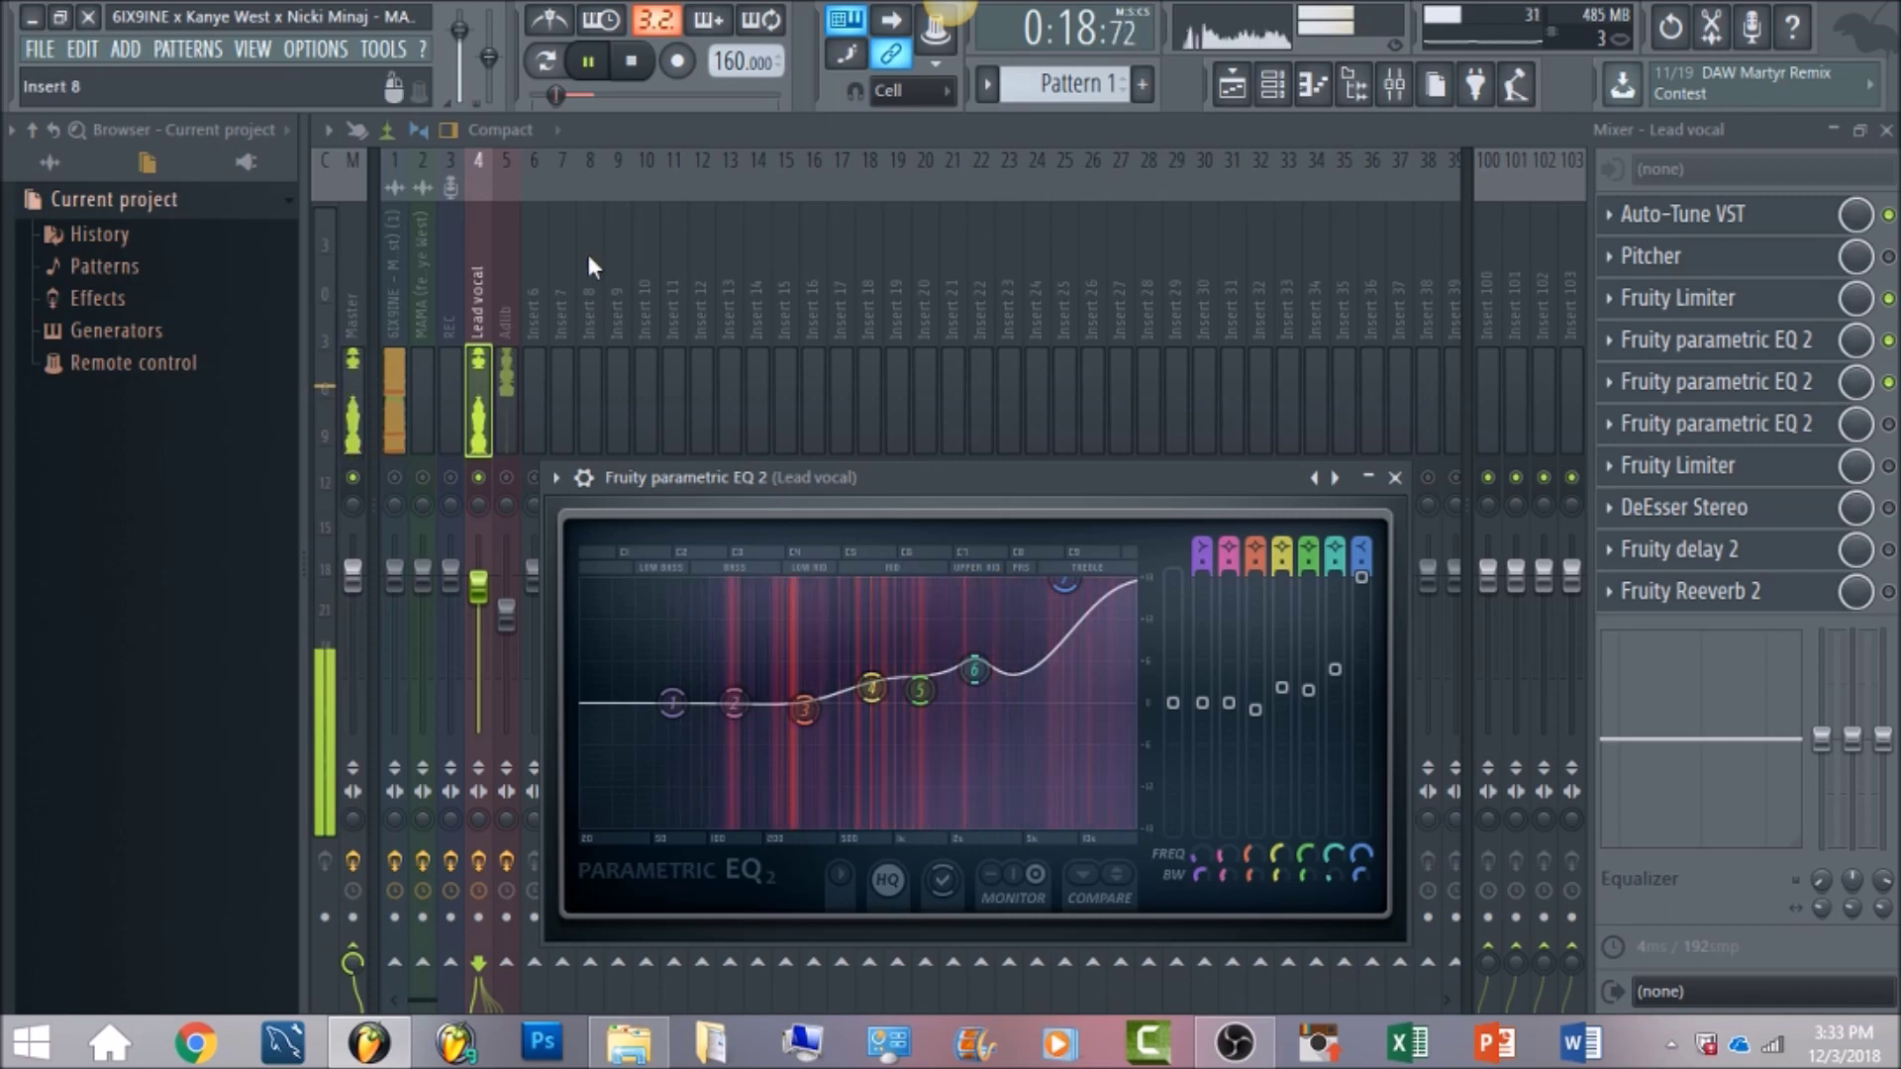
pyautogui.click(631, 62)
# Enable the third Fruity parametric EQ 2 on the Lead vocal and audition the vocal with its high-frequency boost
pyautogui.click(1838, 426)
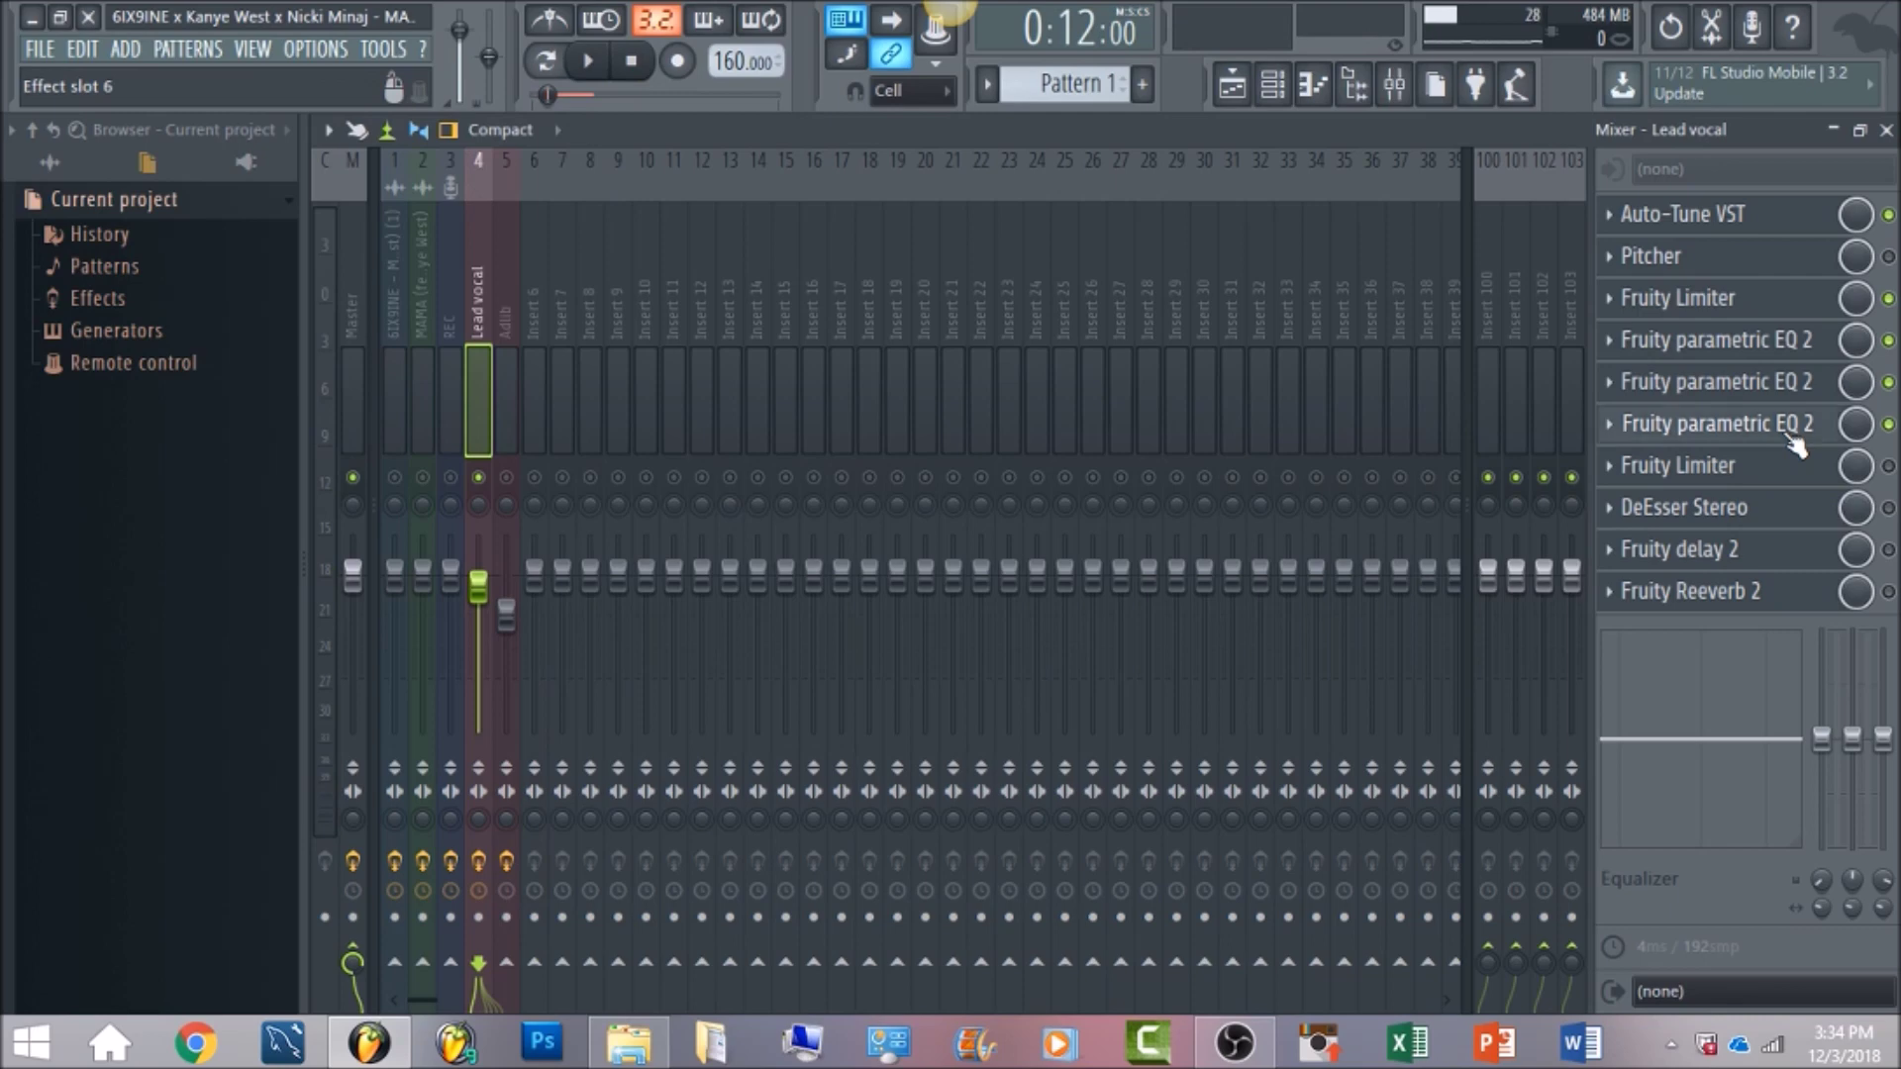
pyautogui.click(1794, 443)
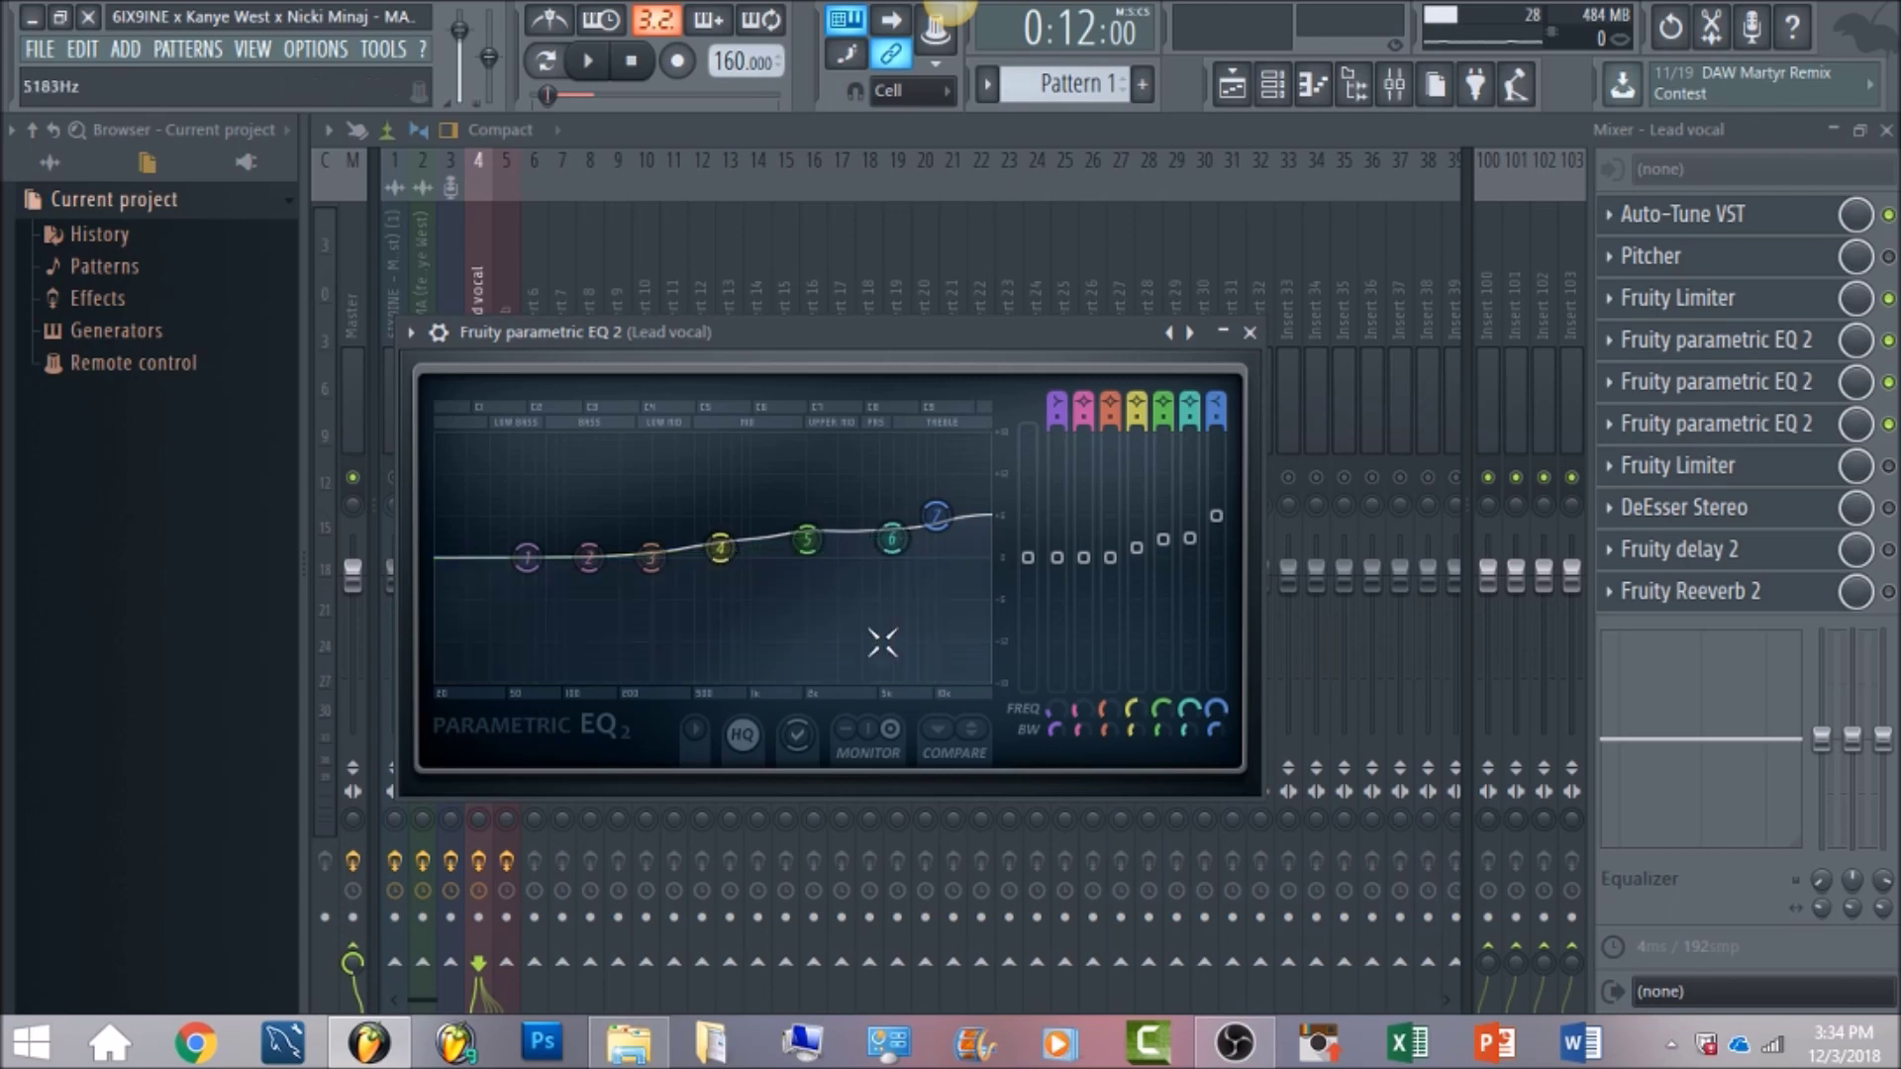
pyautogui.click(609, 64)
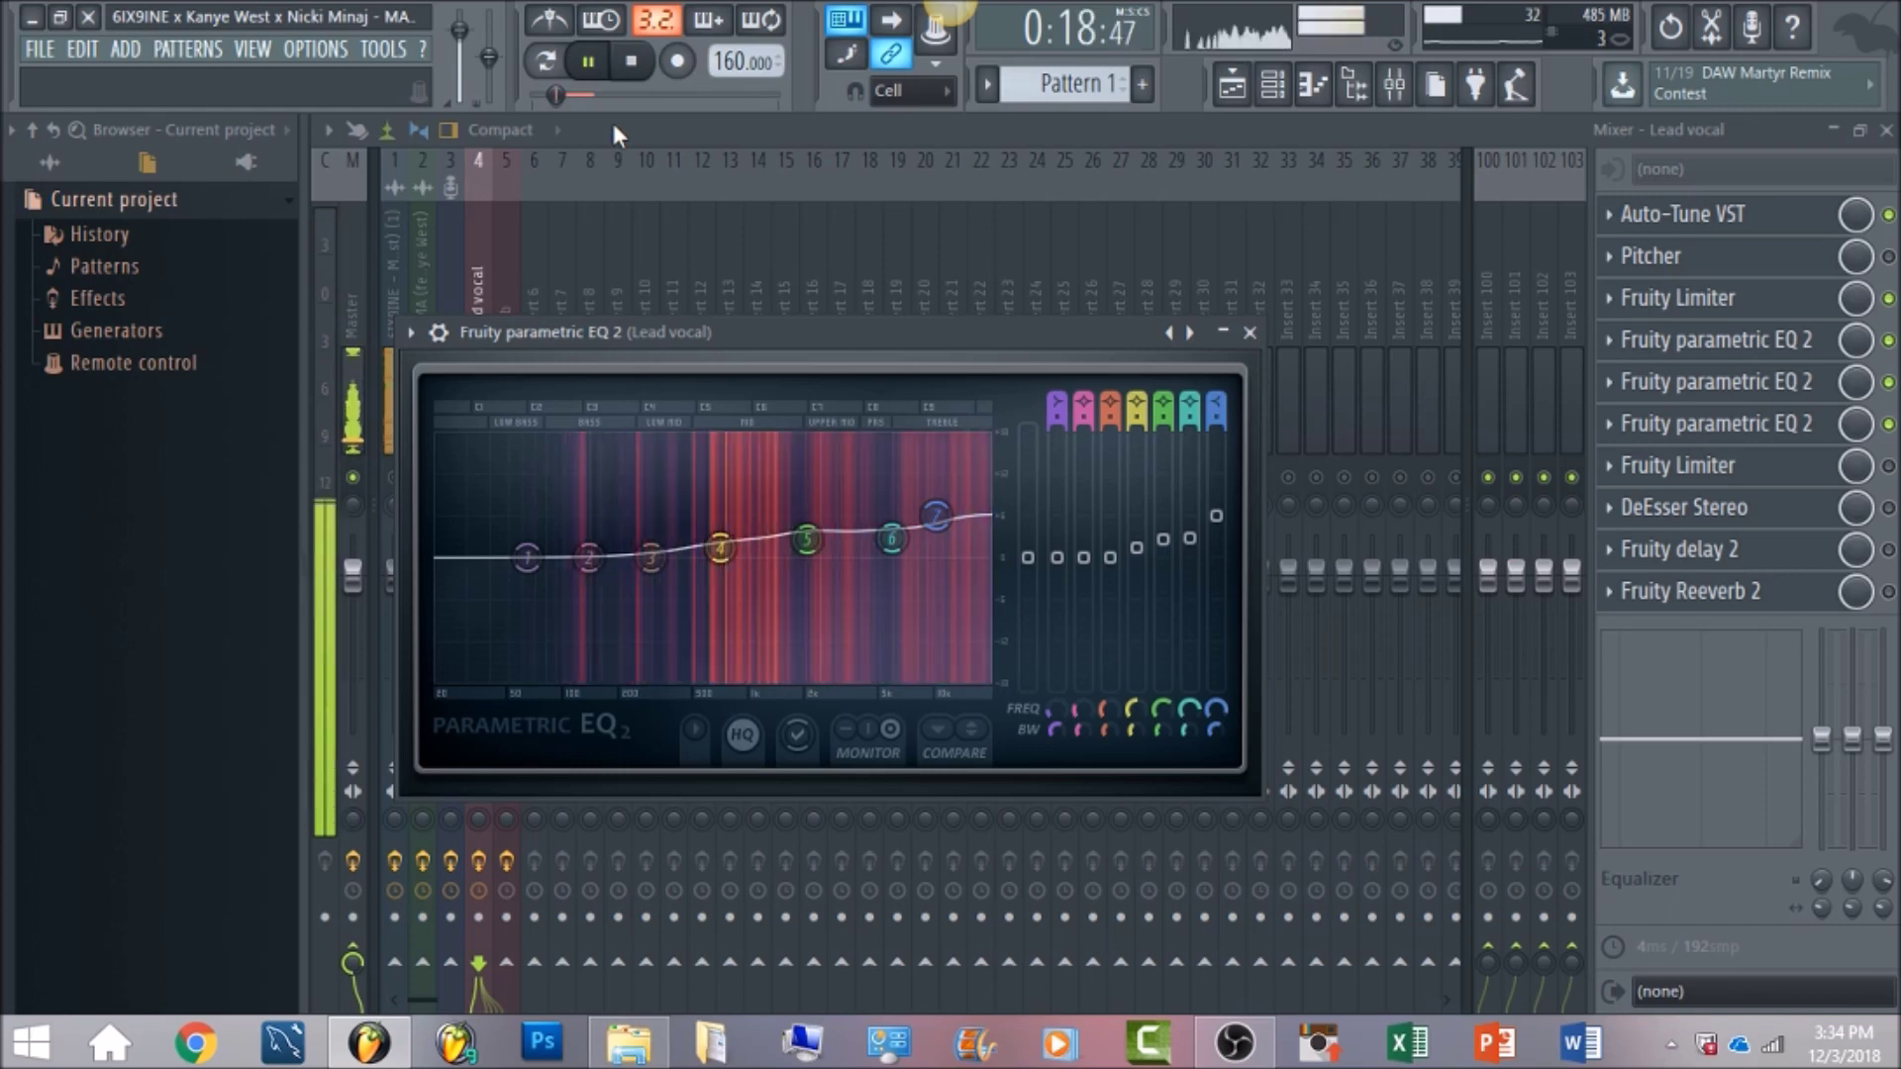
pyautogui.click(636, 62)
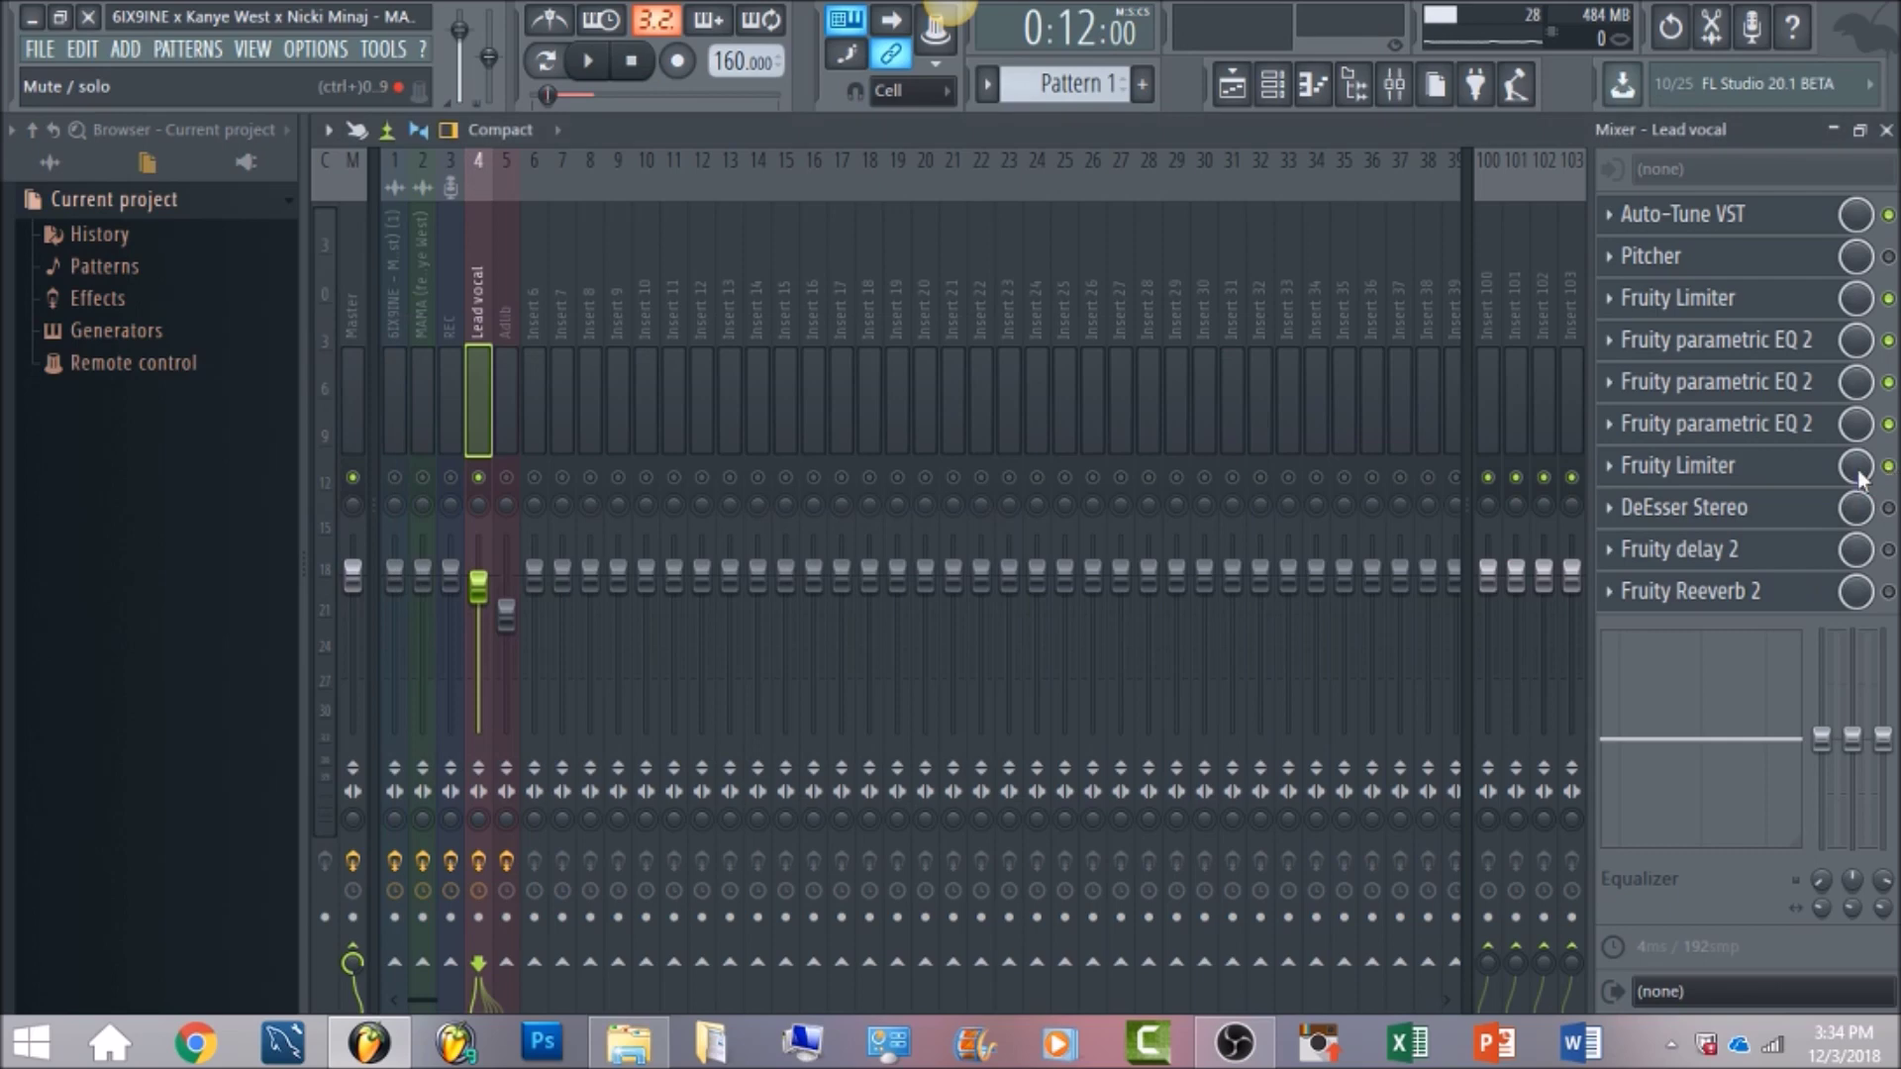
# Inspect the second Fruity Limiter on the Lead vocal, play back the vocal through it, and close its settings
pyautogui.click(1683, 465)
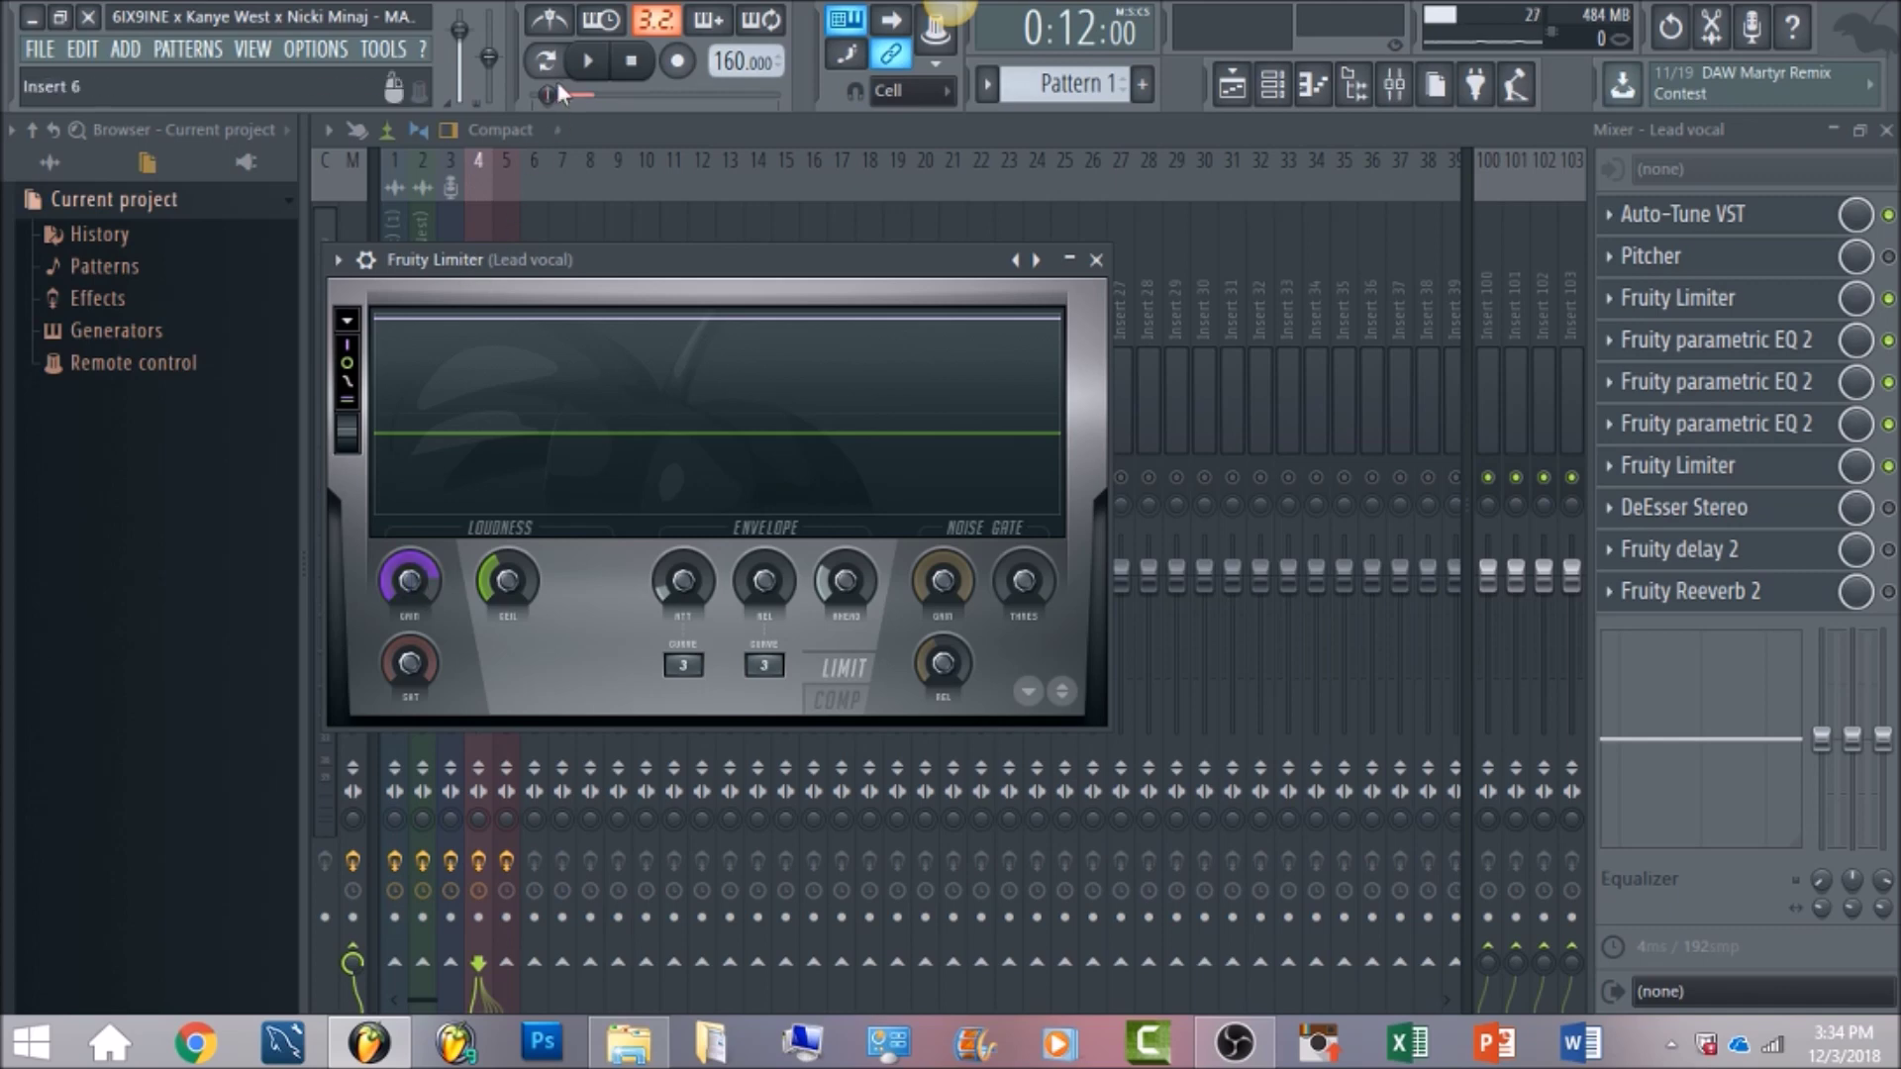
pyautogui.click(589, 61)
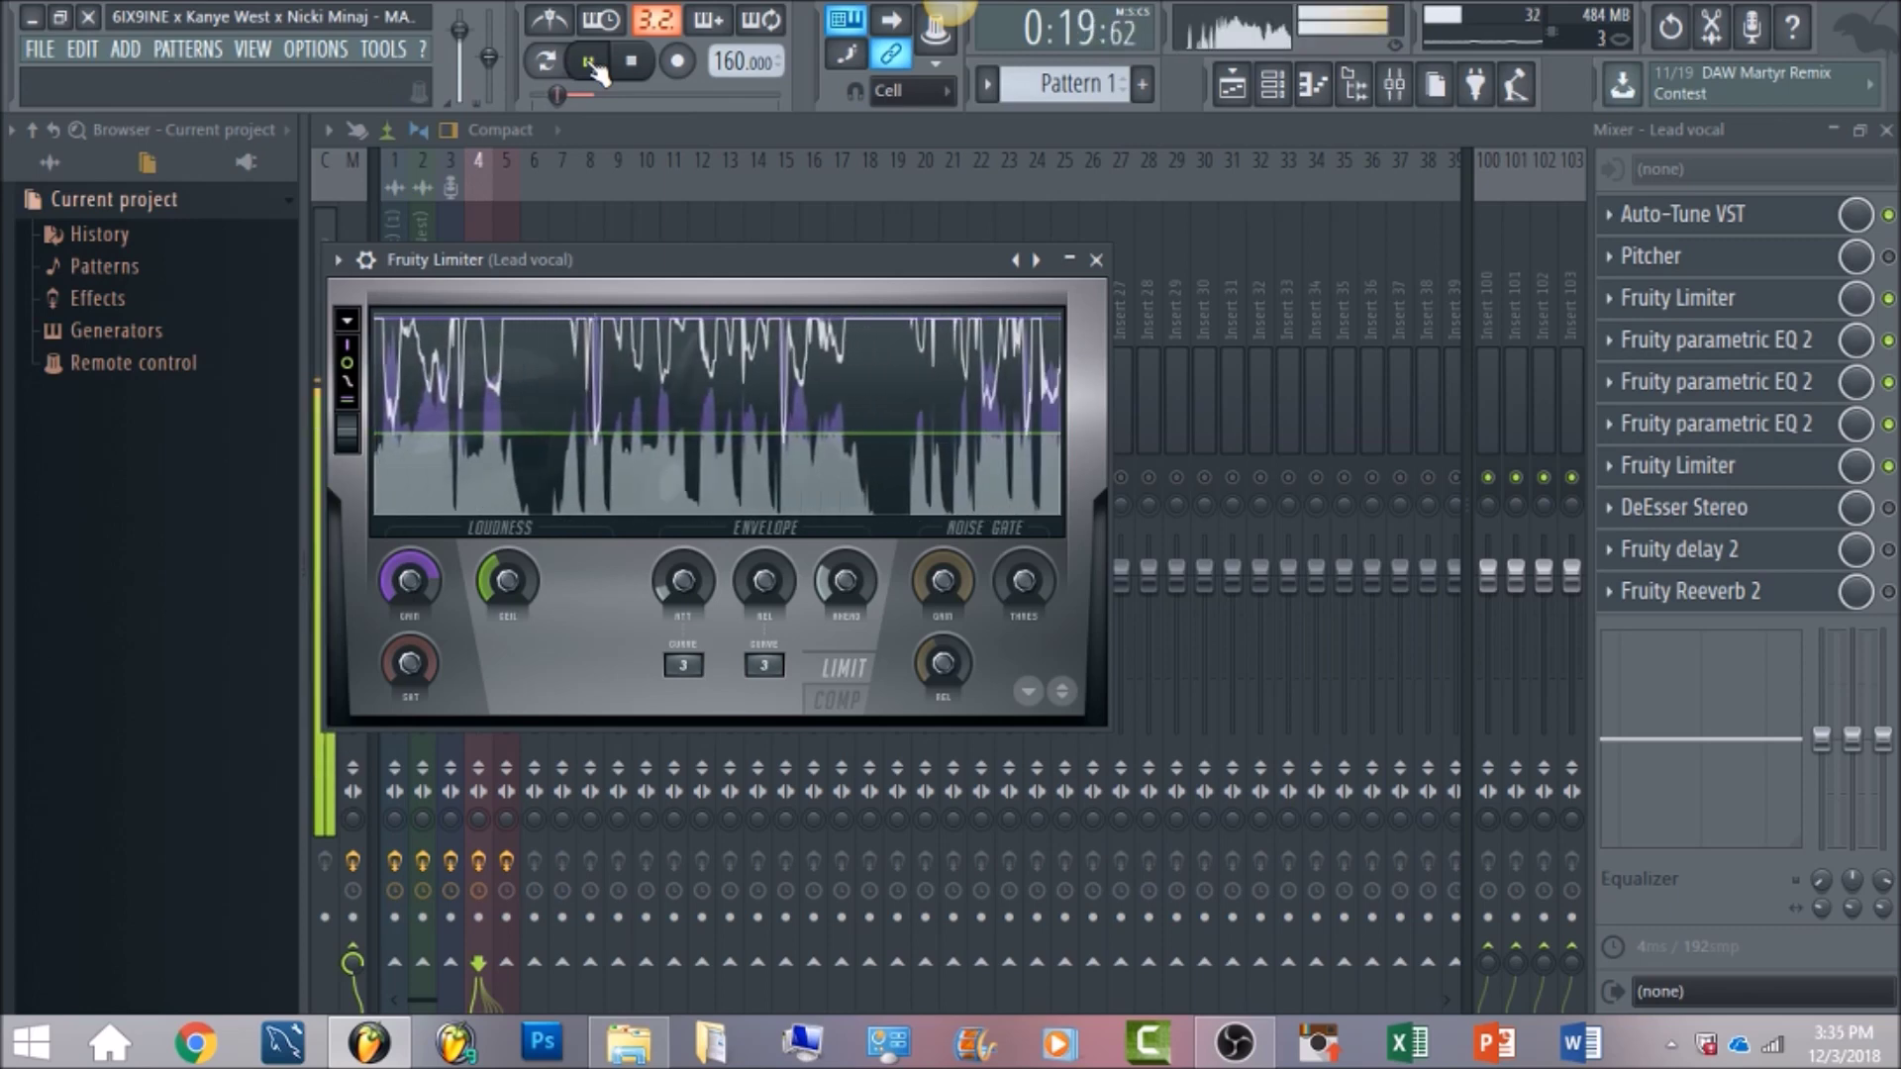
pyautogui.click(631, 69)
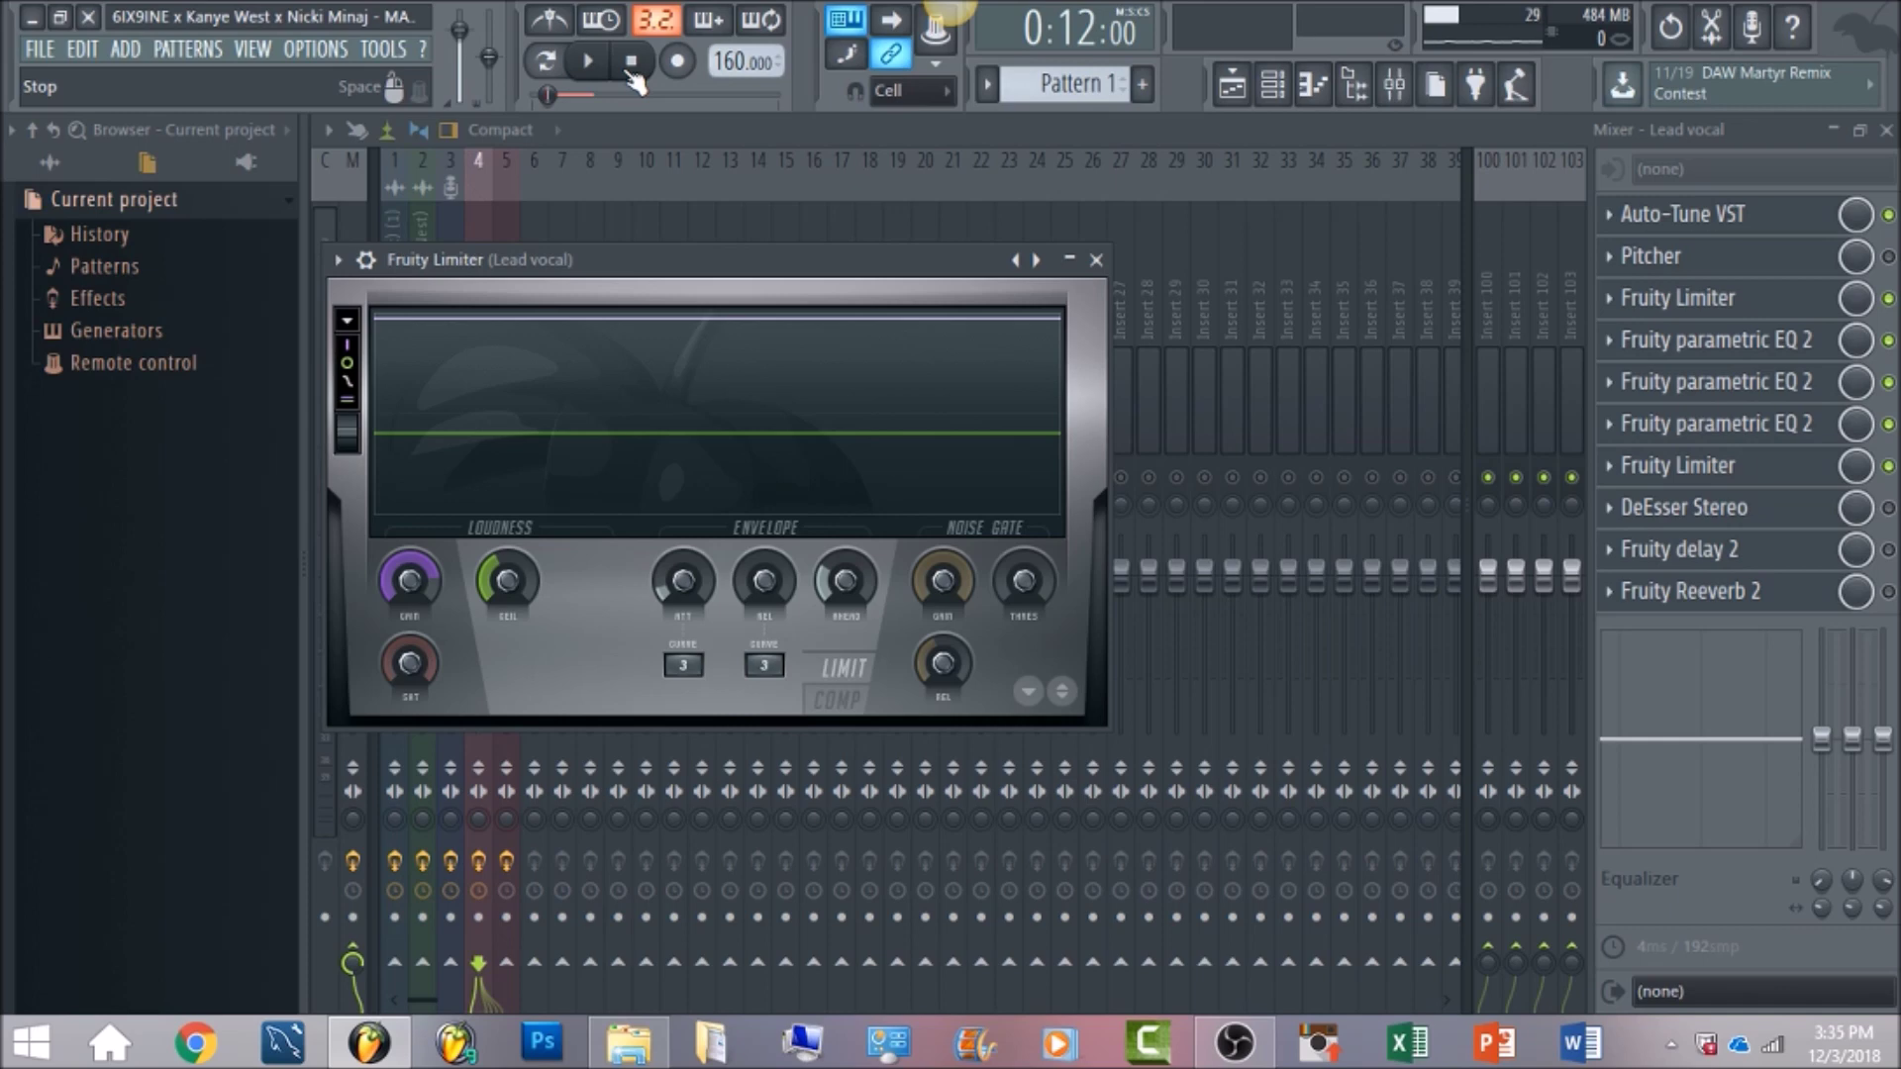
pyautogui.press('Escape')
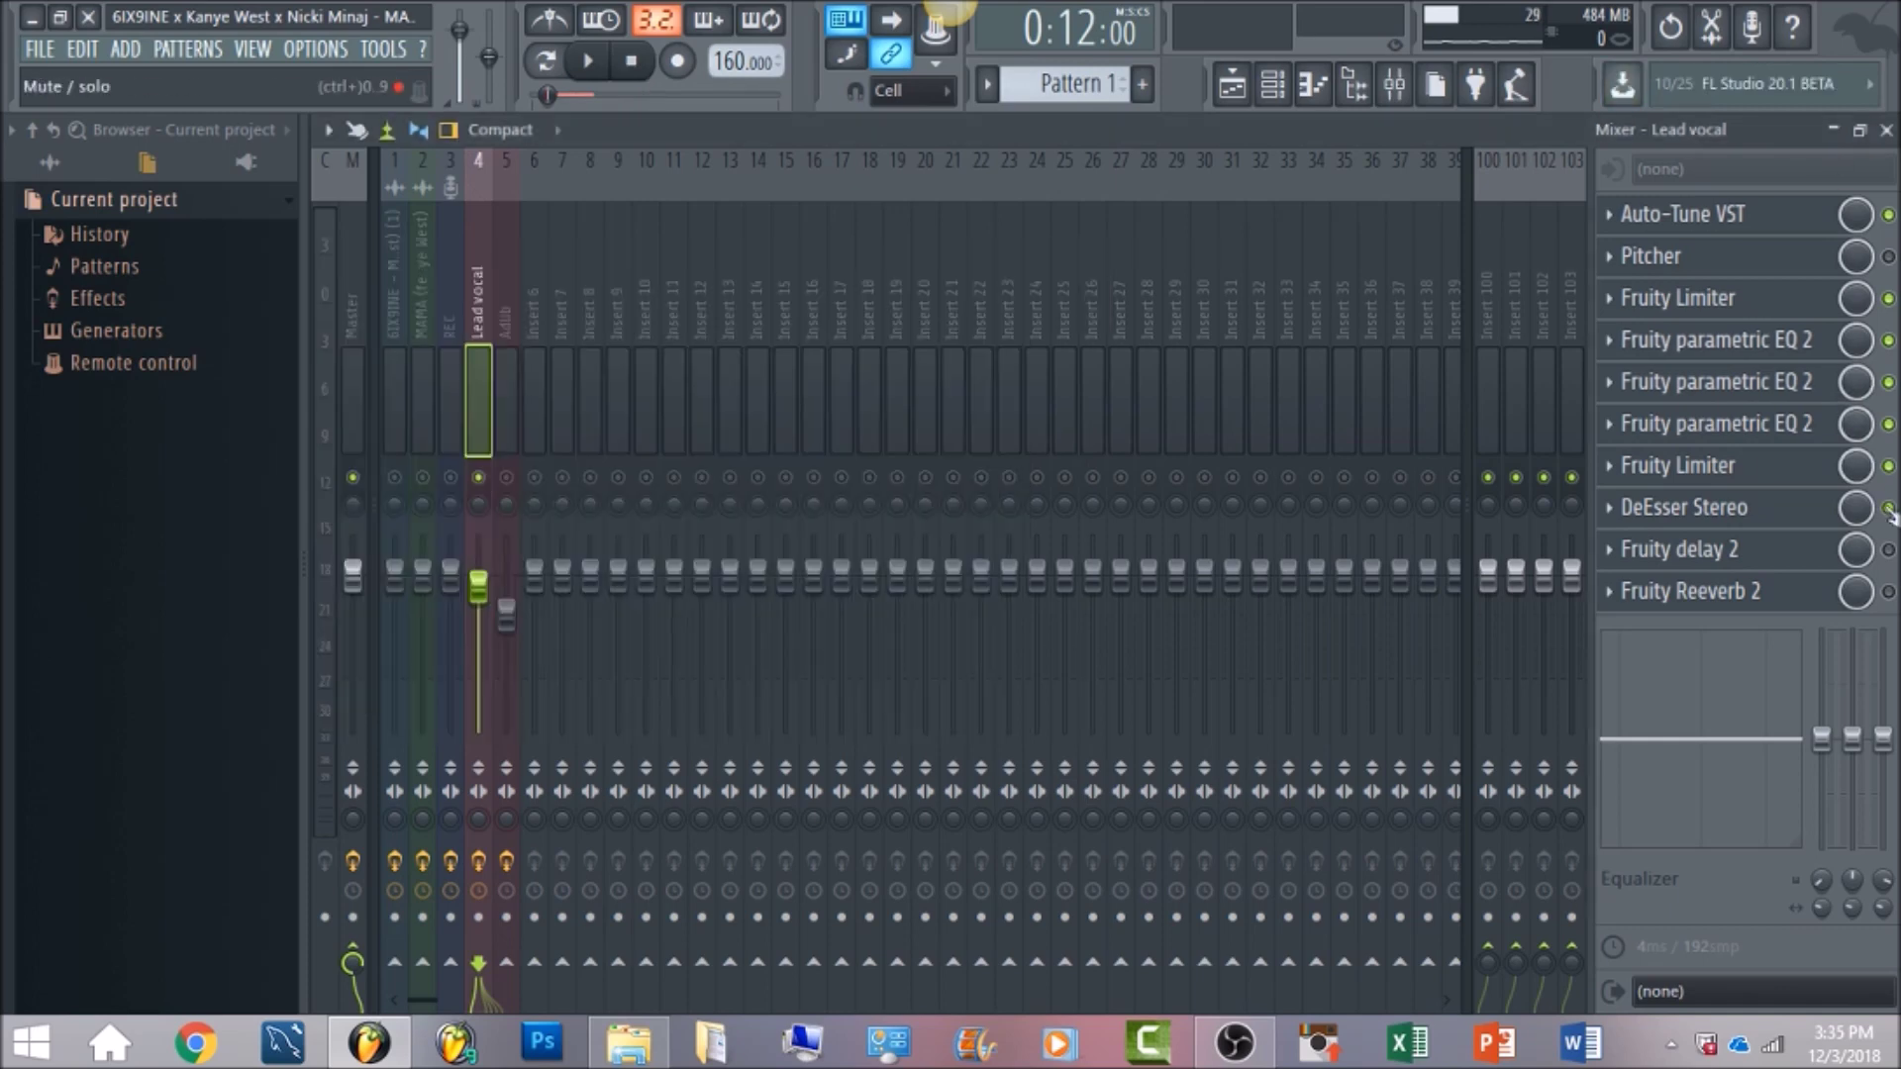
# Review the Lead vocal's DeEsser Stereo, keep its sidechain filter on HighPass, and audition the vocal through it
pyautogui.click(1812, 523)
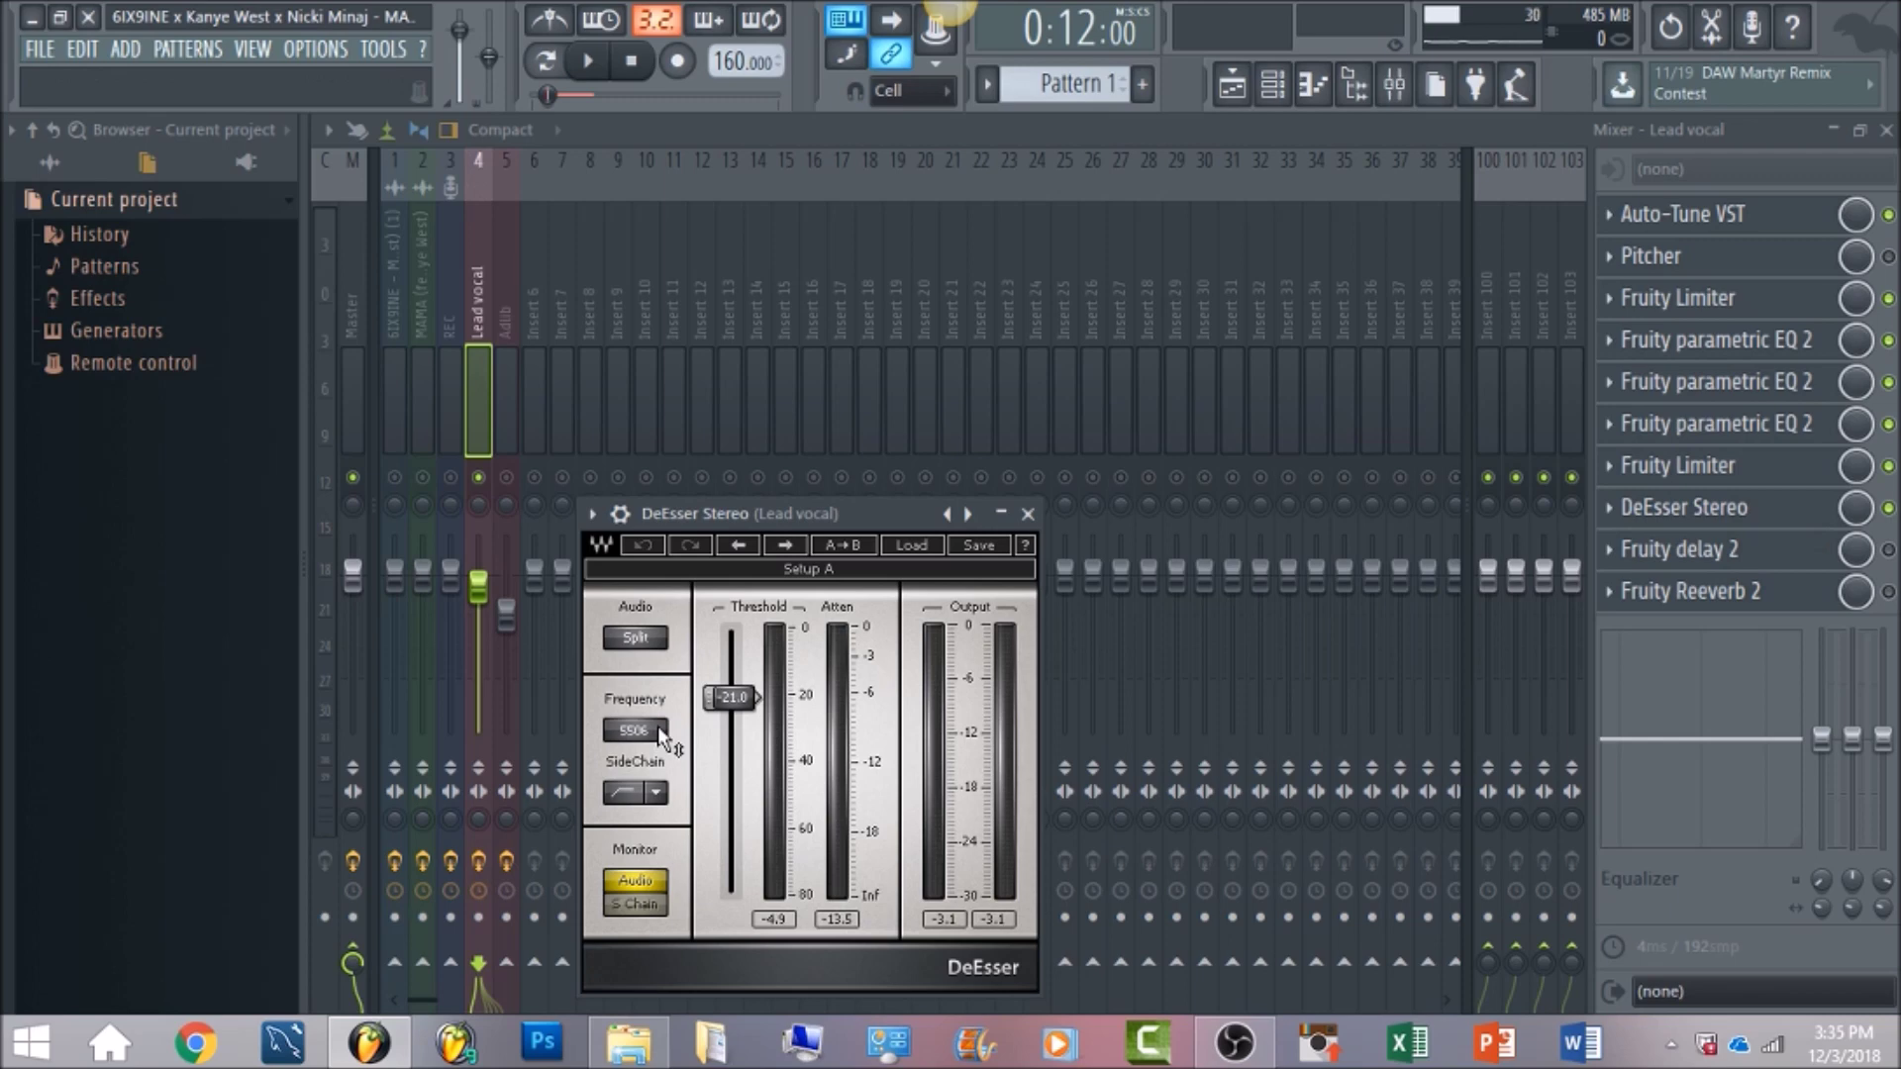
pyautogui.click(654, 792)
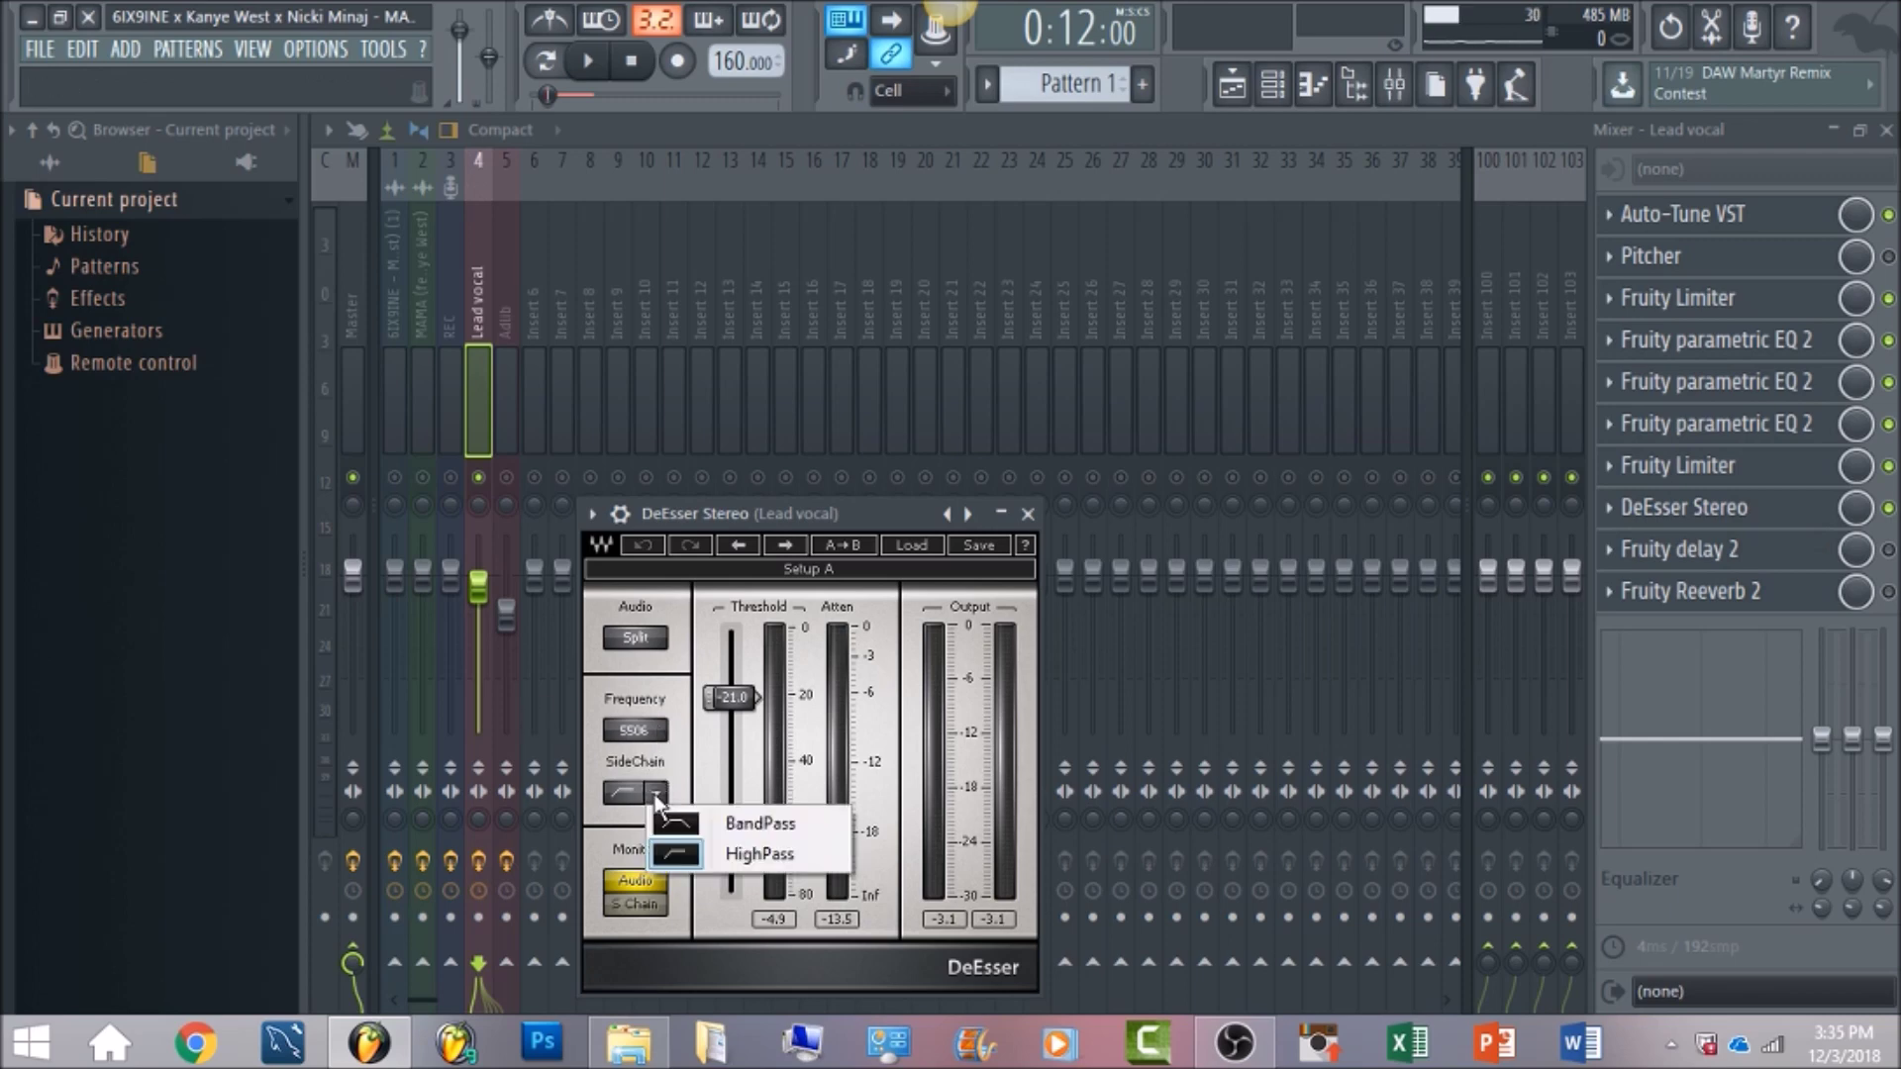
pyautogui.click(712, 858)
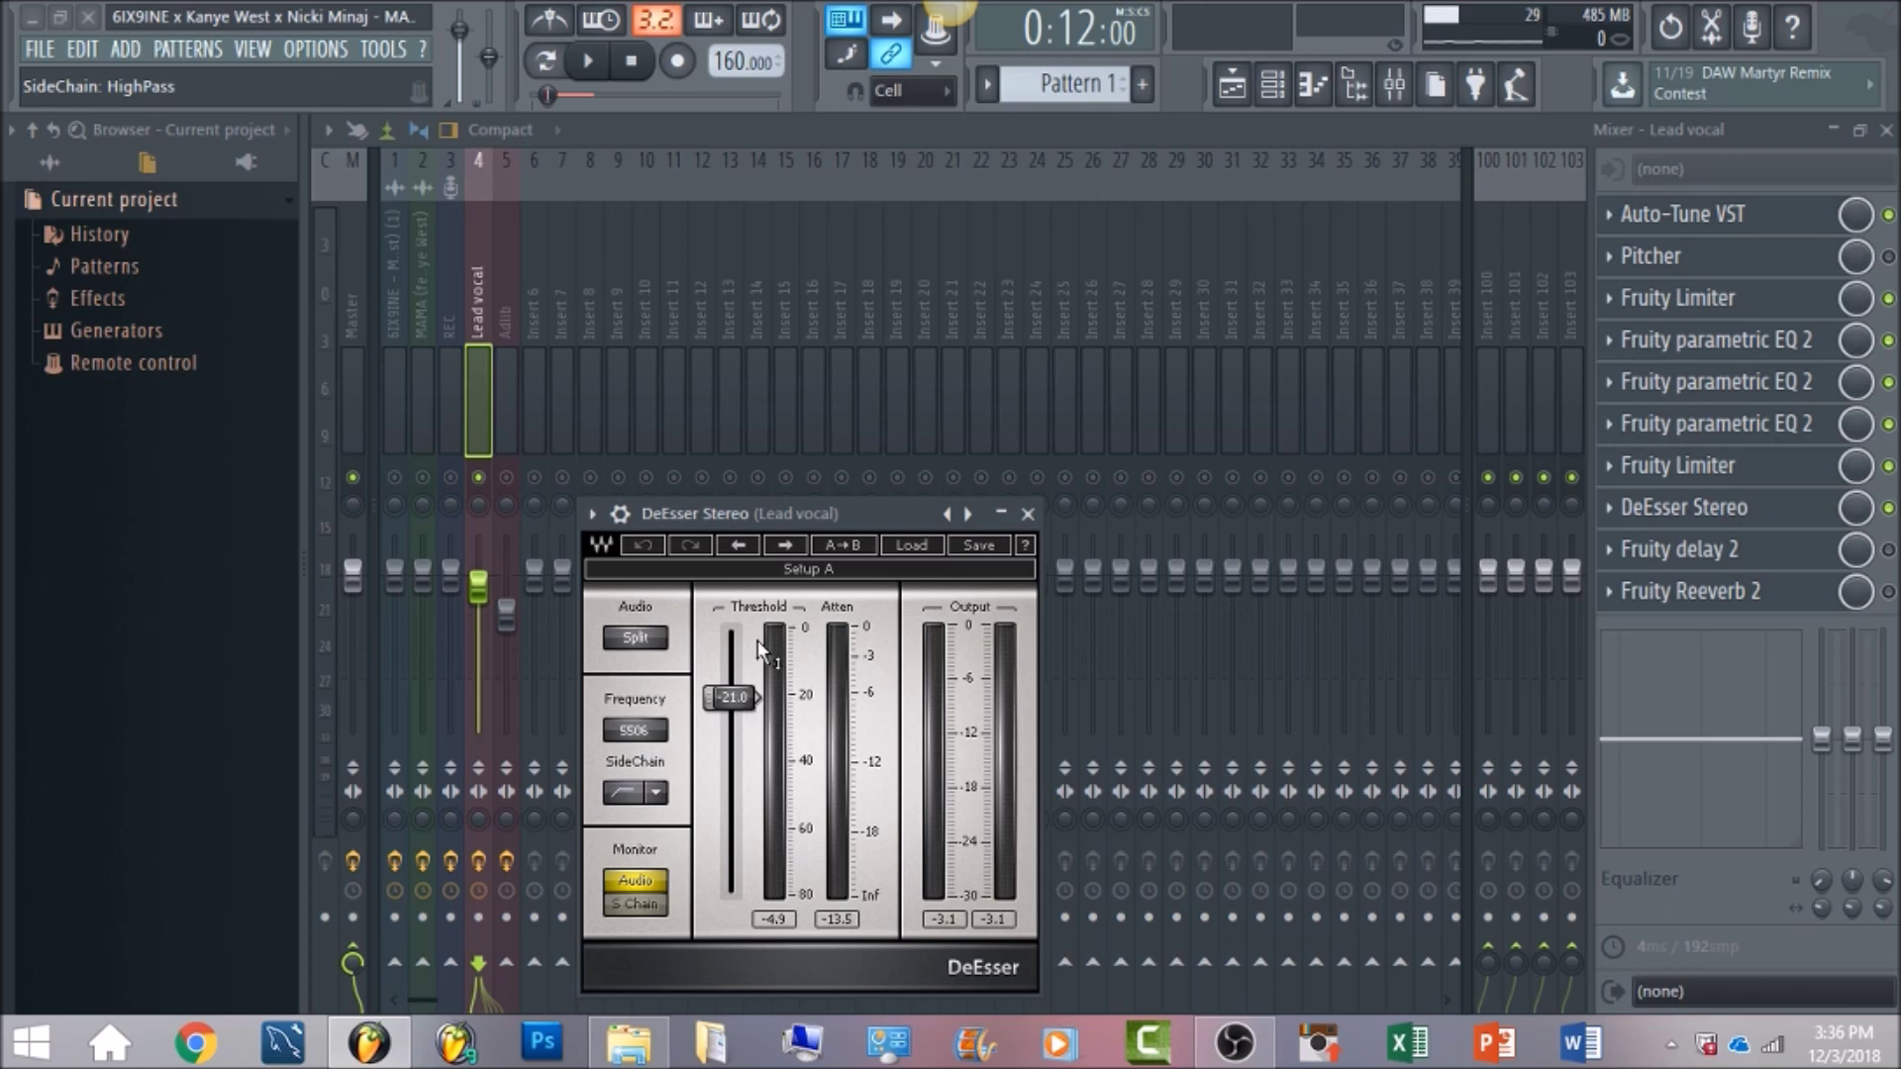
pyautogui.click(590, 63)
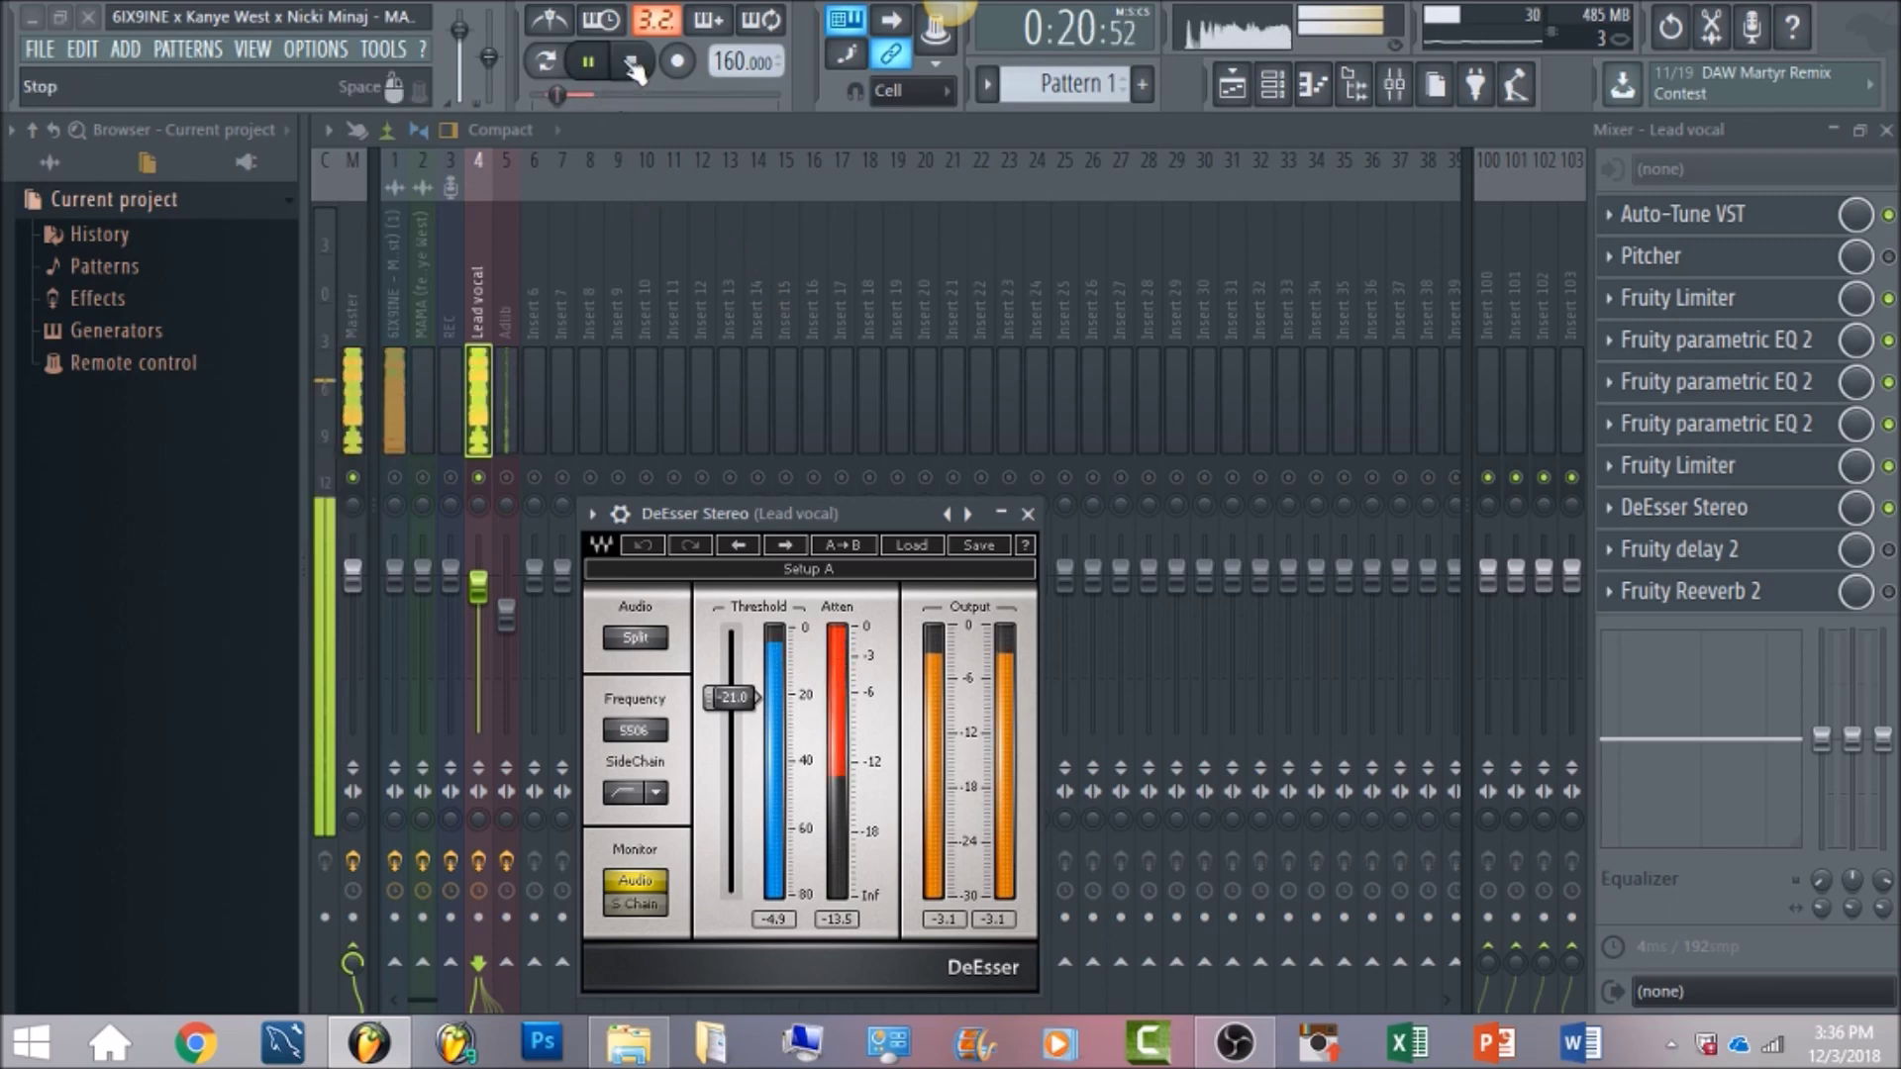
pyautogui.press('space')
pyautogui.press('Escape')
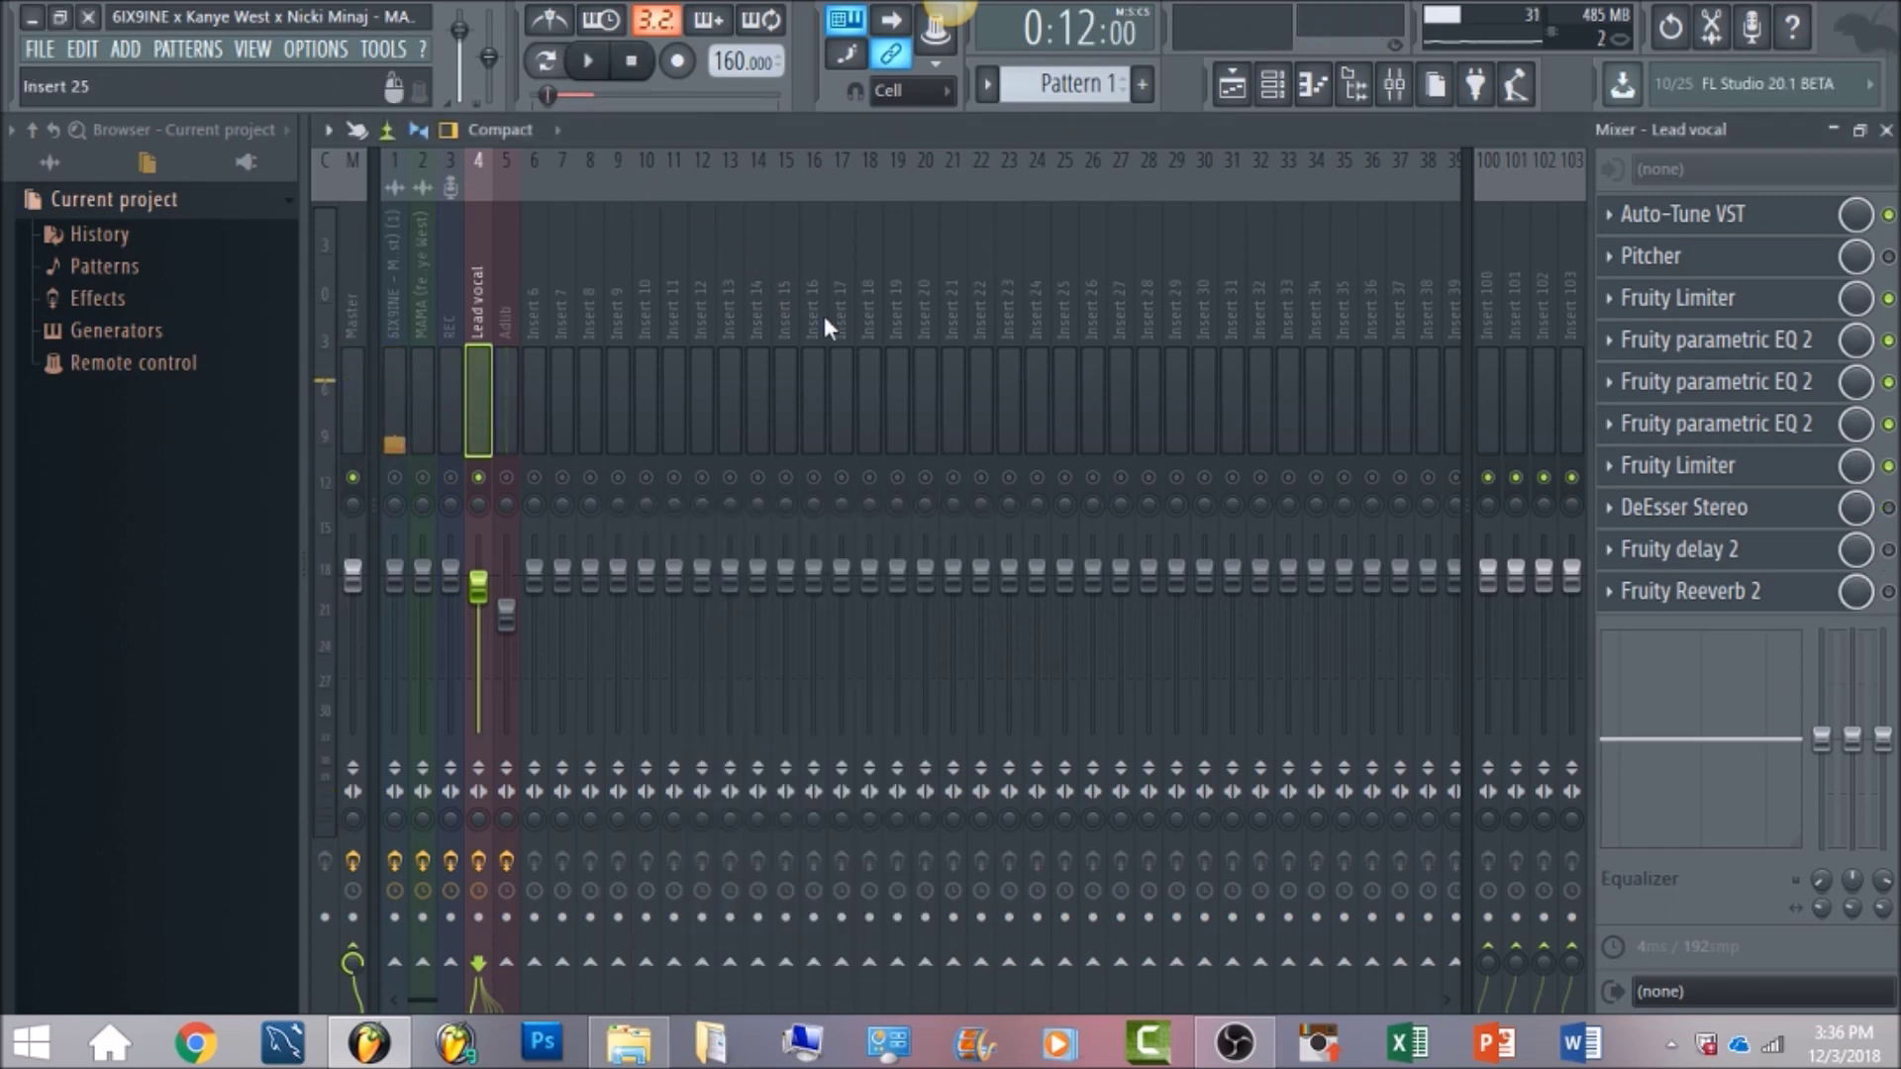
# Audition the Lead vocal with the DeEsser Stereo bypassed for comparison and re-enable the DeEsser
pyautogui.click(588, 61)
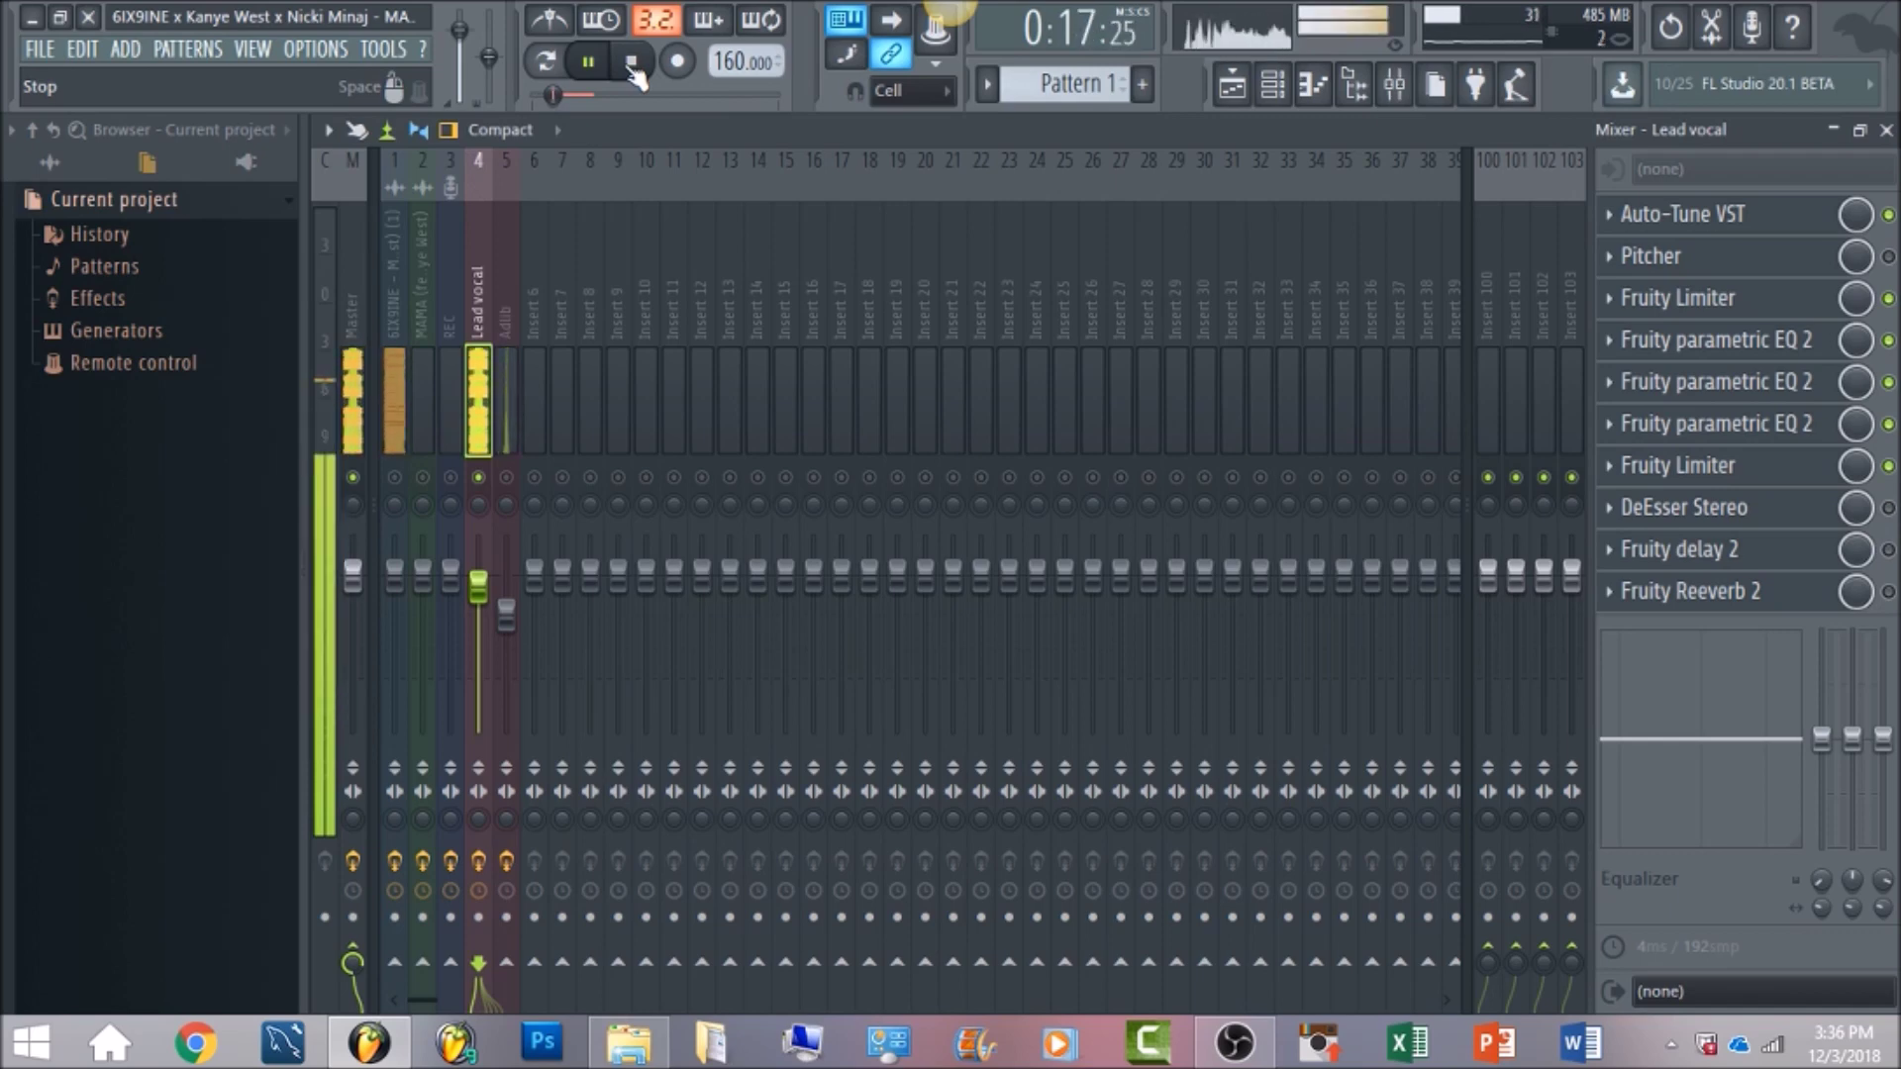
pyautogui.click(631, 62)
pyautogui.click(1887, 509)
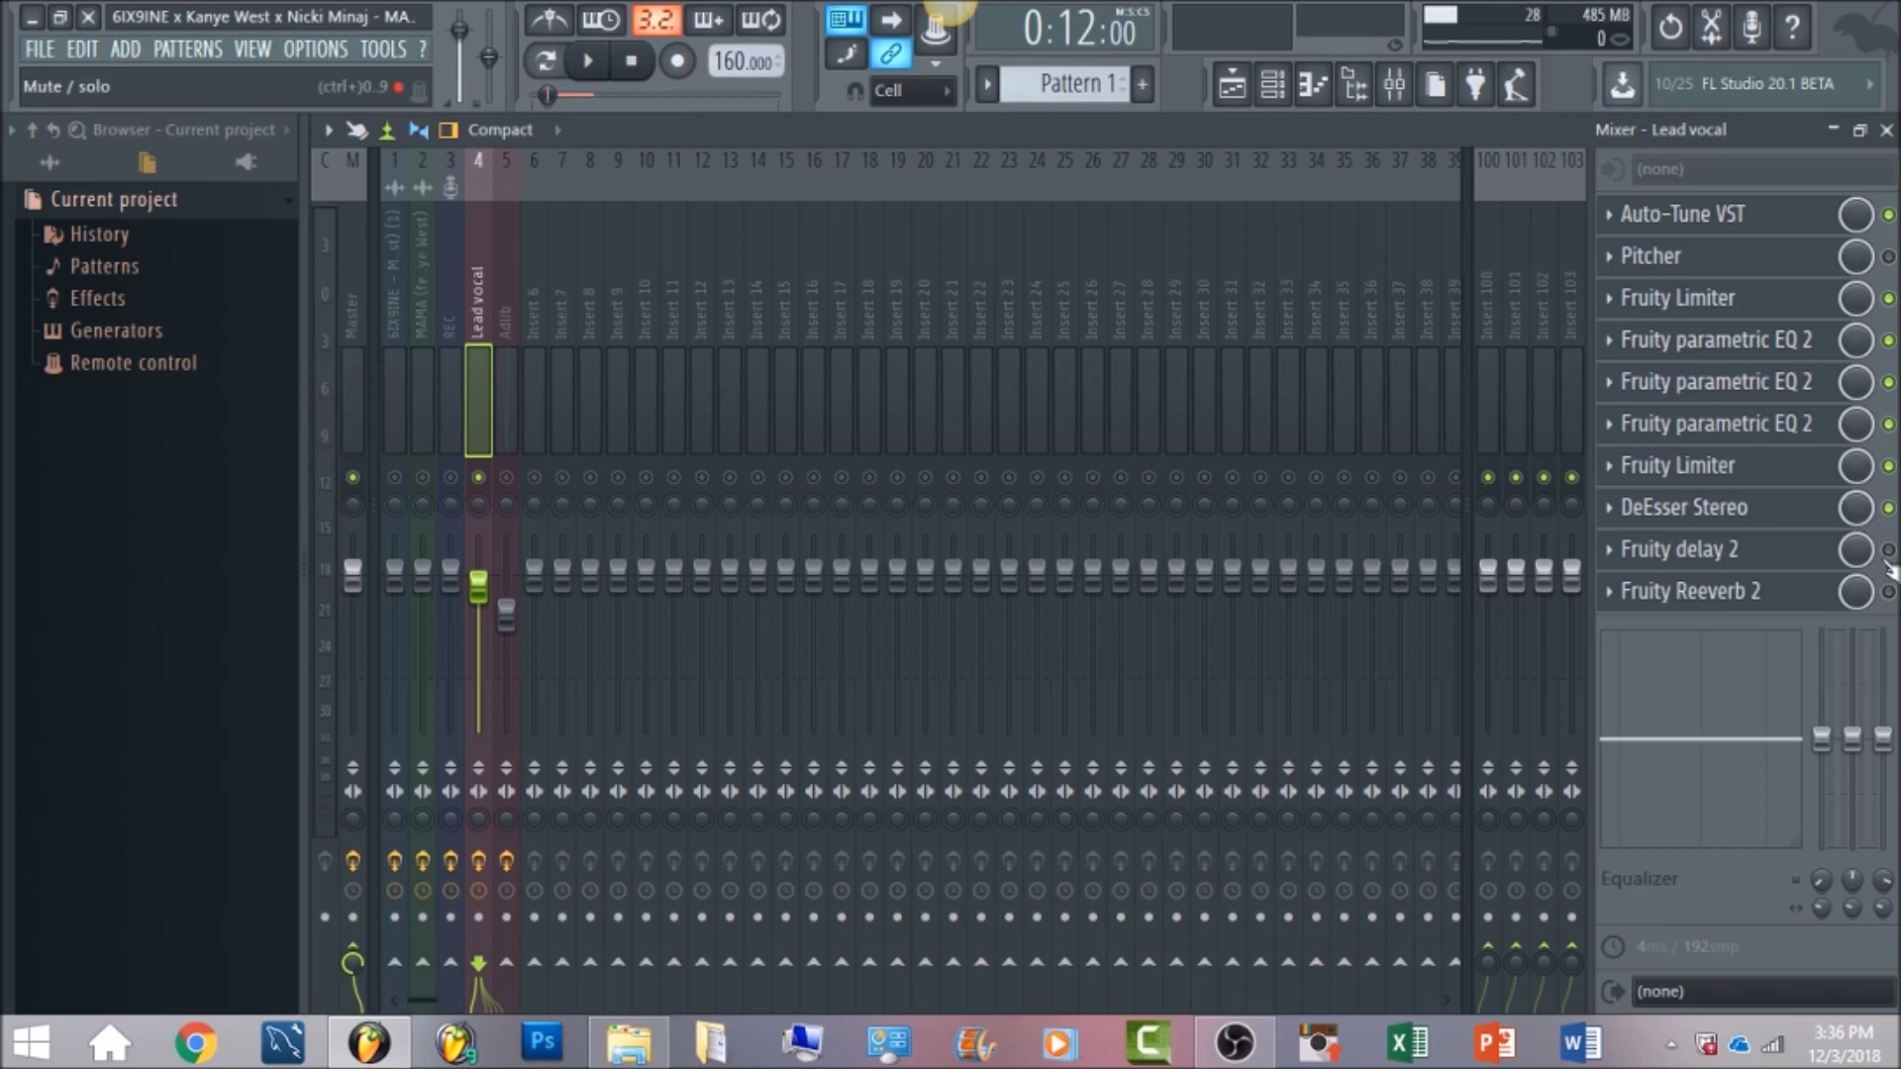
# Enable Fruity delay 2 on the Lead vocal, inspect its feedback settings, and audition the vocal with the delay
pyautogui.click(1887, 549)
pyautogui.click(1777, 551)
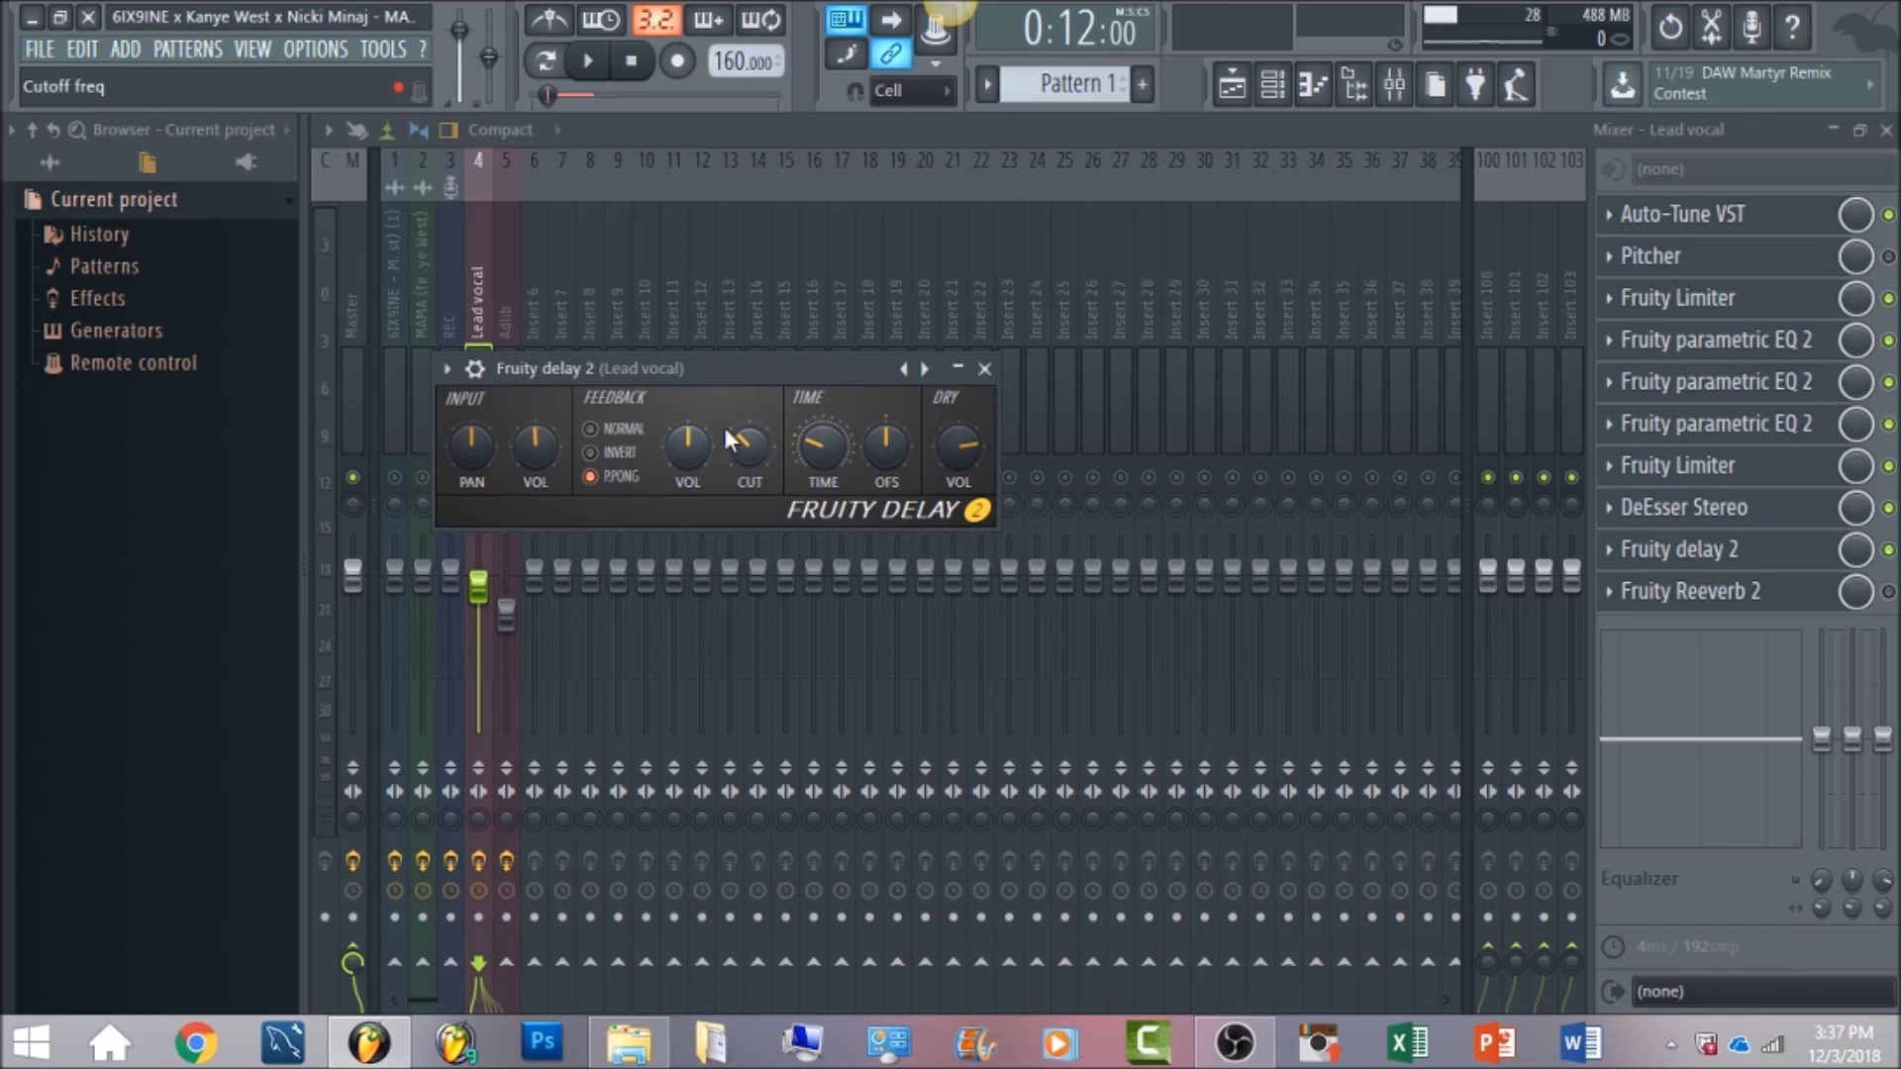
pyautogui.click(596, 61)
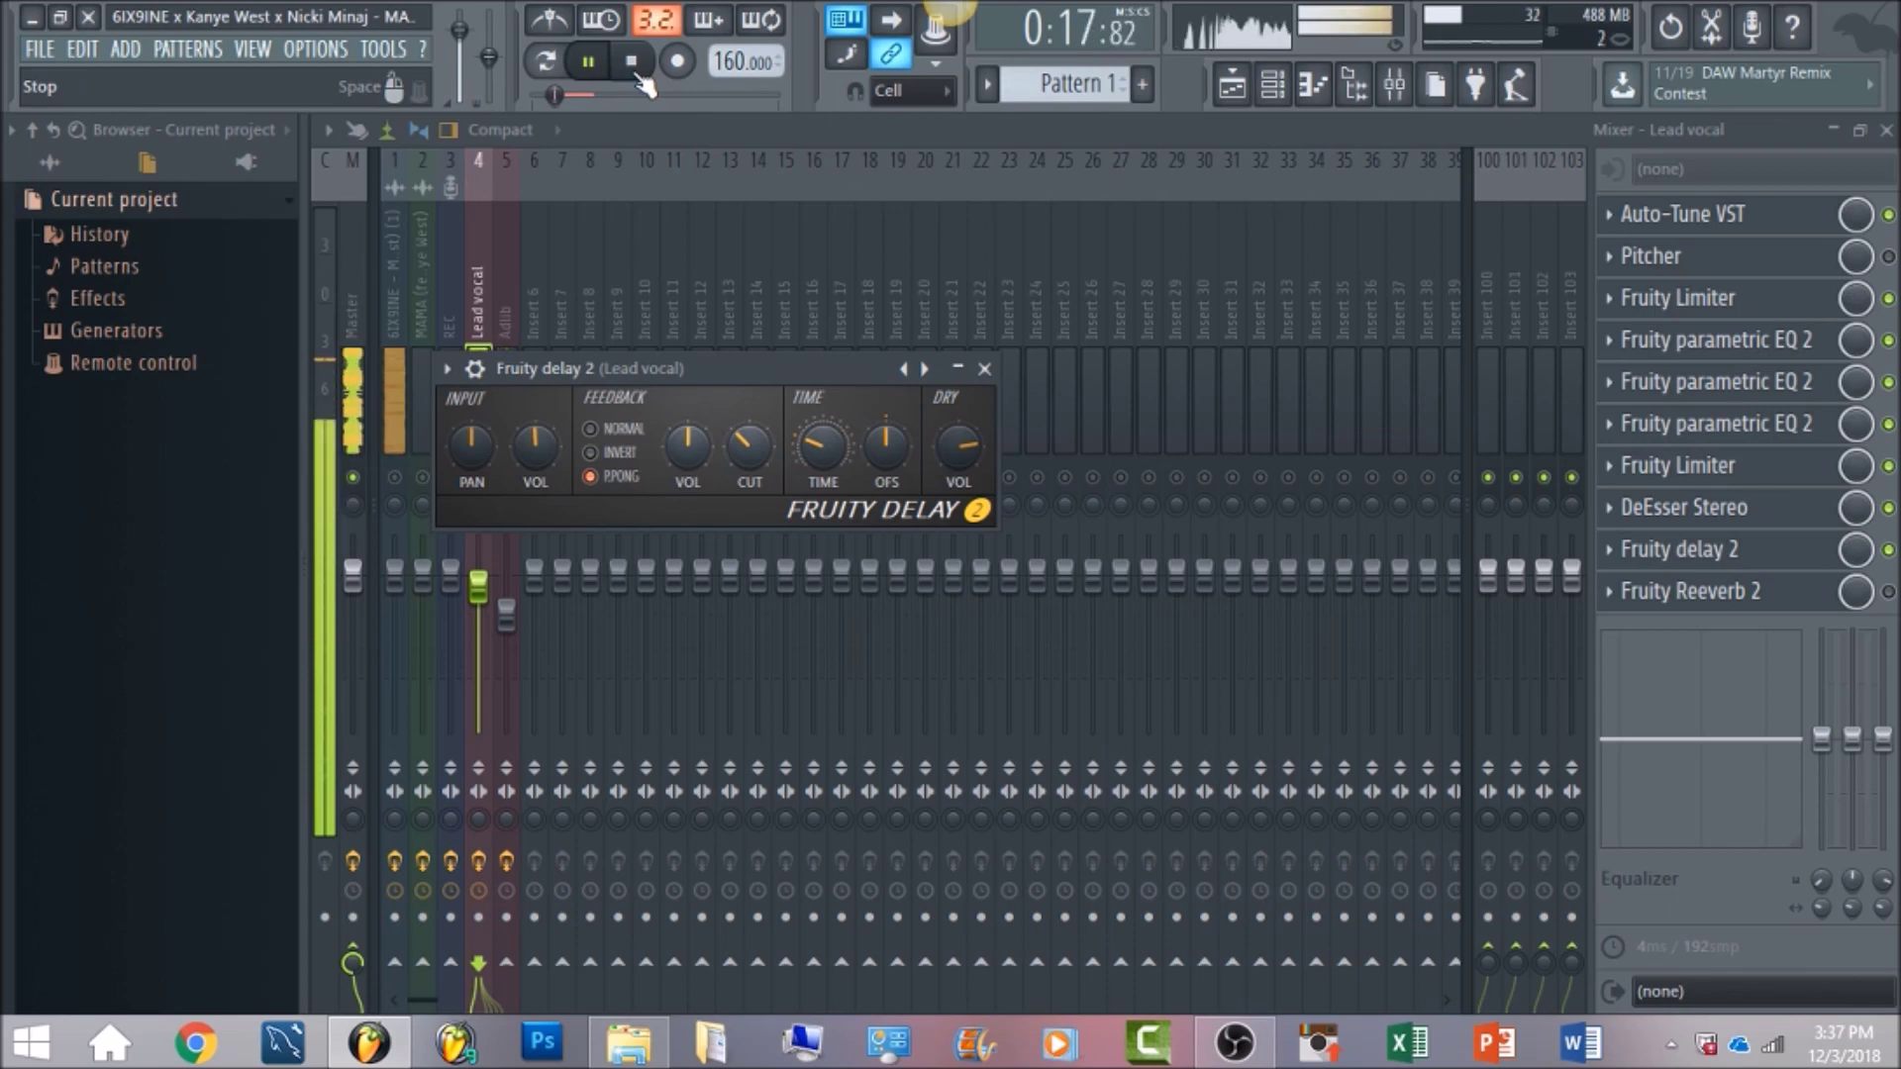
pyautogui.click(638, 79)
pyautogui.press('Escape')
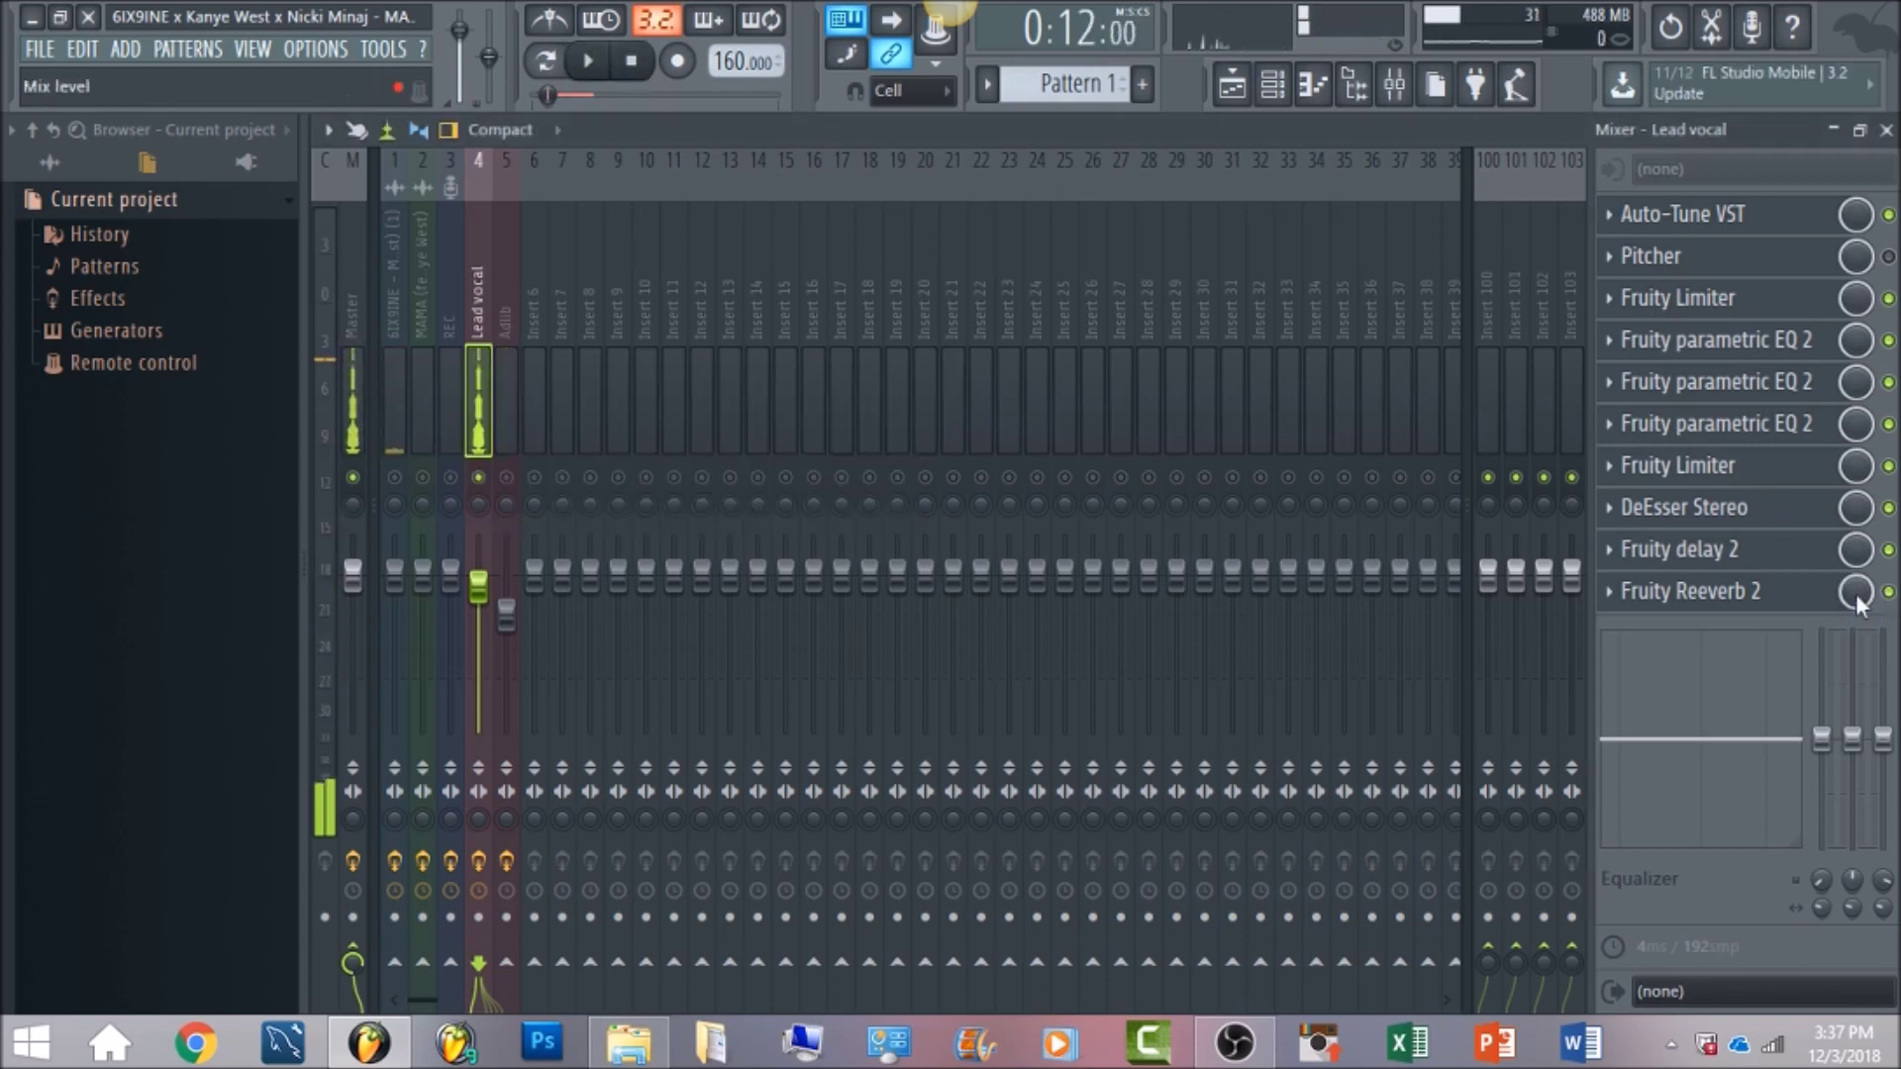
# Inspect the wet level, decay time, low and high cuts, and stereo separation of the Lead vocal's Fruity Reeverb 2
pyautogui.click(1779, 599)
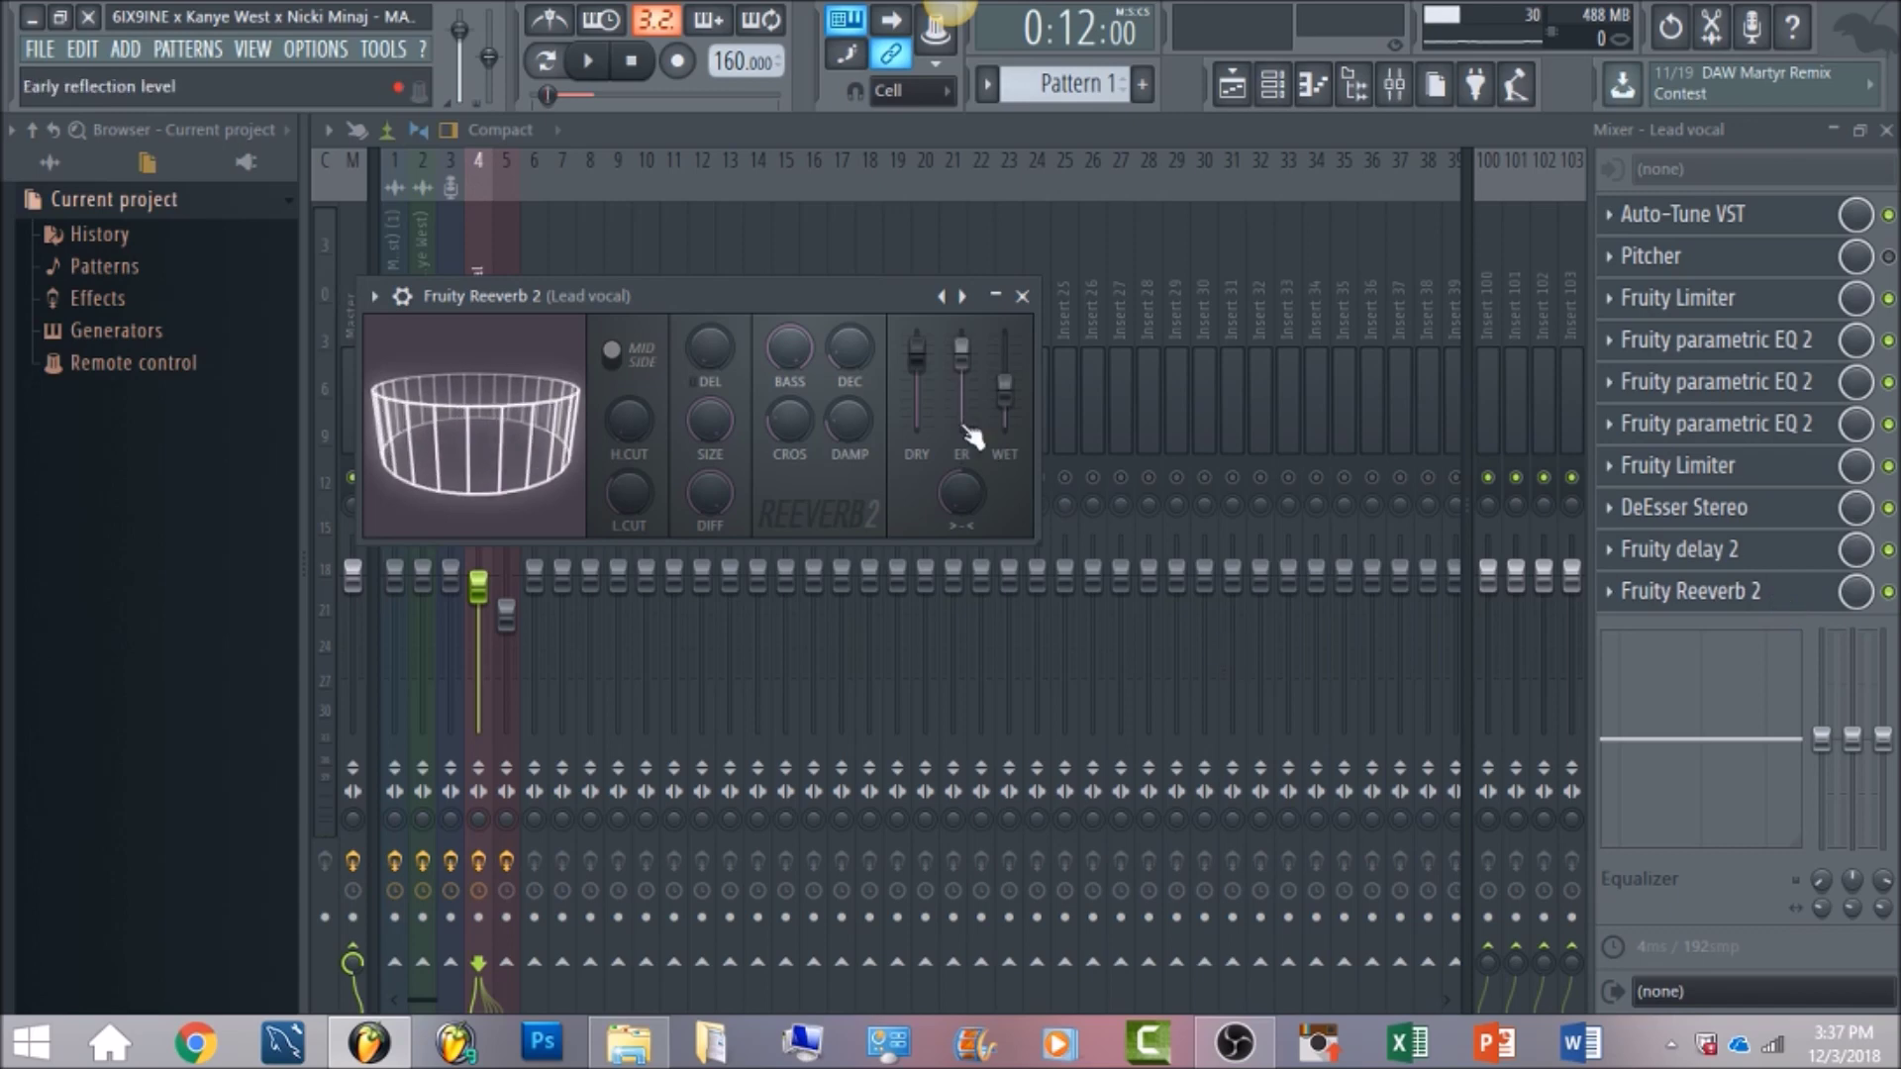
pyautogui.moveTo(1025, 393); pyautogui.dragTo(1003, 393)
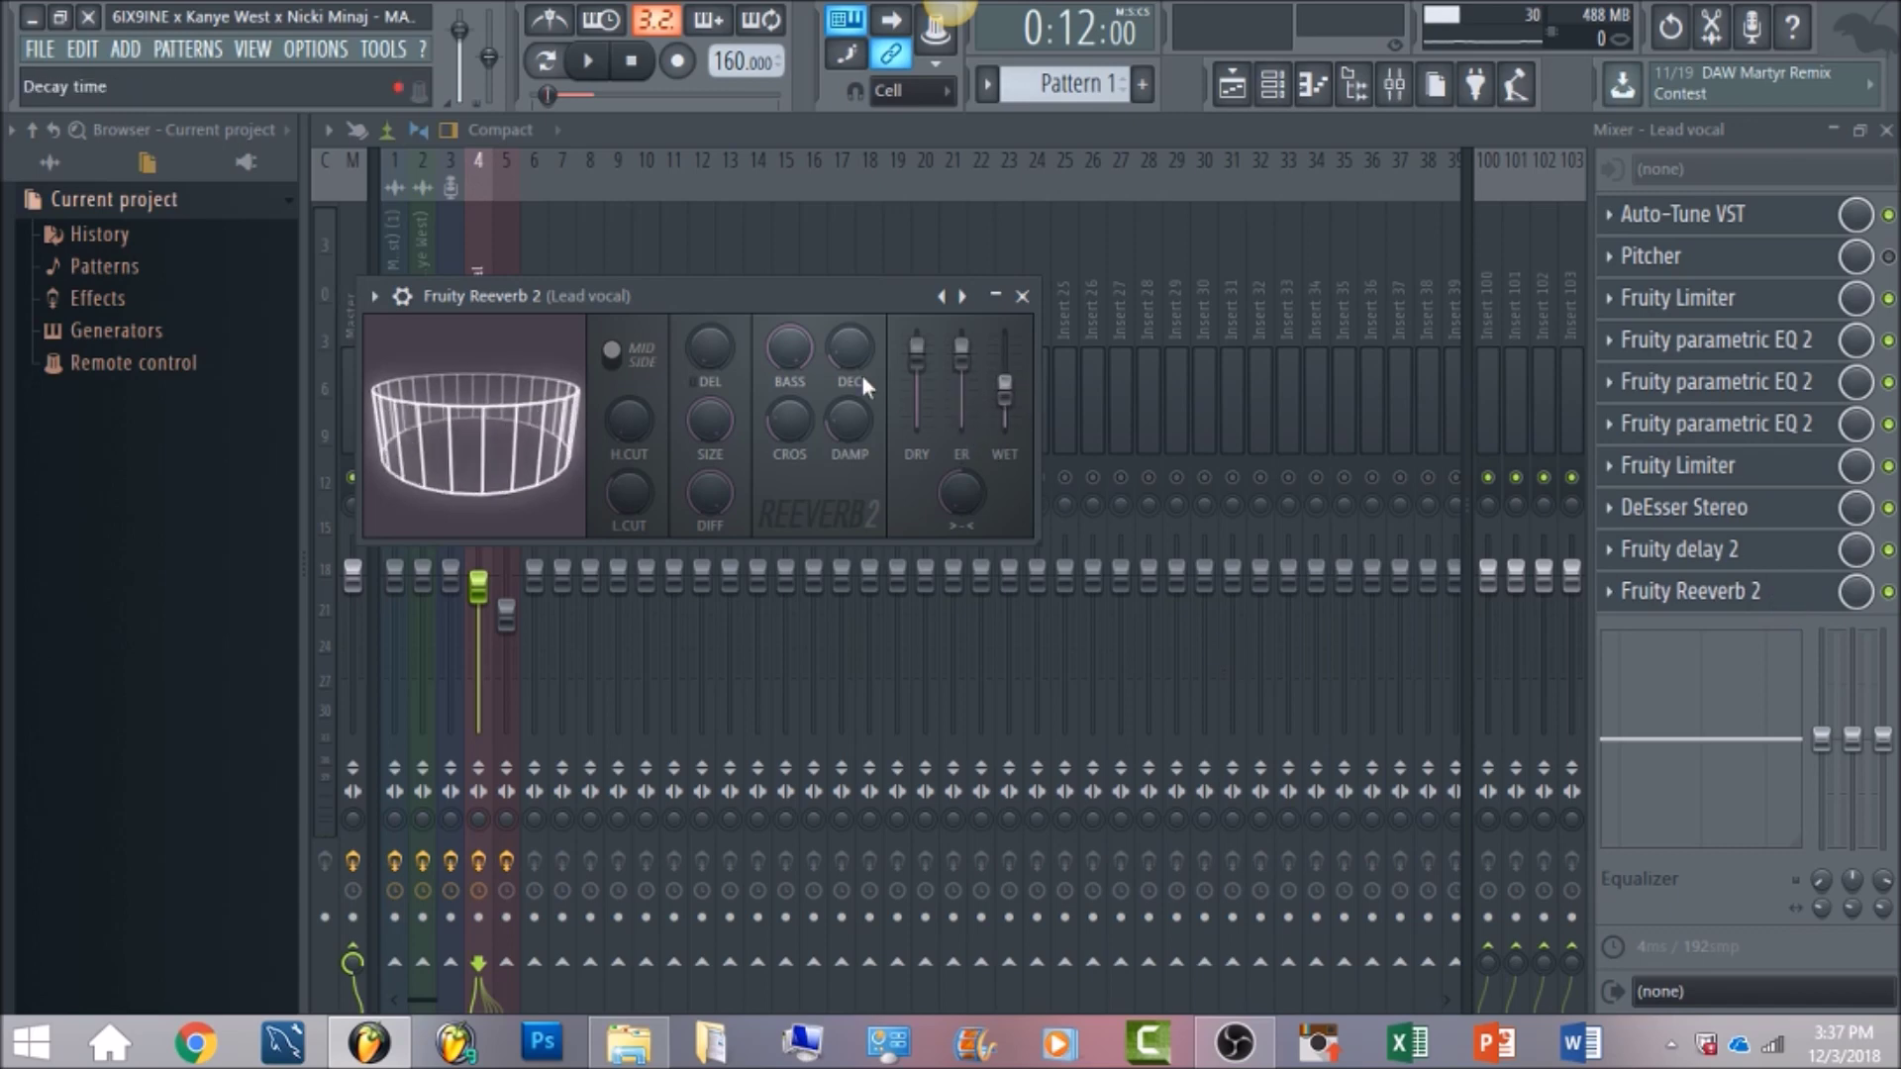
pyautogui.moveTo(851, 354); pyautogui.dragTo(851, 355)
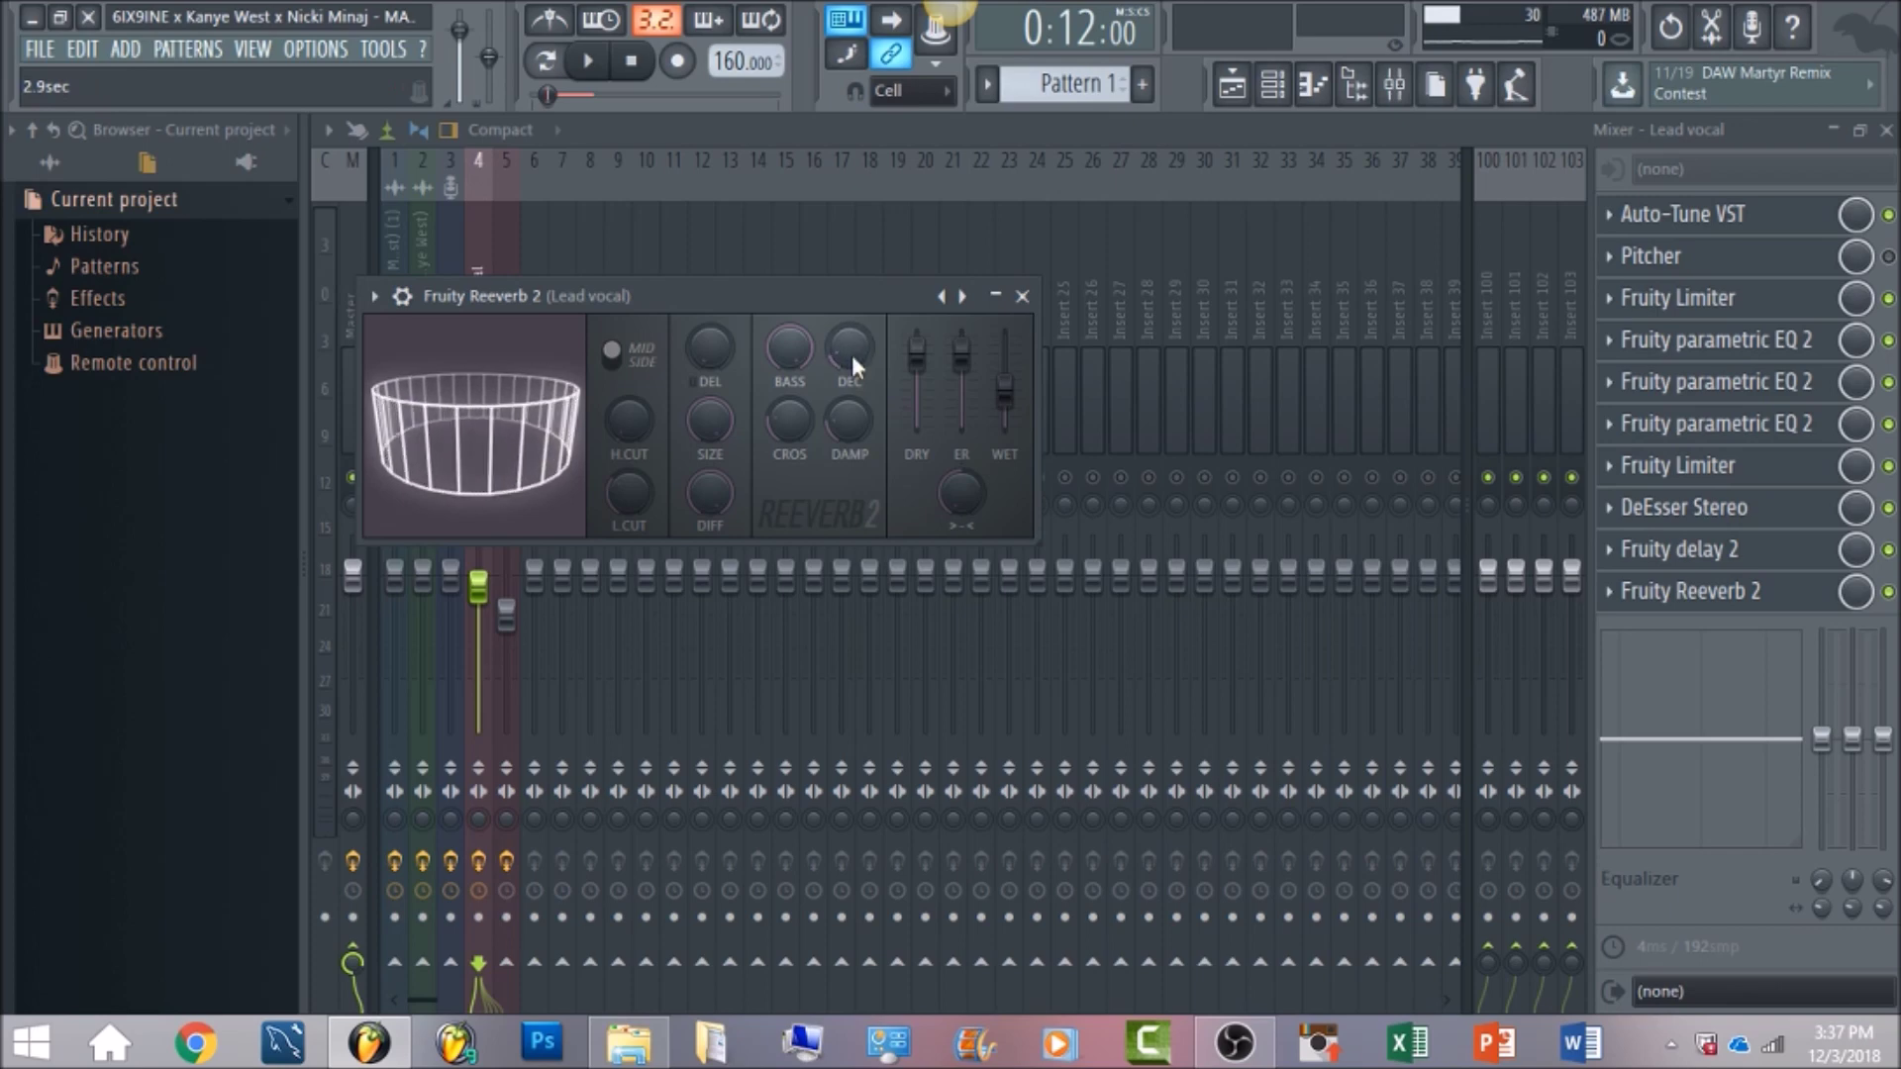
pyautogui.moveTo(644, 430); pyautogui.dragTo(632, 499)
pyautogui.moveTo(956, 489); pyautogui.dragTo(953, 490)
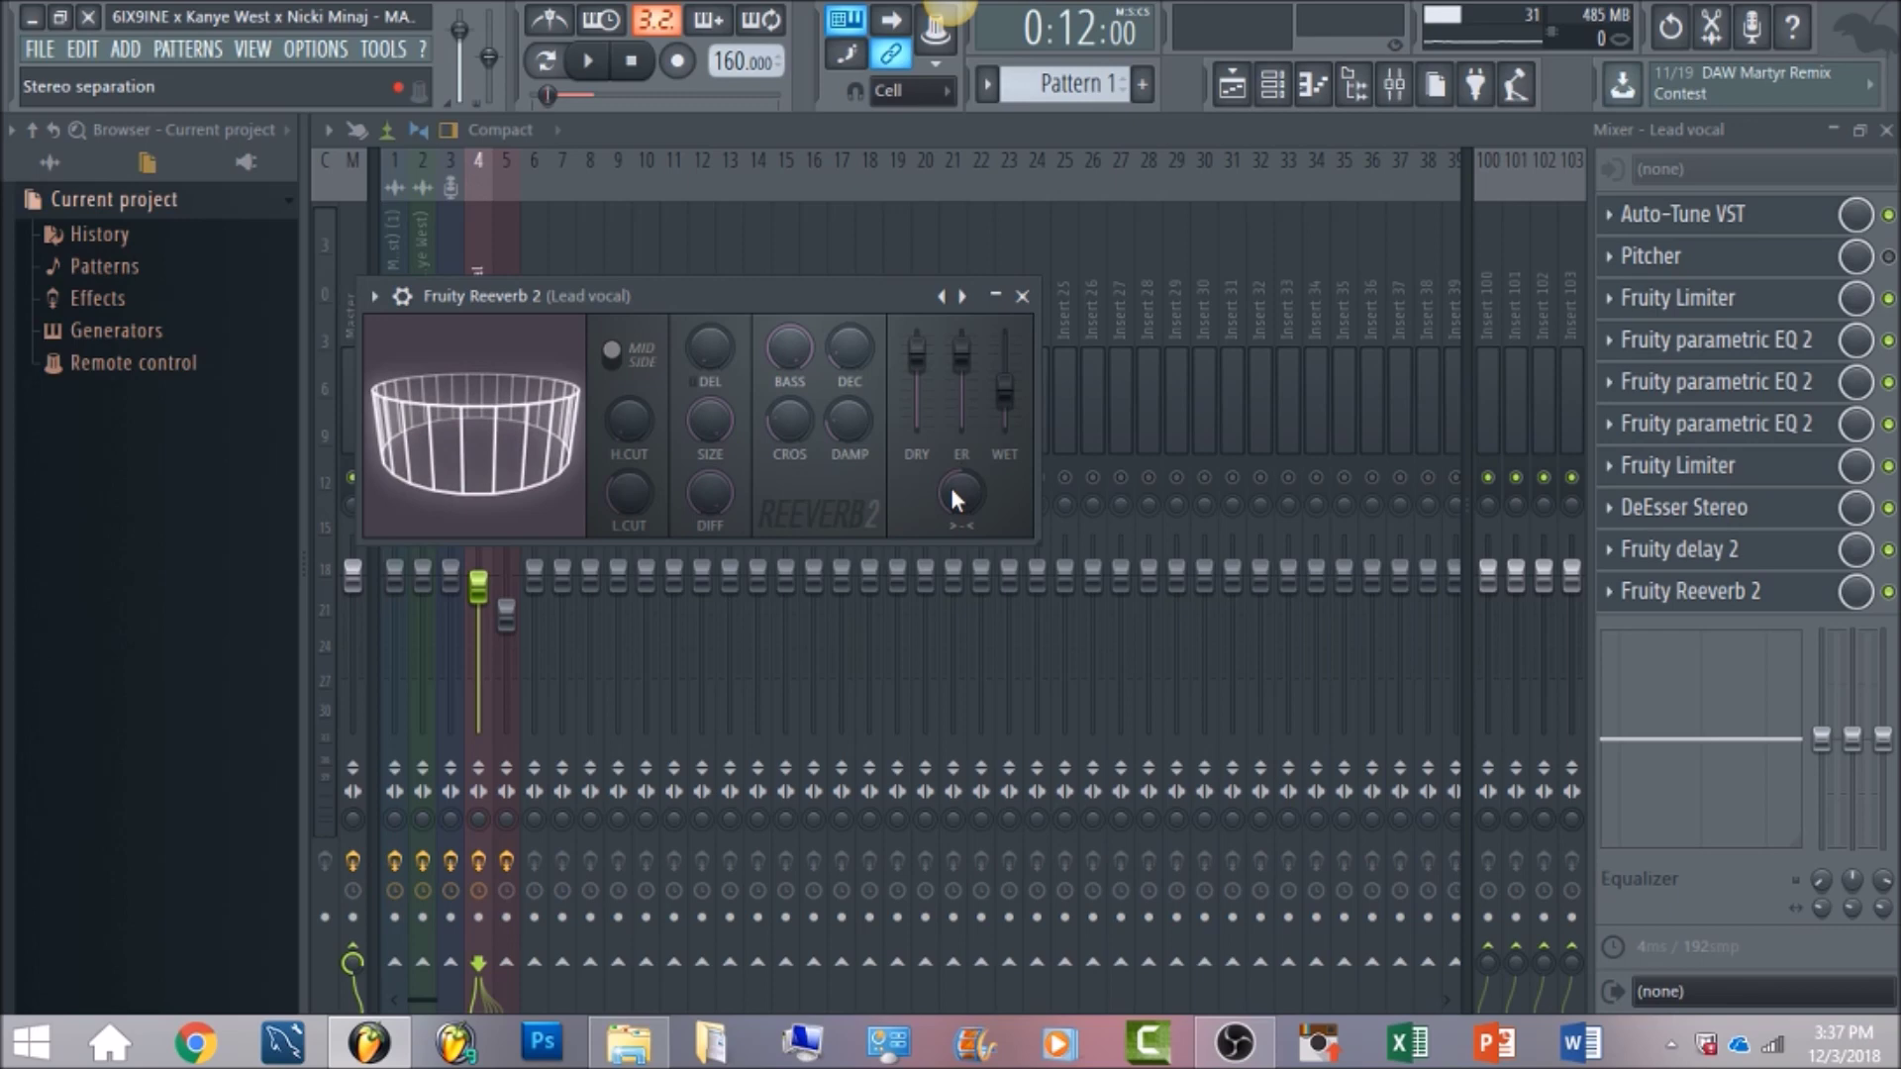
# Play back the Lead vocal twice through the complete effect chain with the reverb active
pyautogui.click(593, 62)
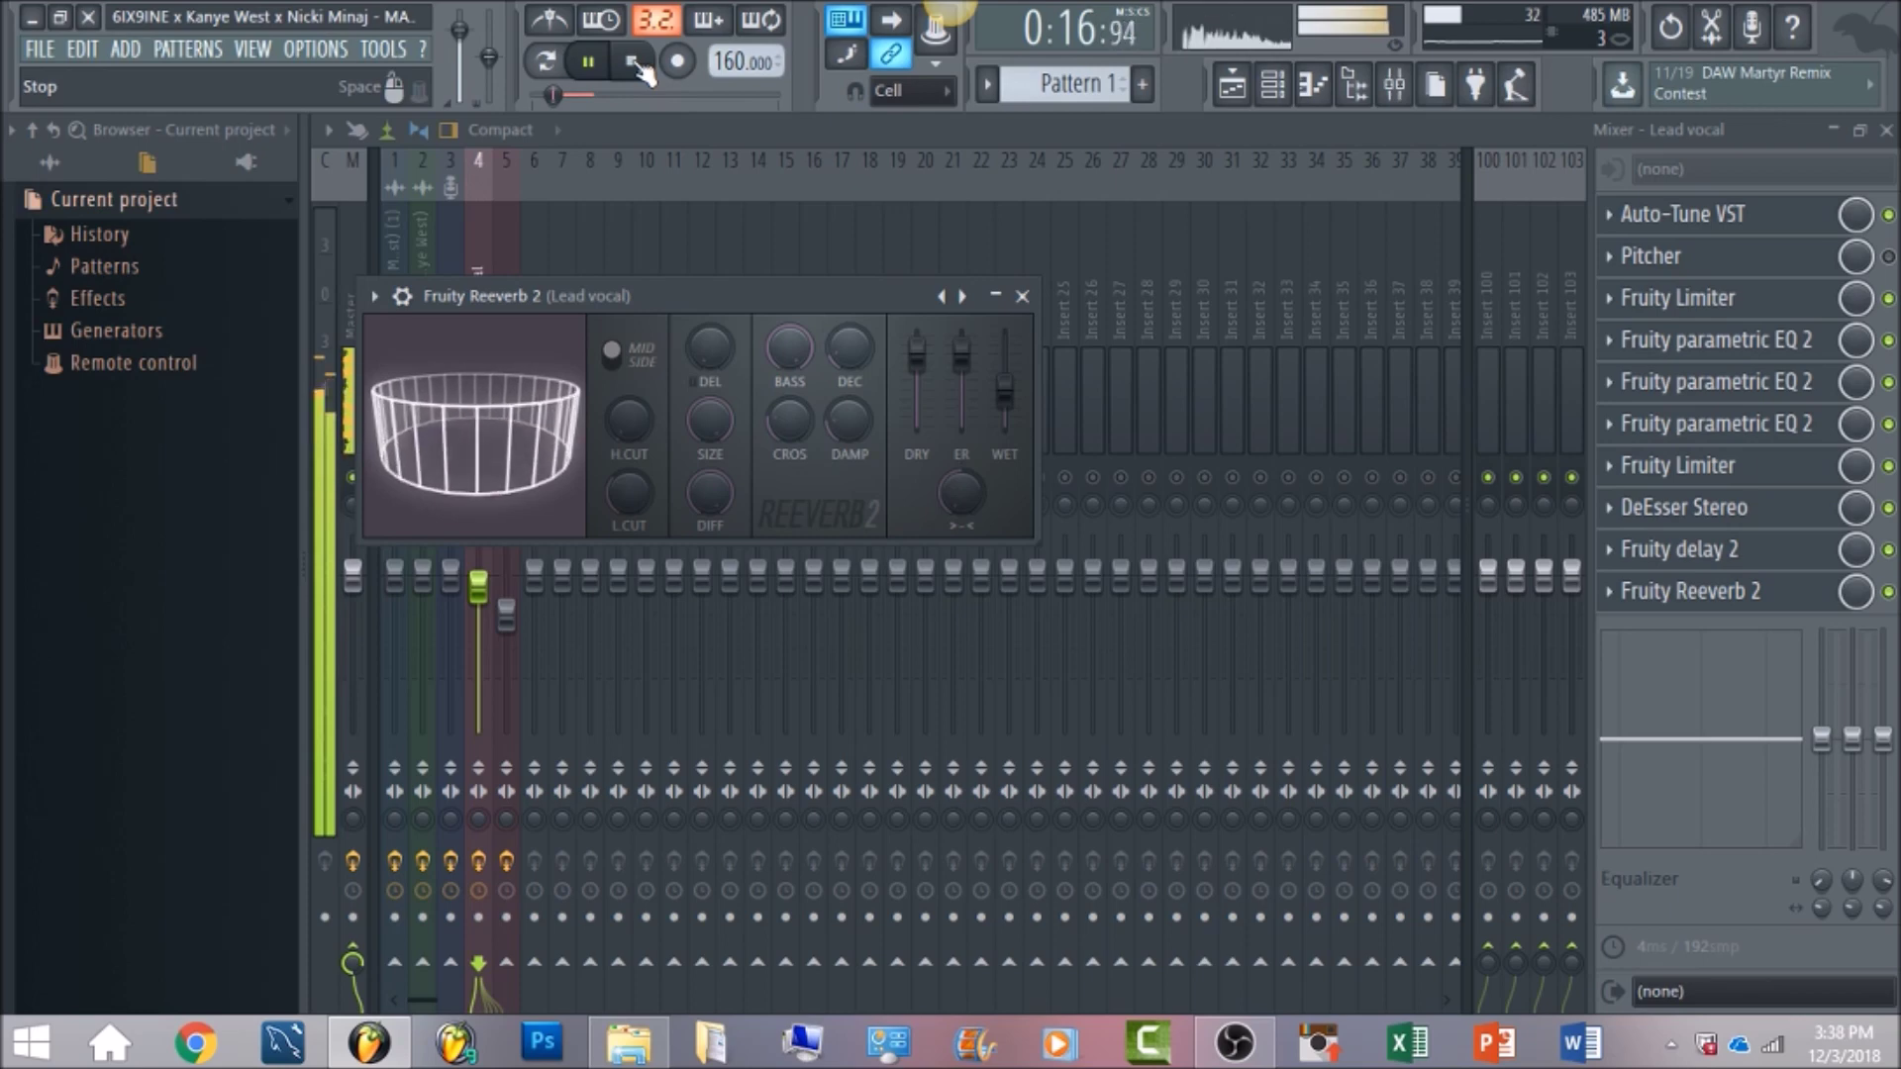
pyautogui.click(634, 62)
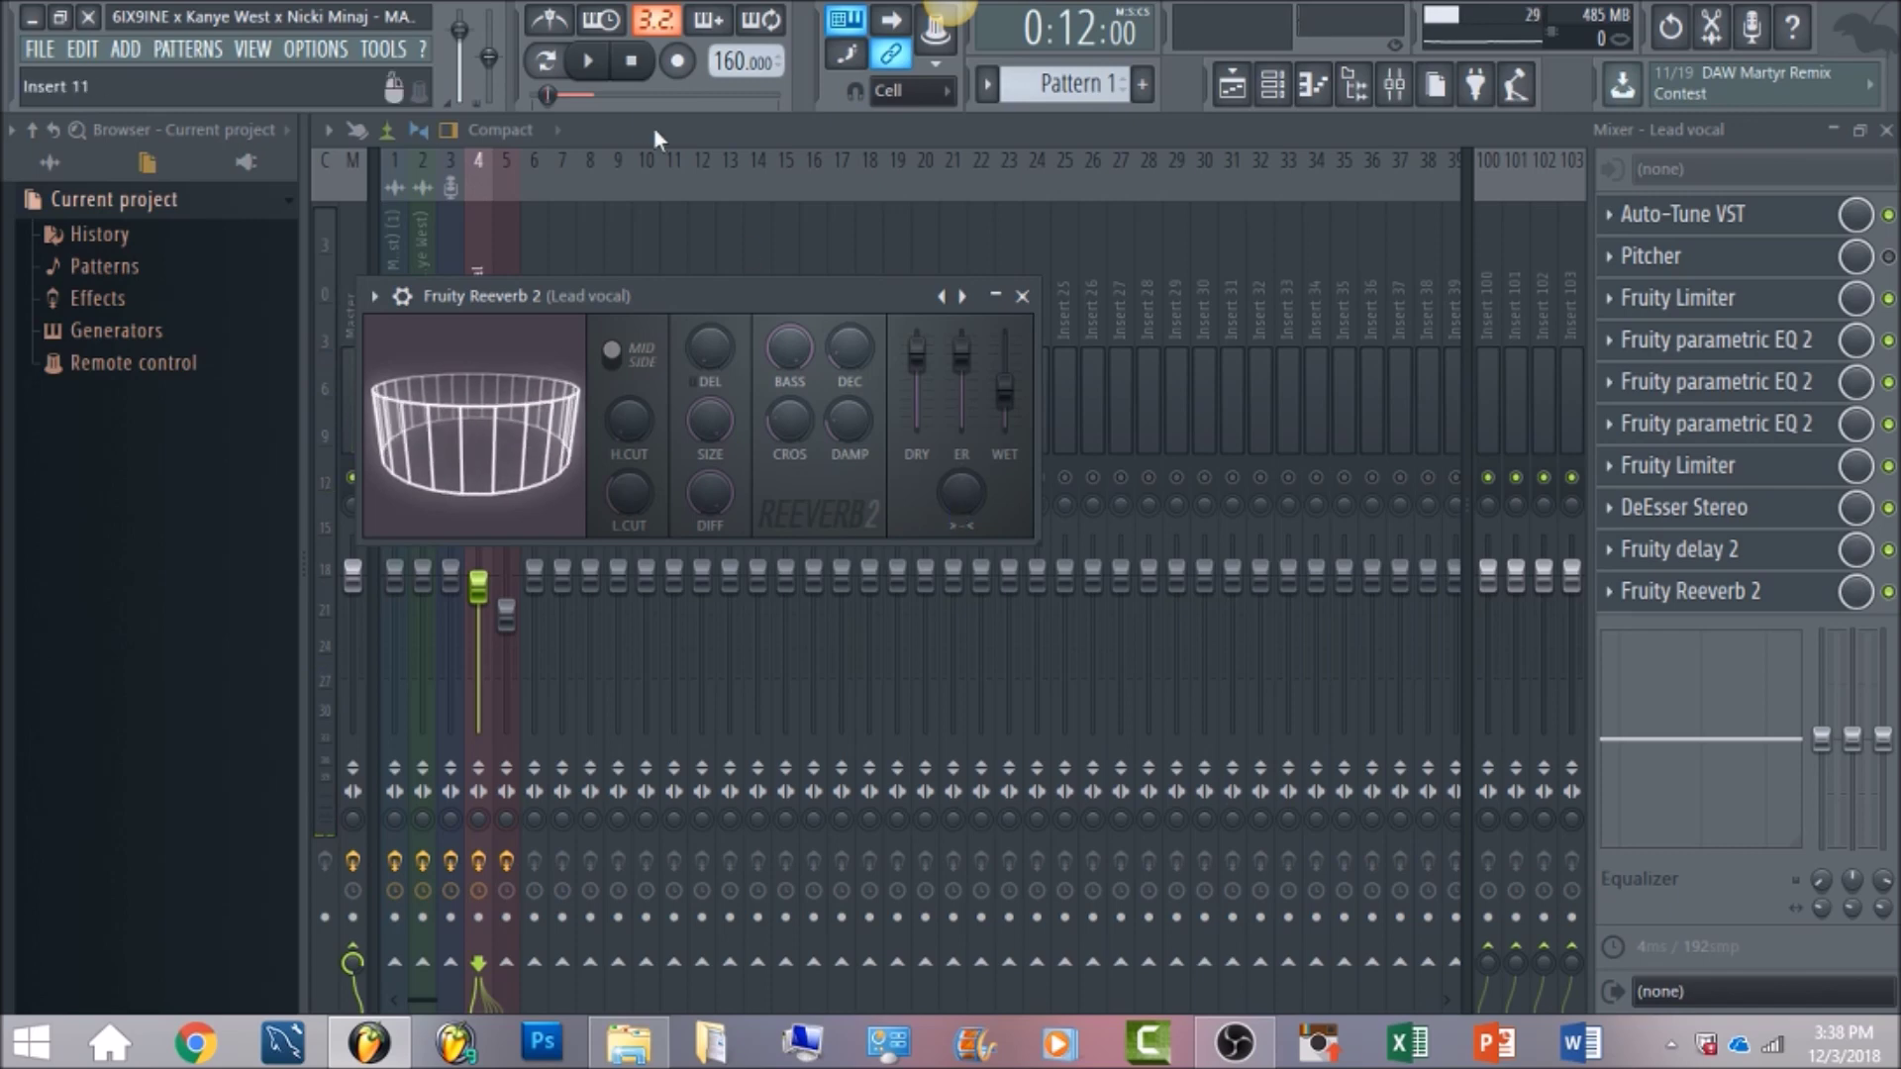
pyautogui.click(590, 65)
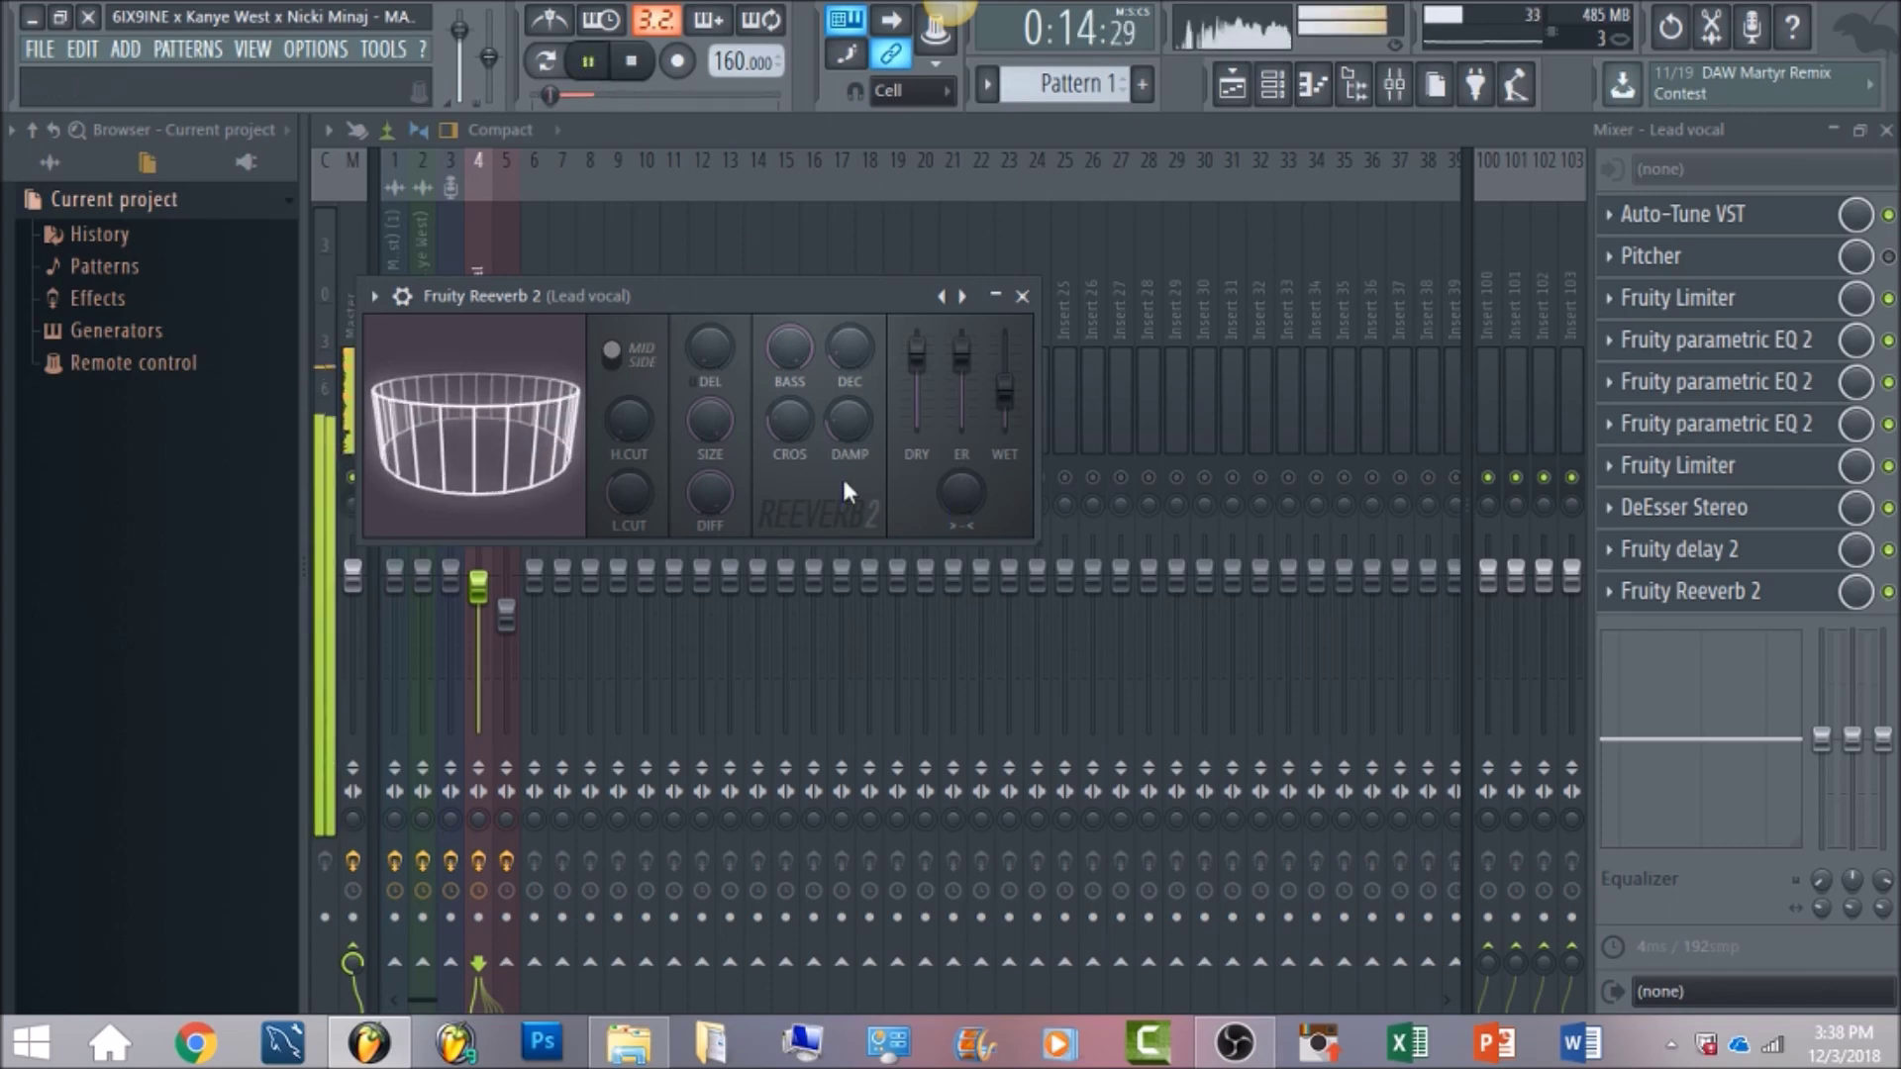
pyautogui.click(646, 80)
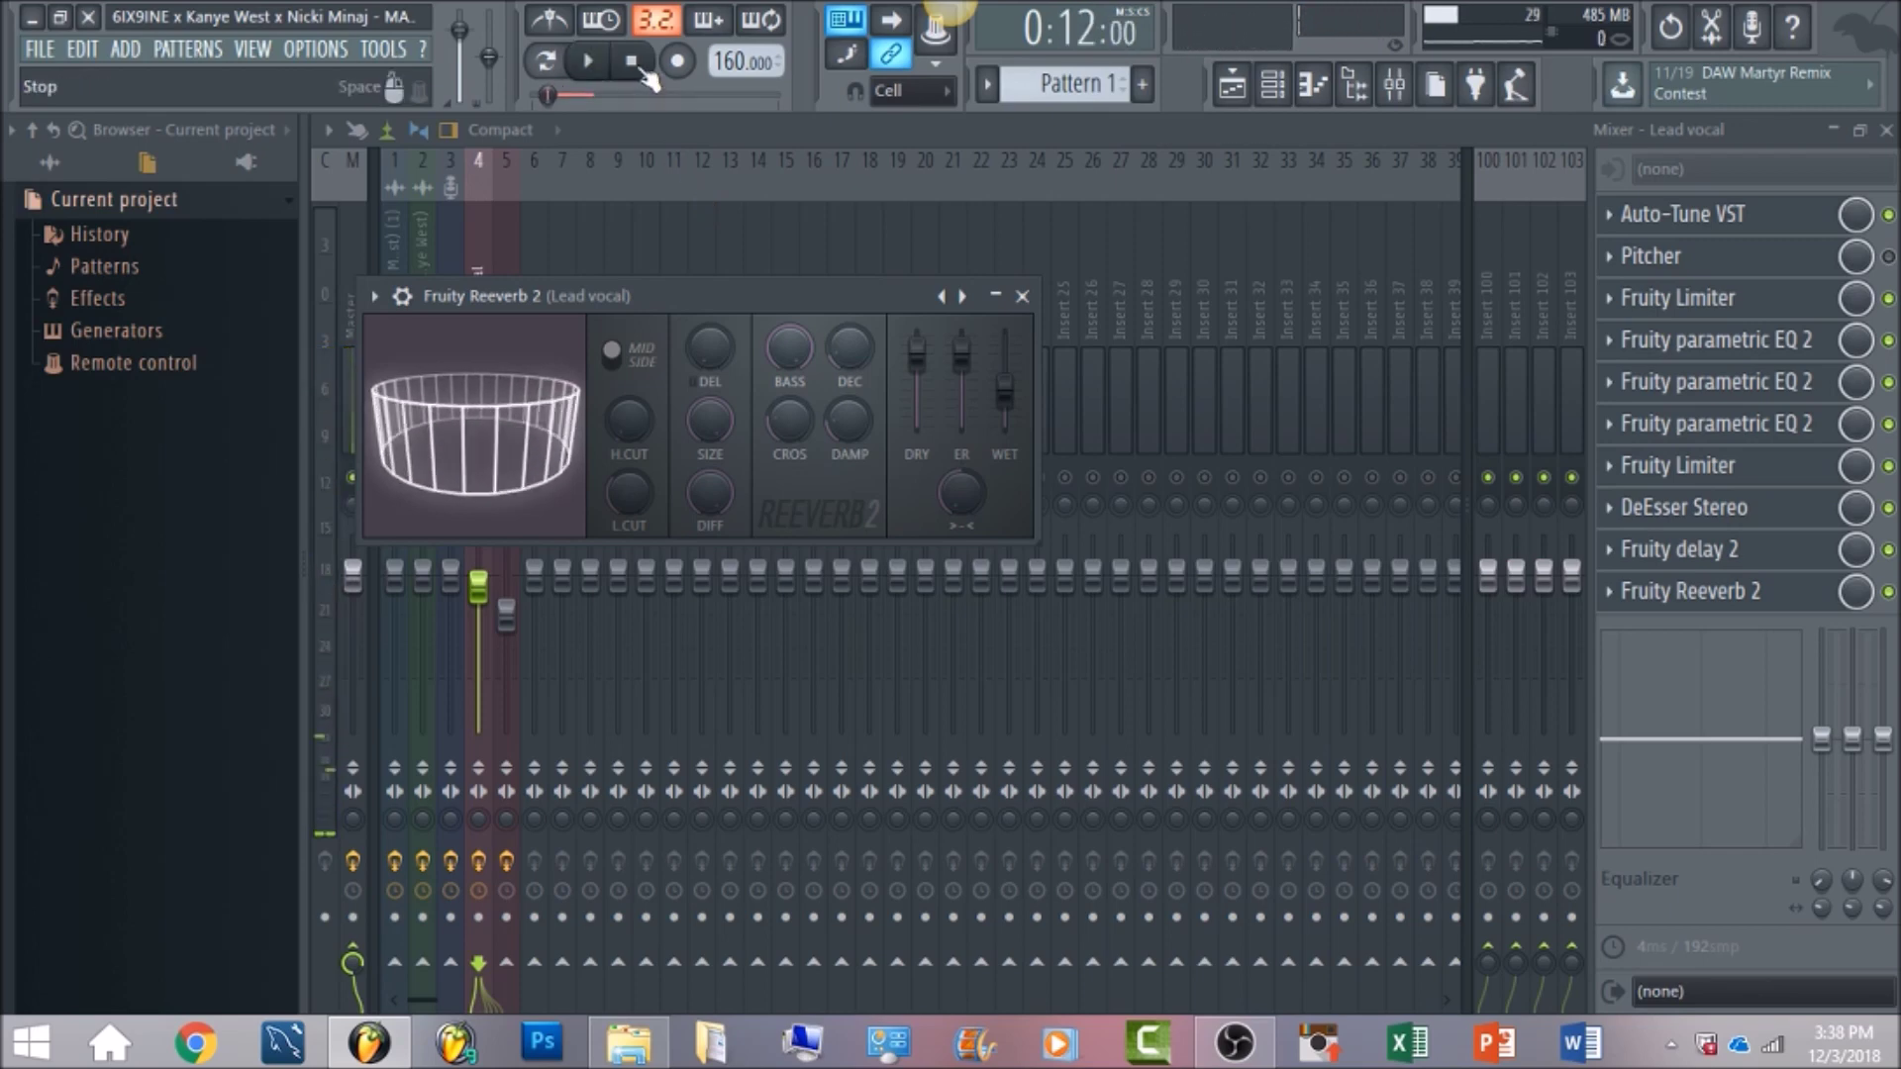
# Compare the effect chains of the Lead vocal and Adlib tracks and look up the Lead vocal's mixer track state options
pyautogui.click(487, 223)
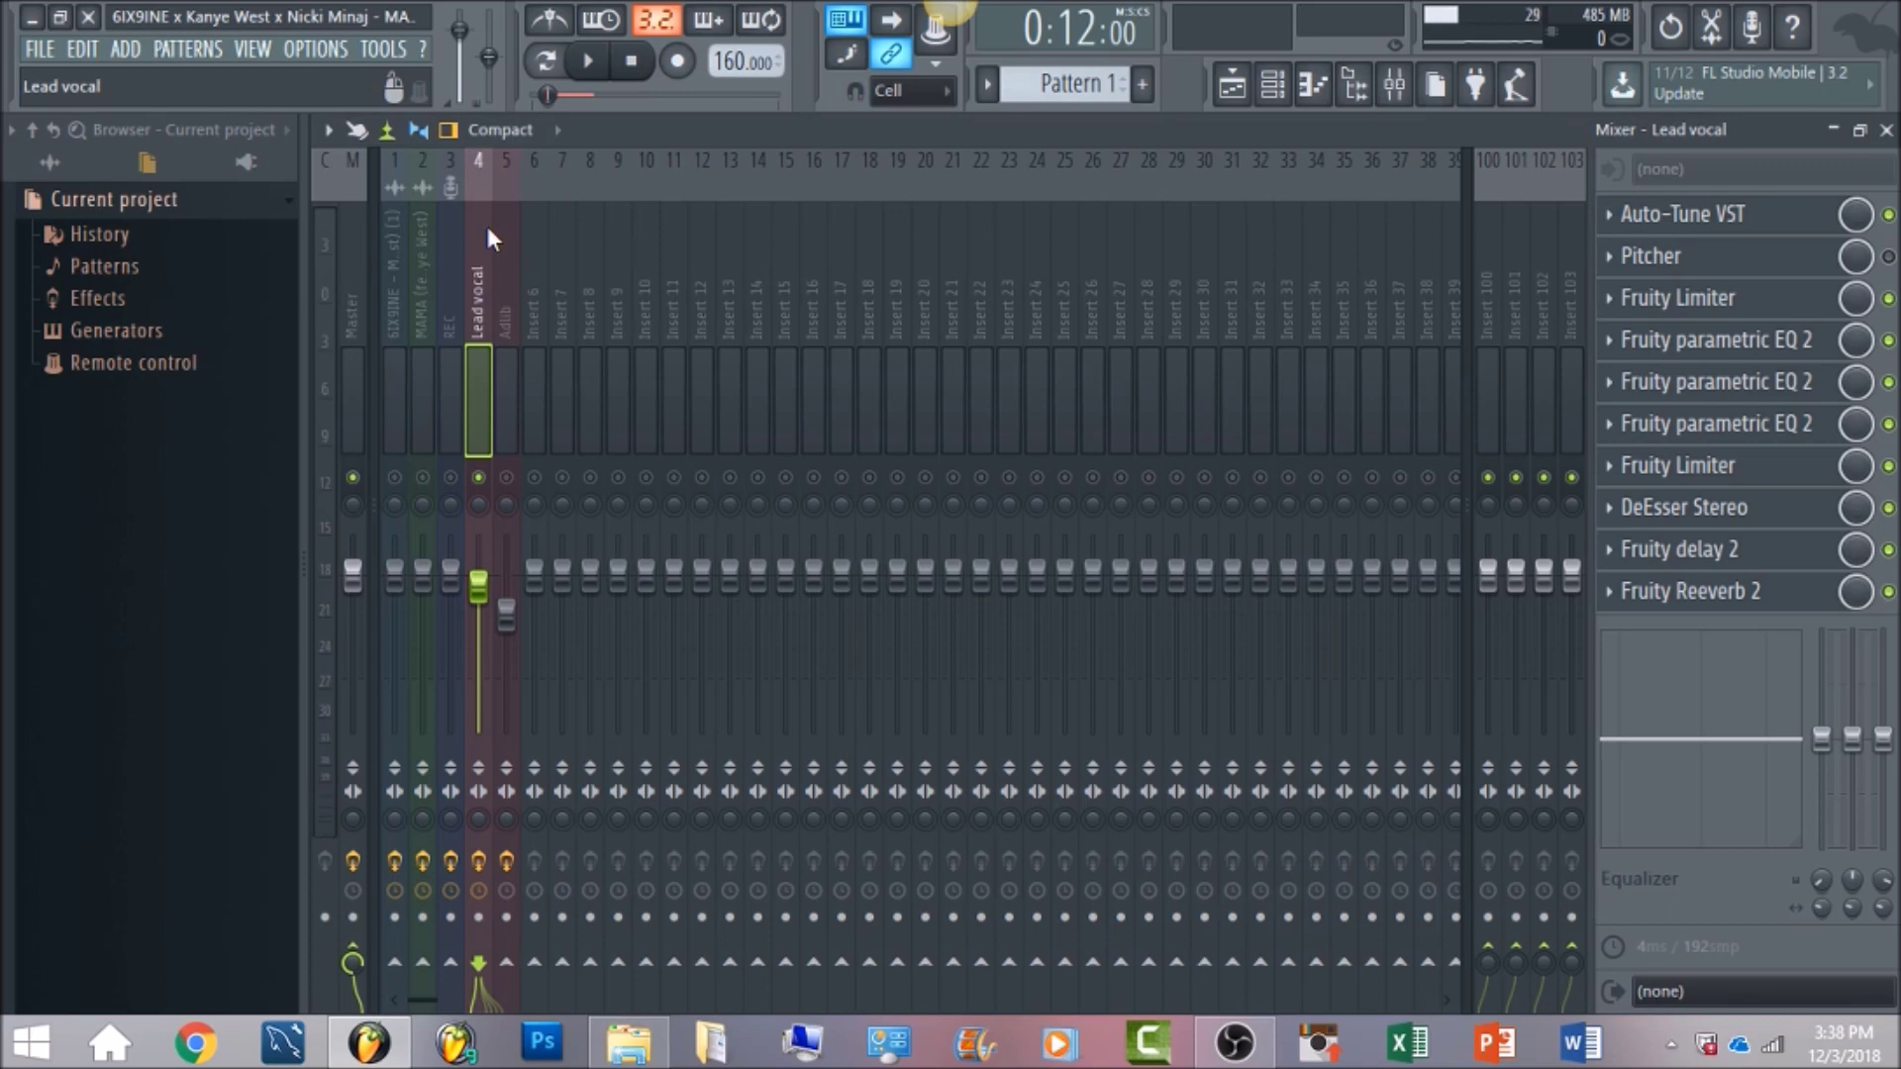
pyautogui.click(508, 278)
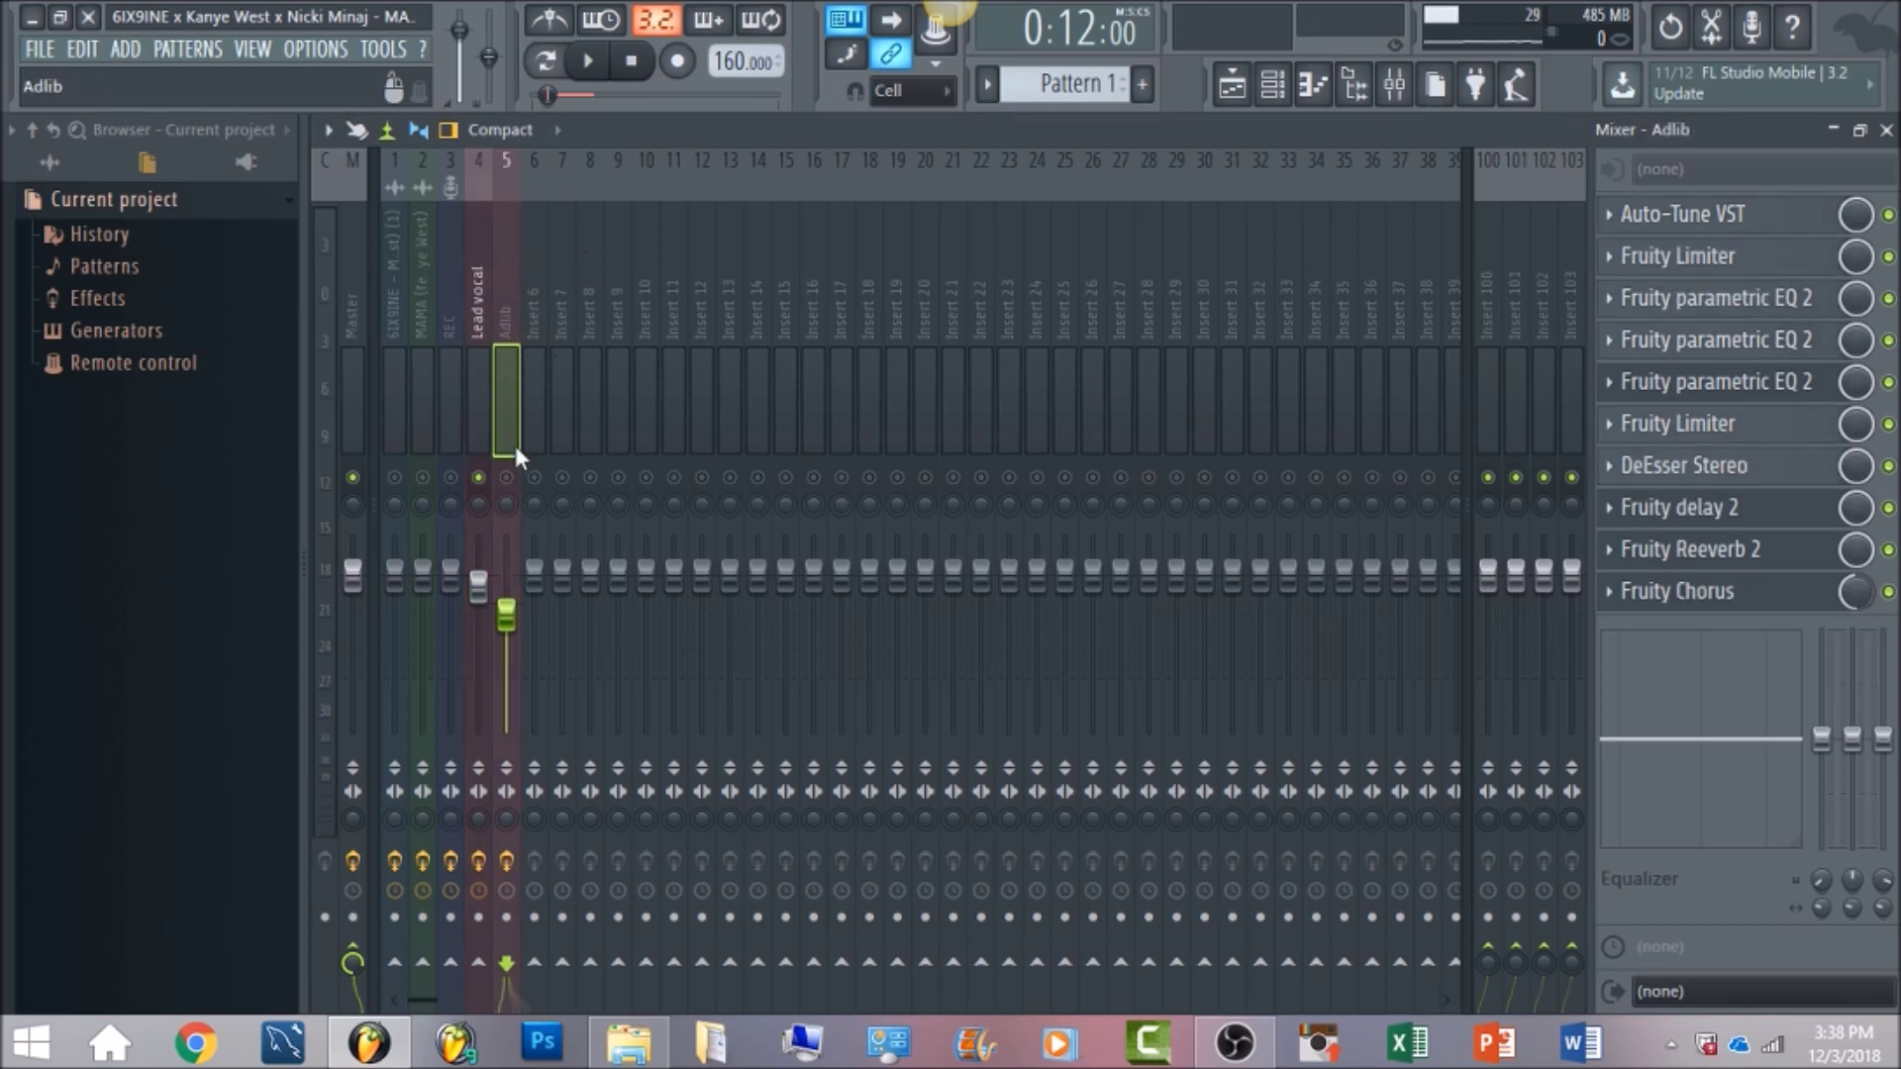
pyautogui.click(473, 275)
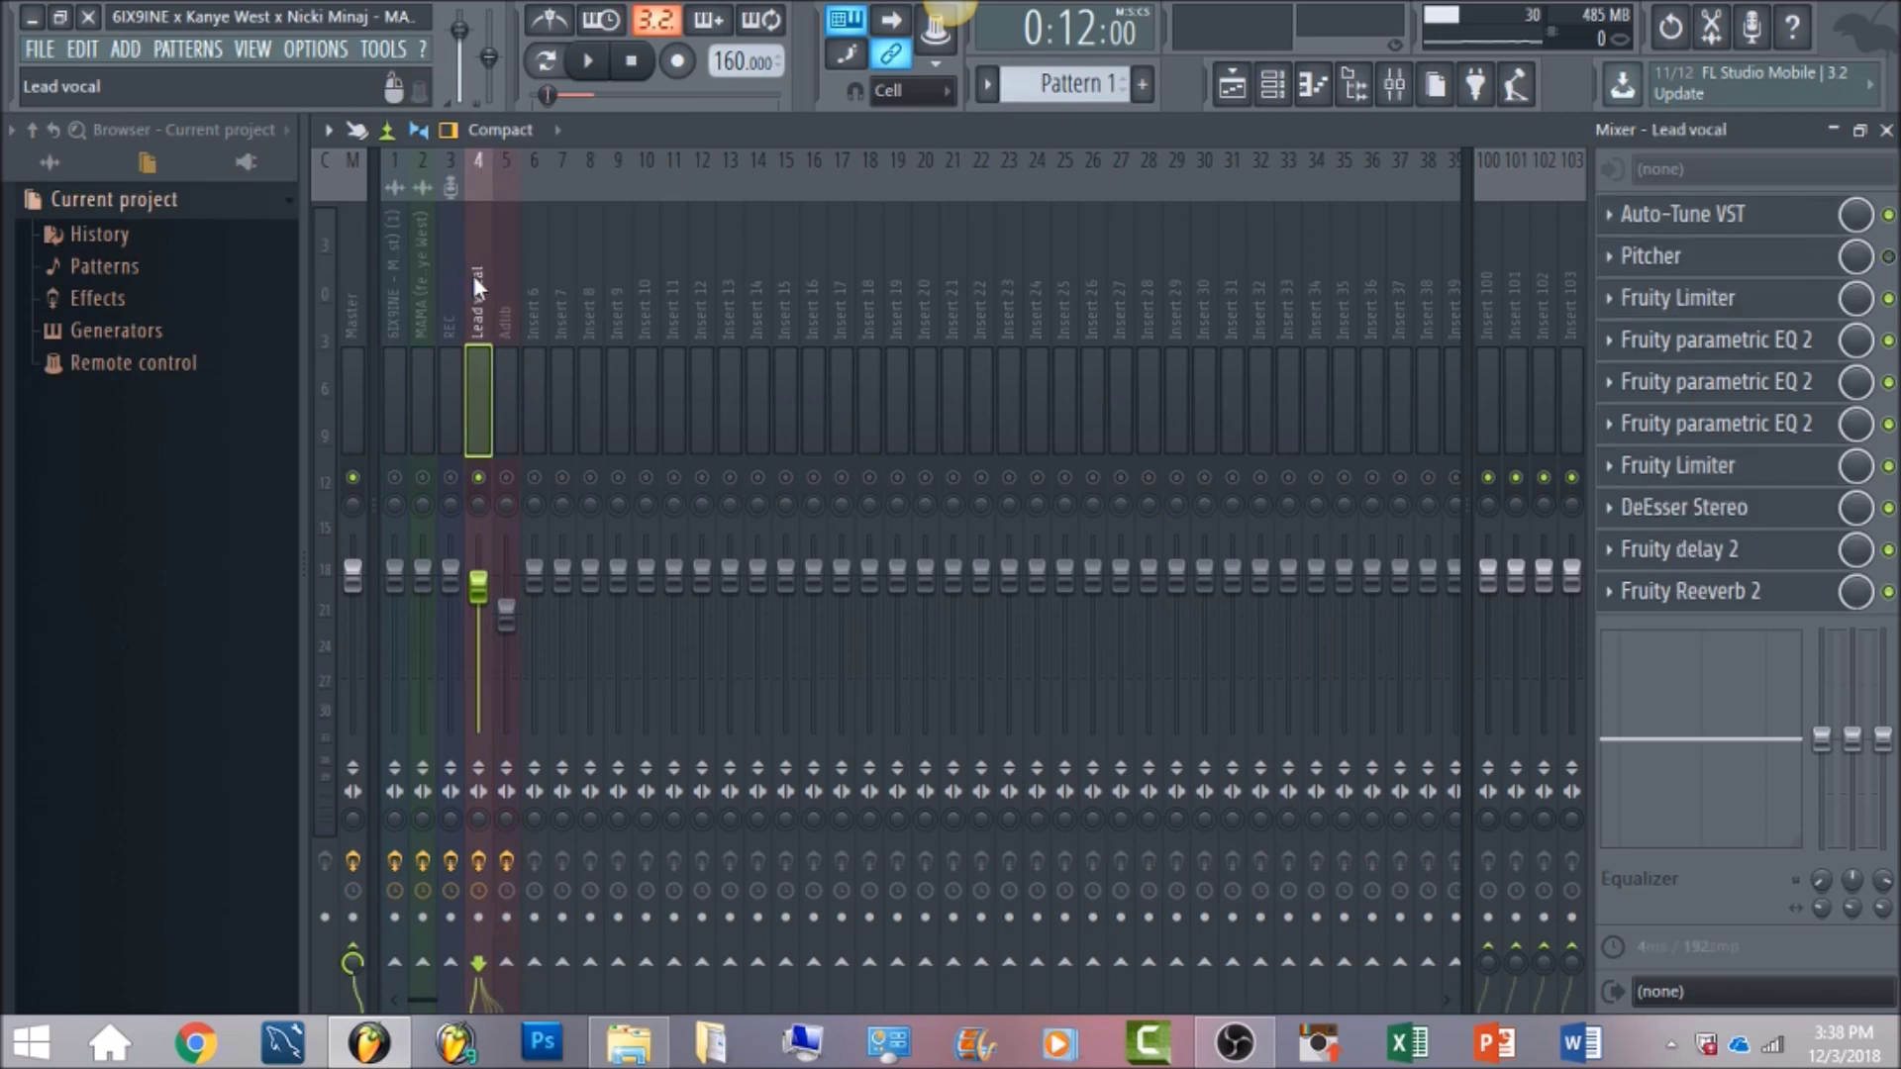
pyautogui.rightClick(473, 275)
pyautogui.moveTo(578, 281)
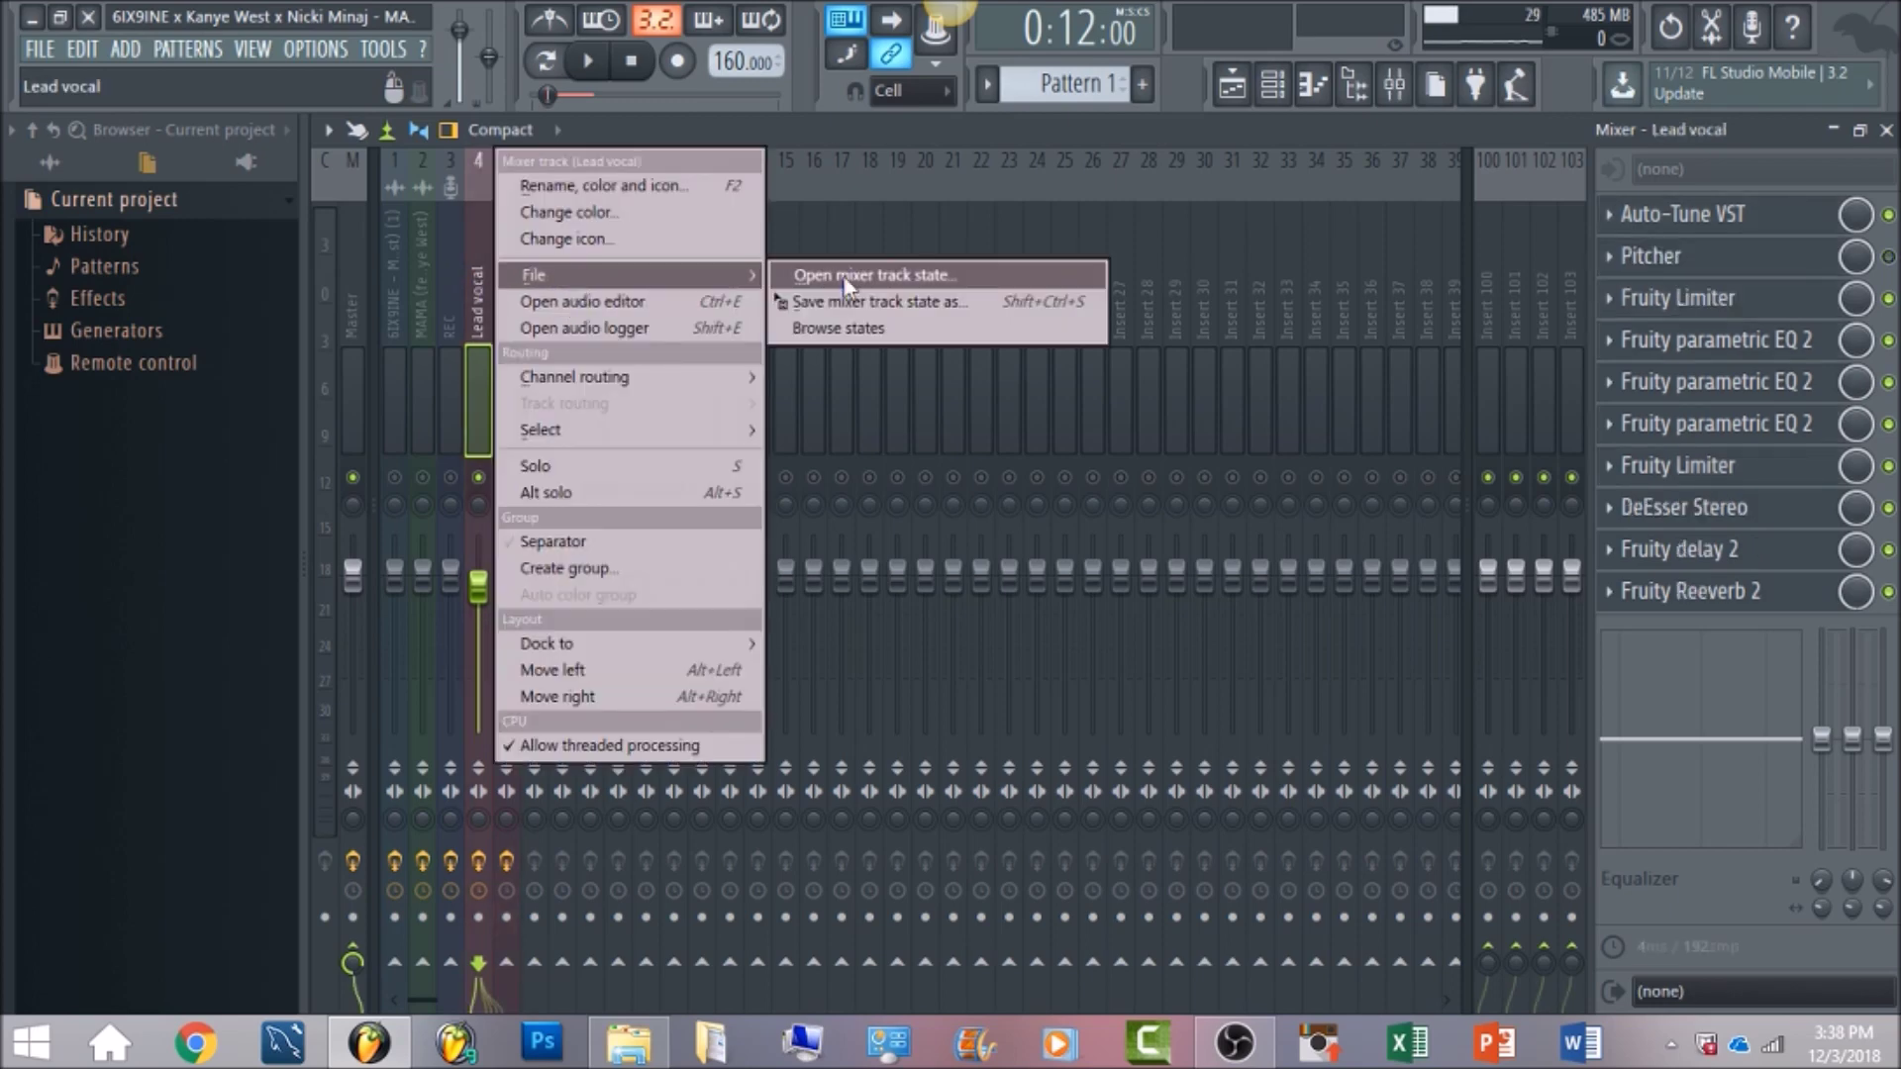
pyautogui.click(871, 301)
# Unmute the Adlib mixer track and inspect the settings of its Fruity Chorus
pyautogui.click(498, 289)
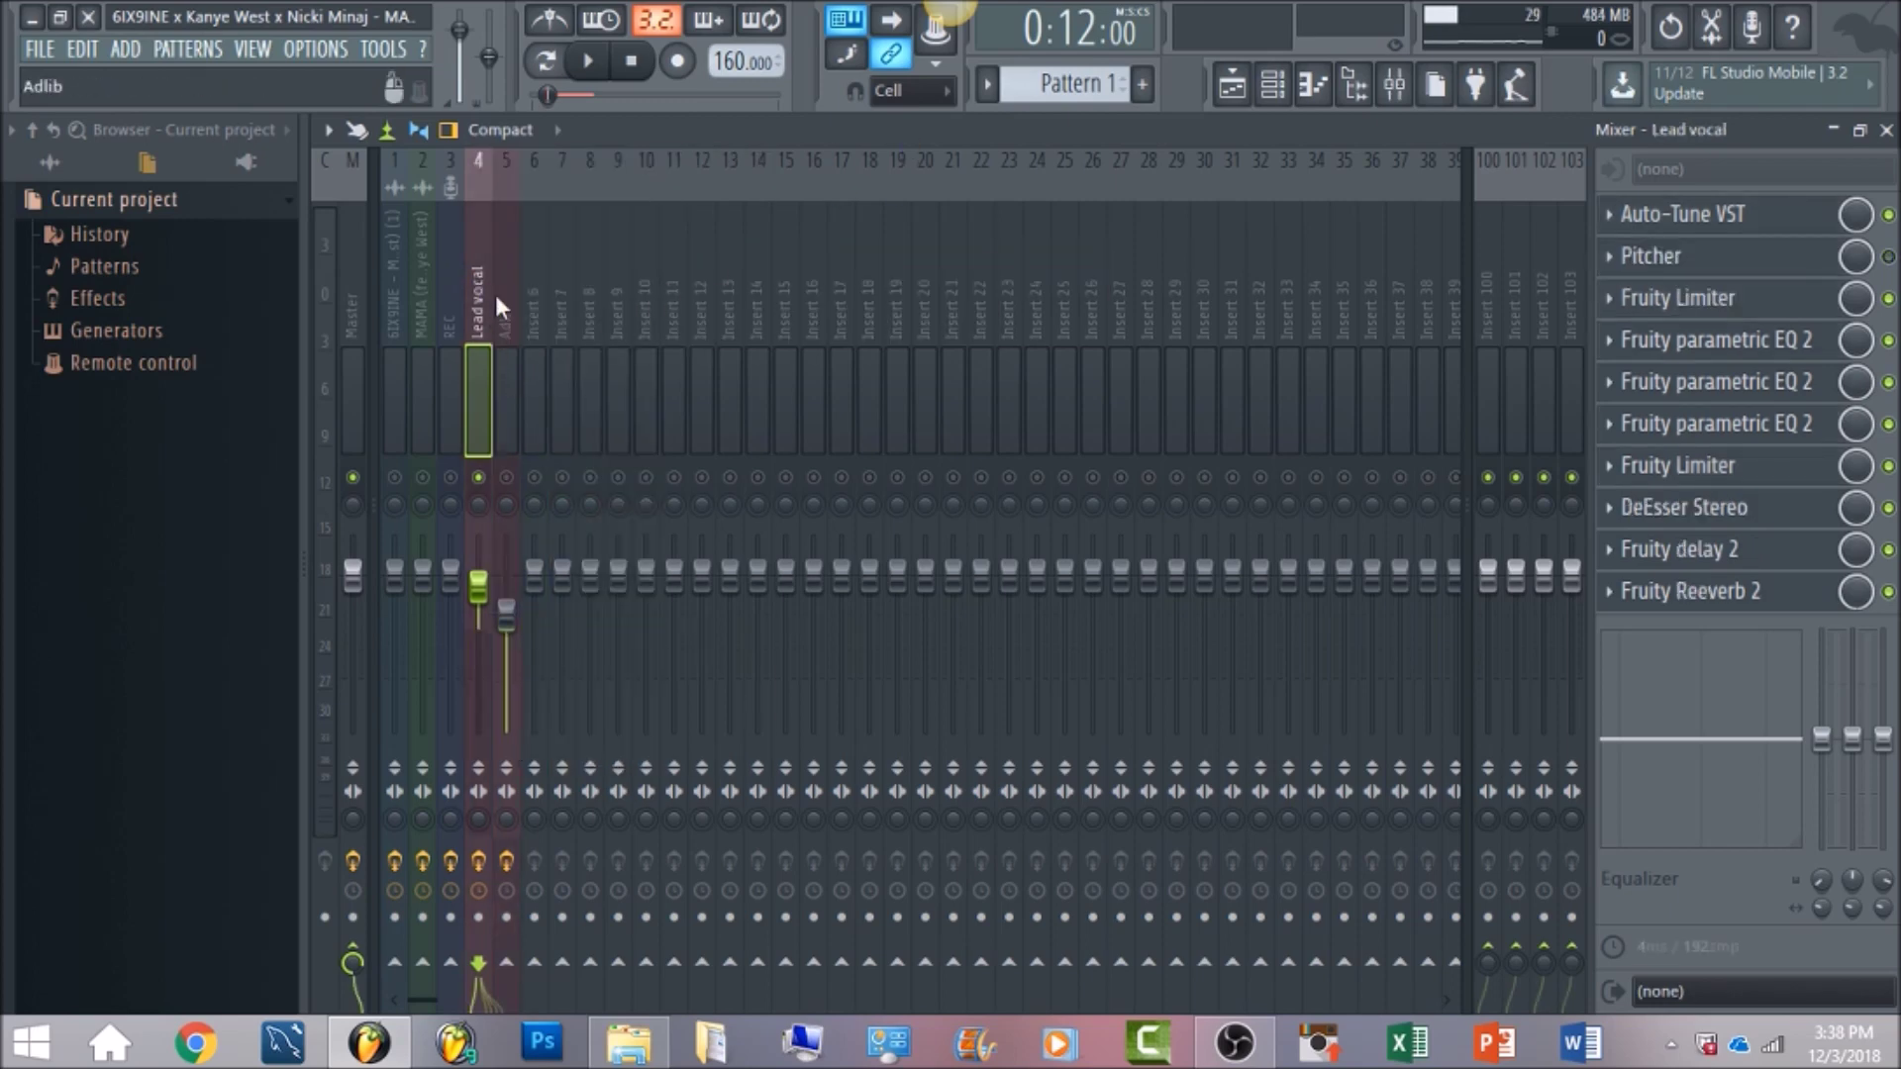
pyautogui.click(507, 478)
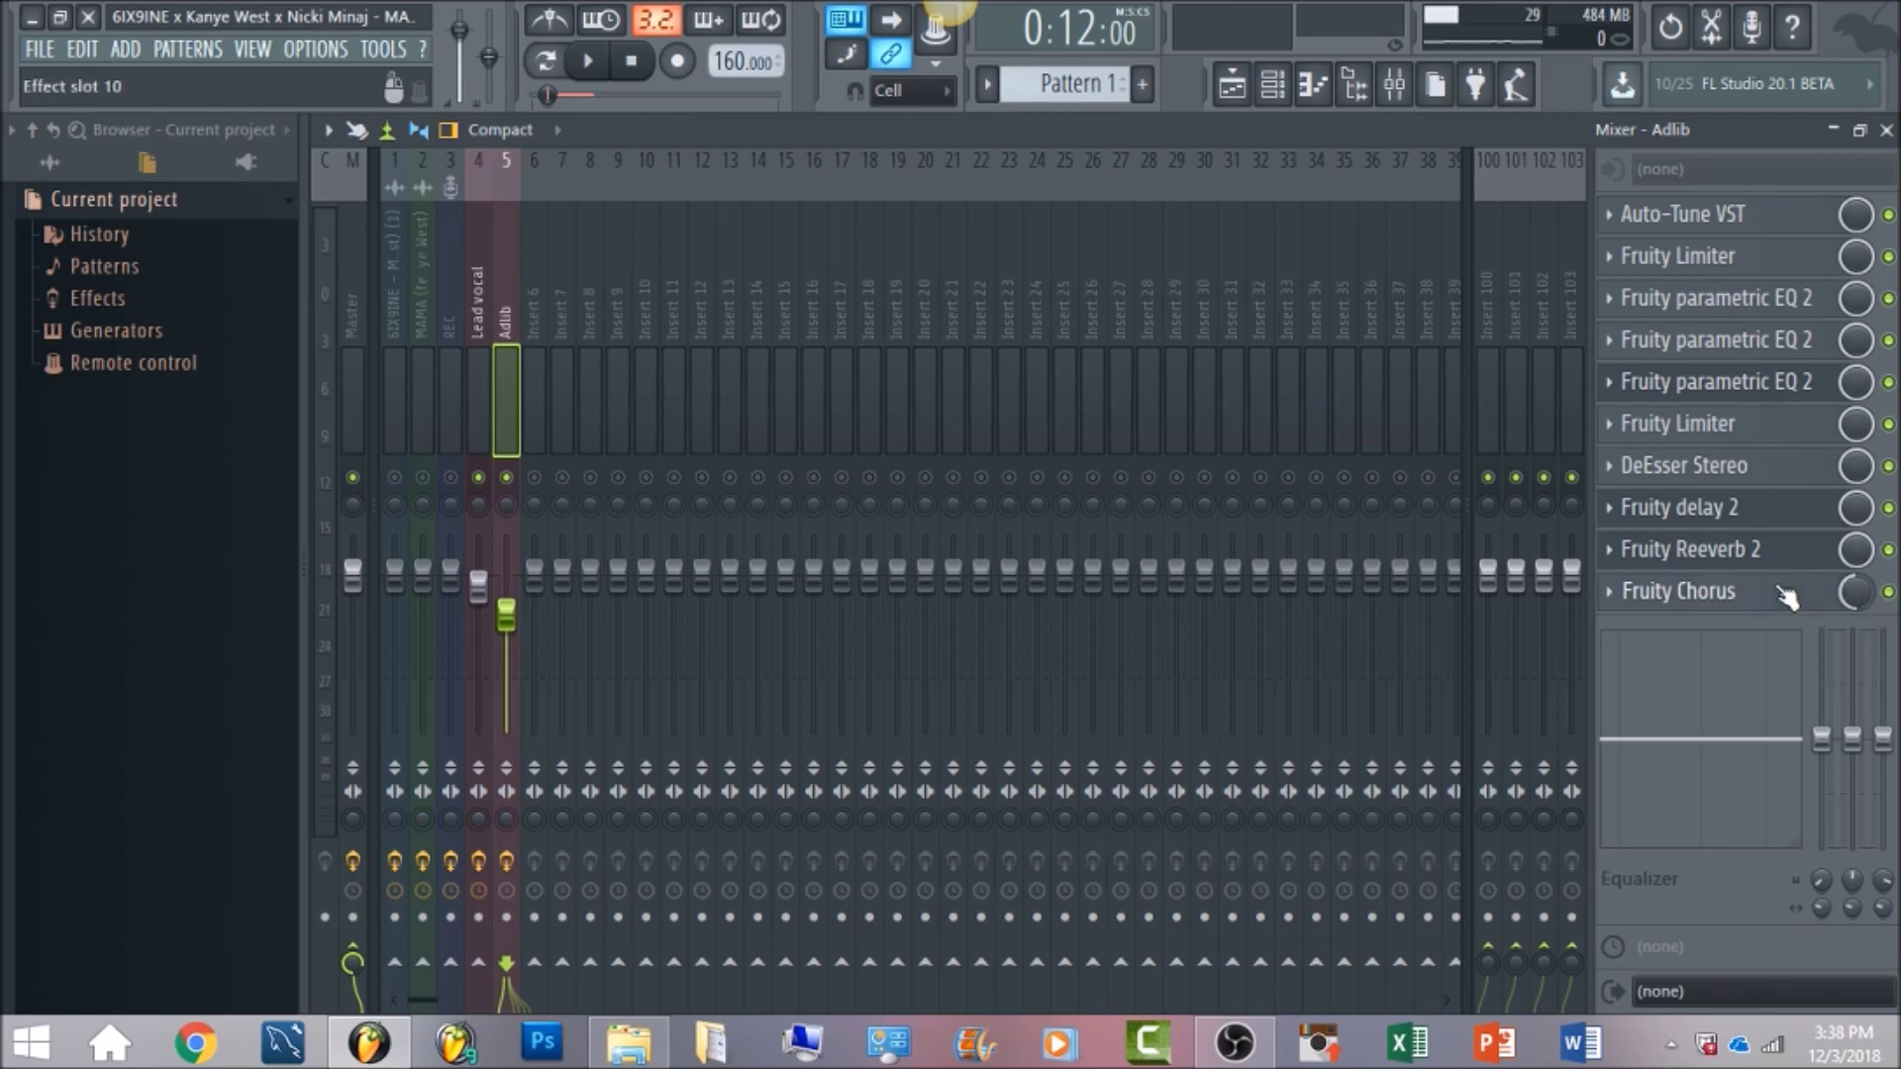
pyautogui.click(1787, 594)
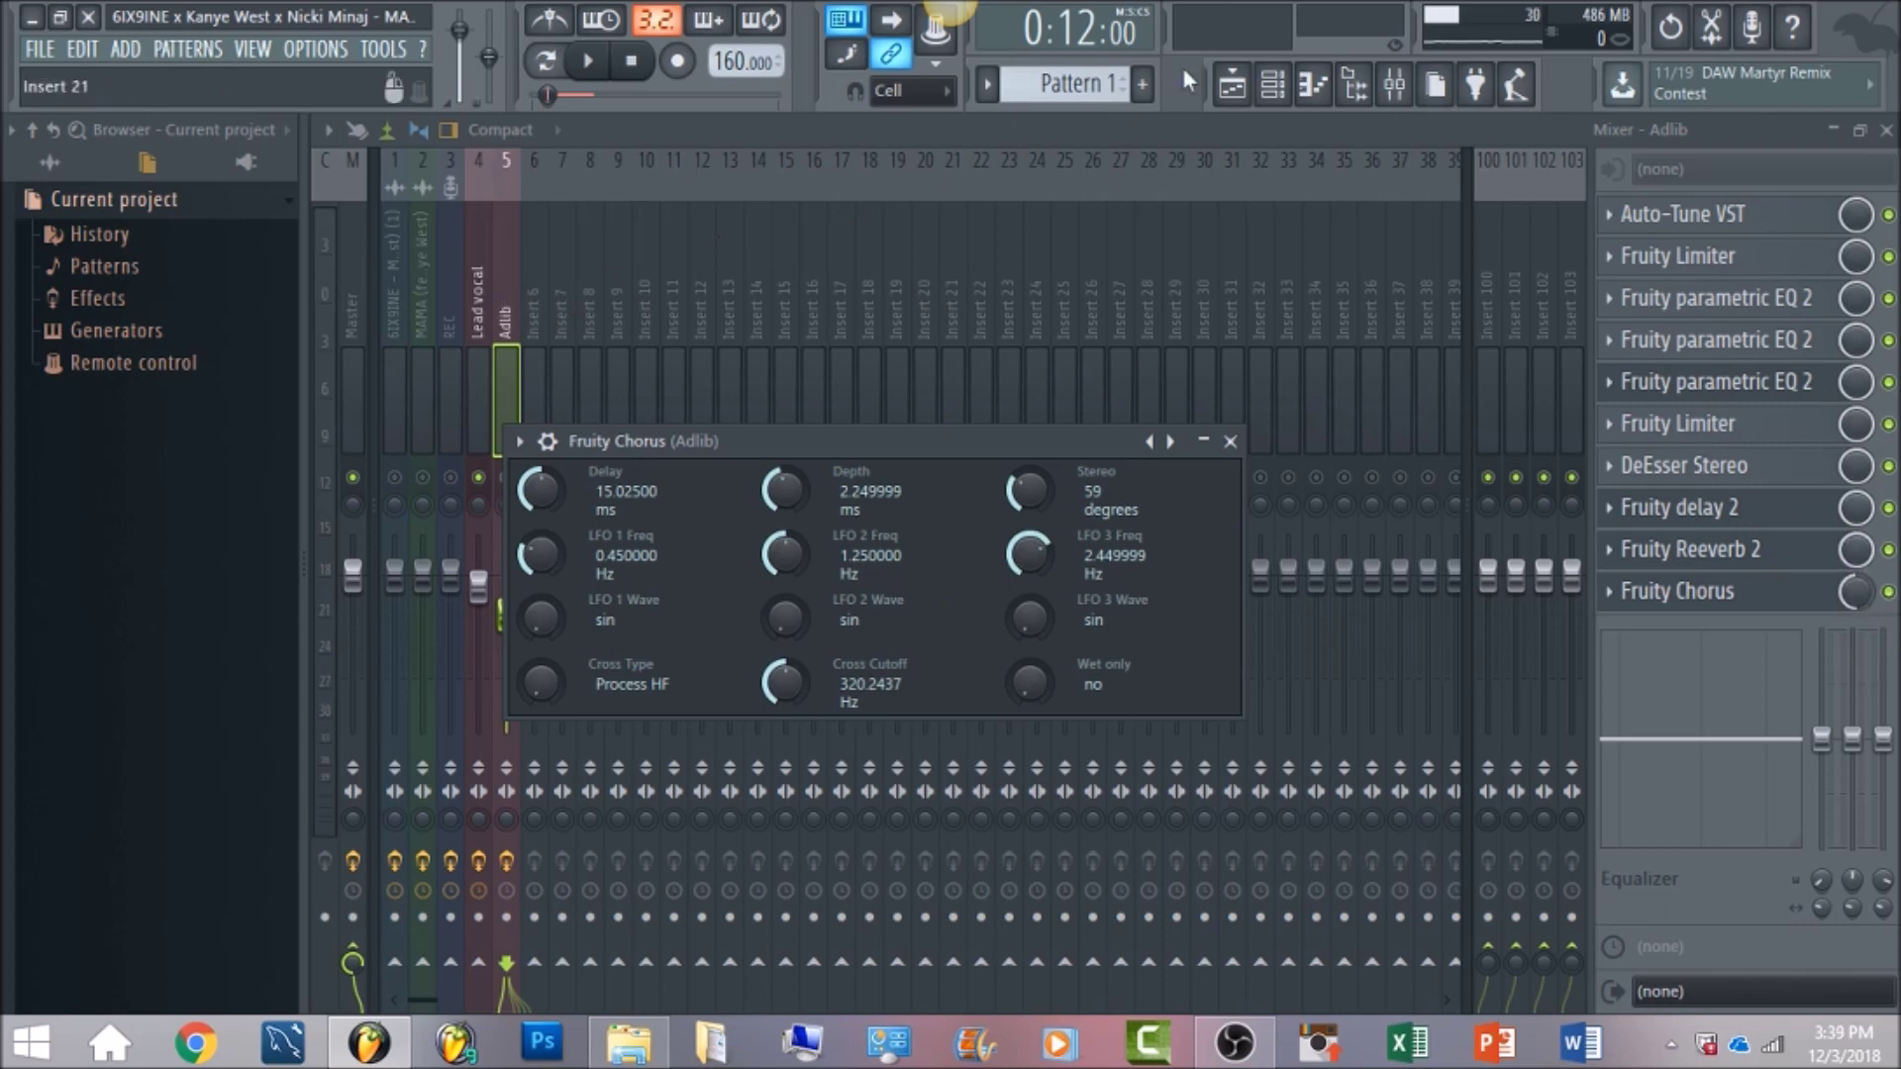
# Play back the playlist from just after bar 10 to audition the adlibs together with the lead vocal
pyautogui.click(1239, 97)
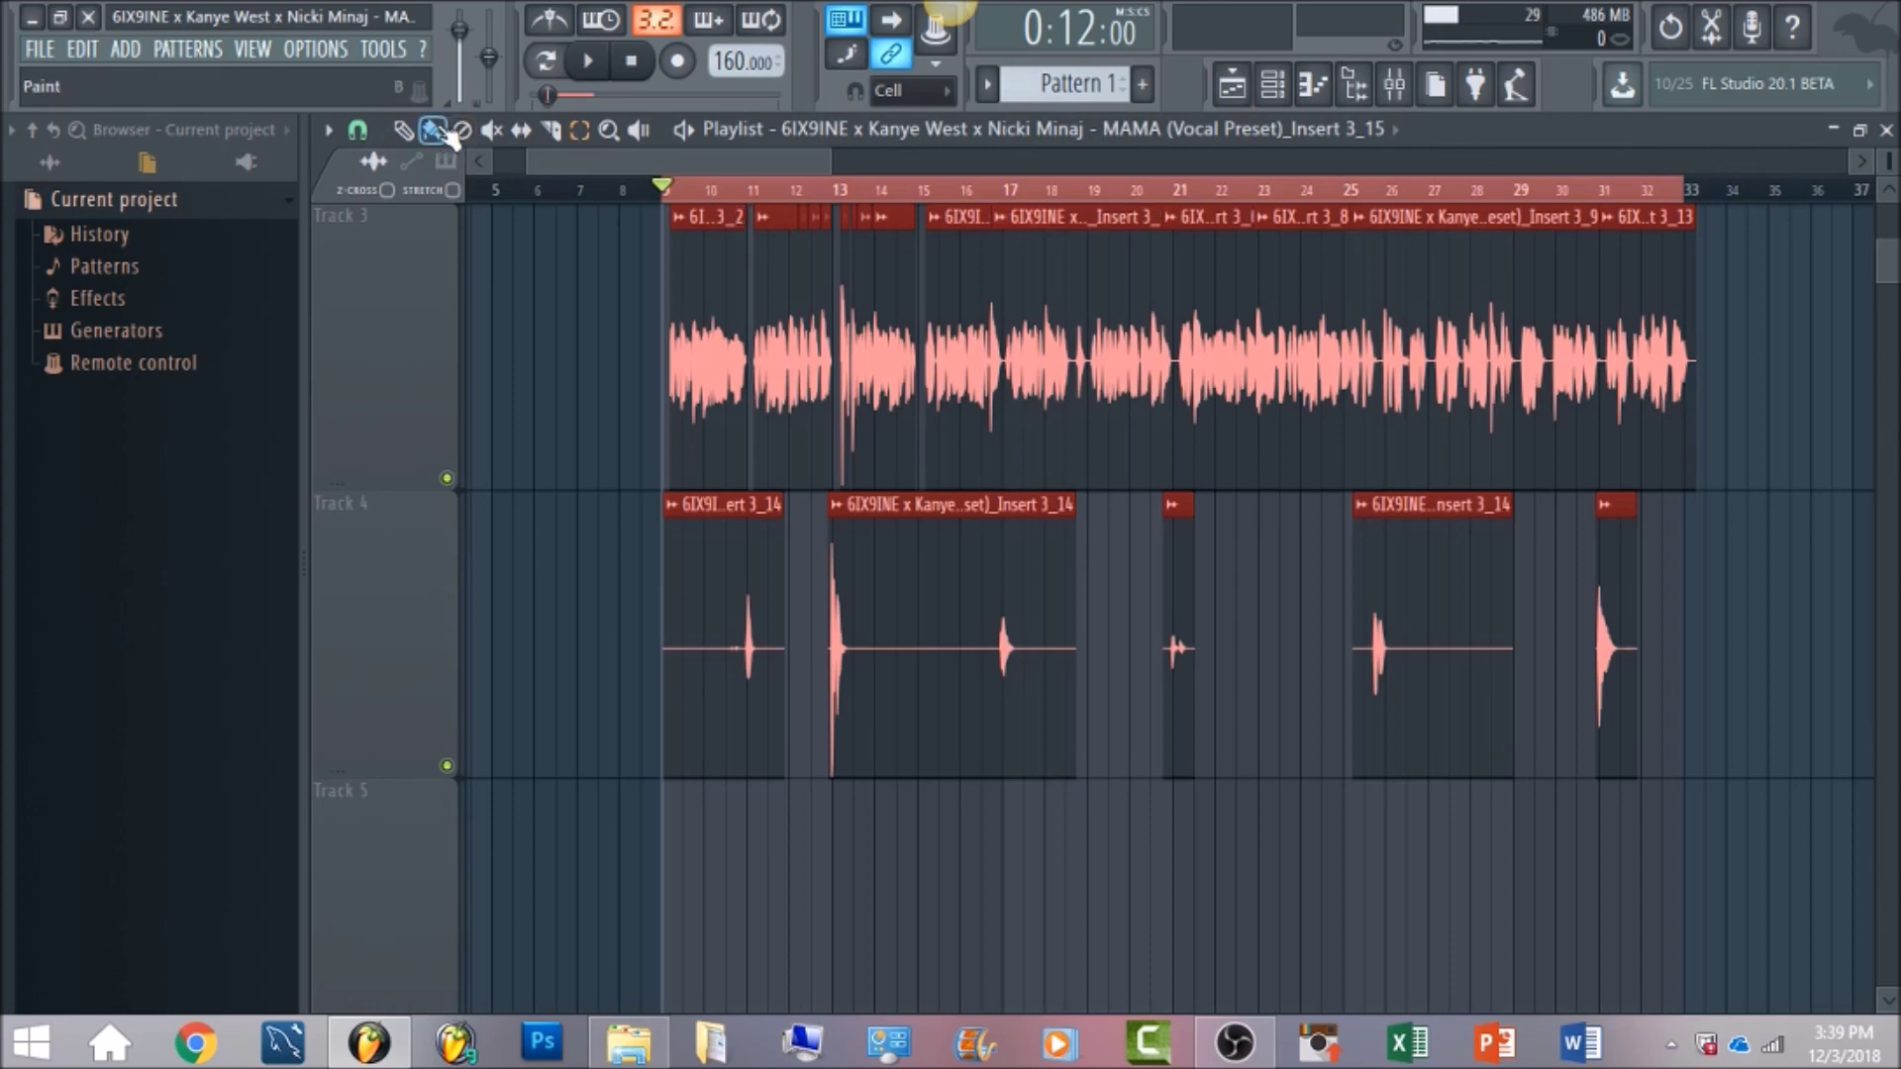
pyautogui.moveTo(745, 188); pyautogui.dragTo(722, 187)
pyautogui.click(588, 60)
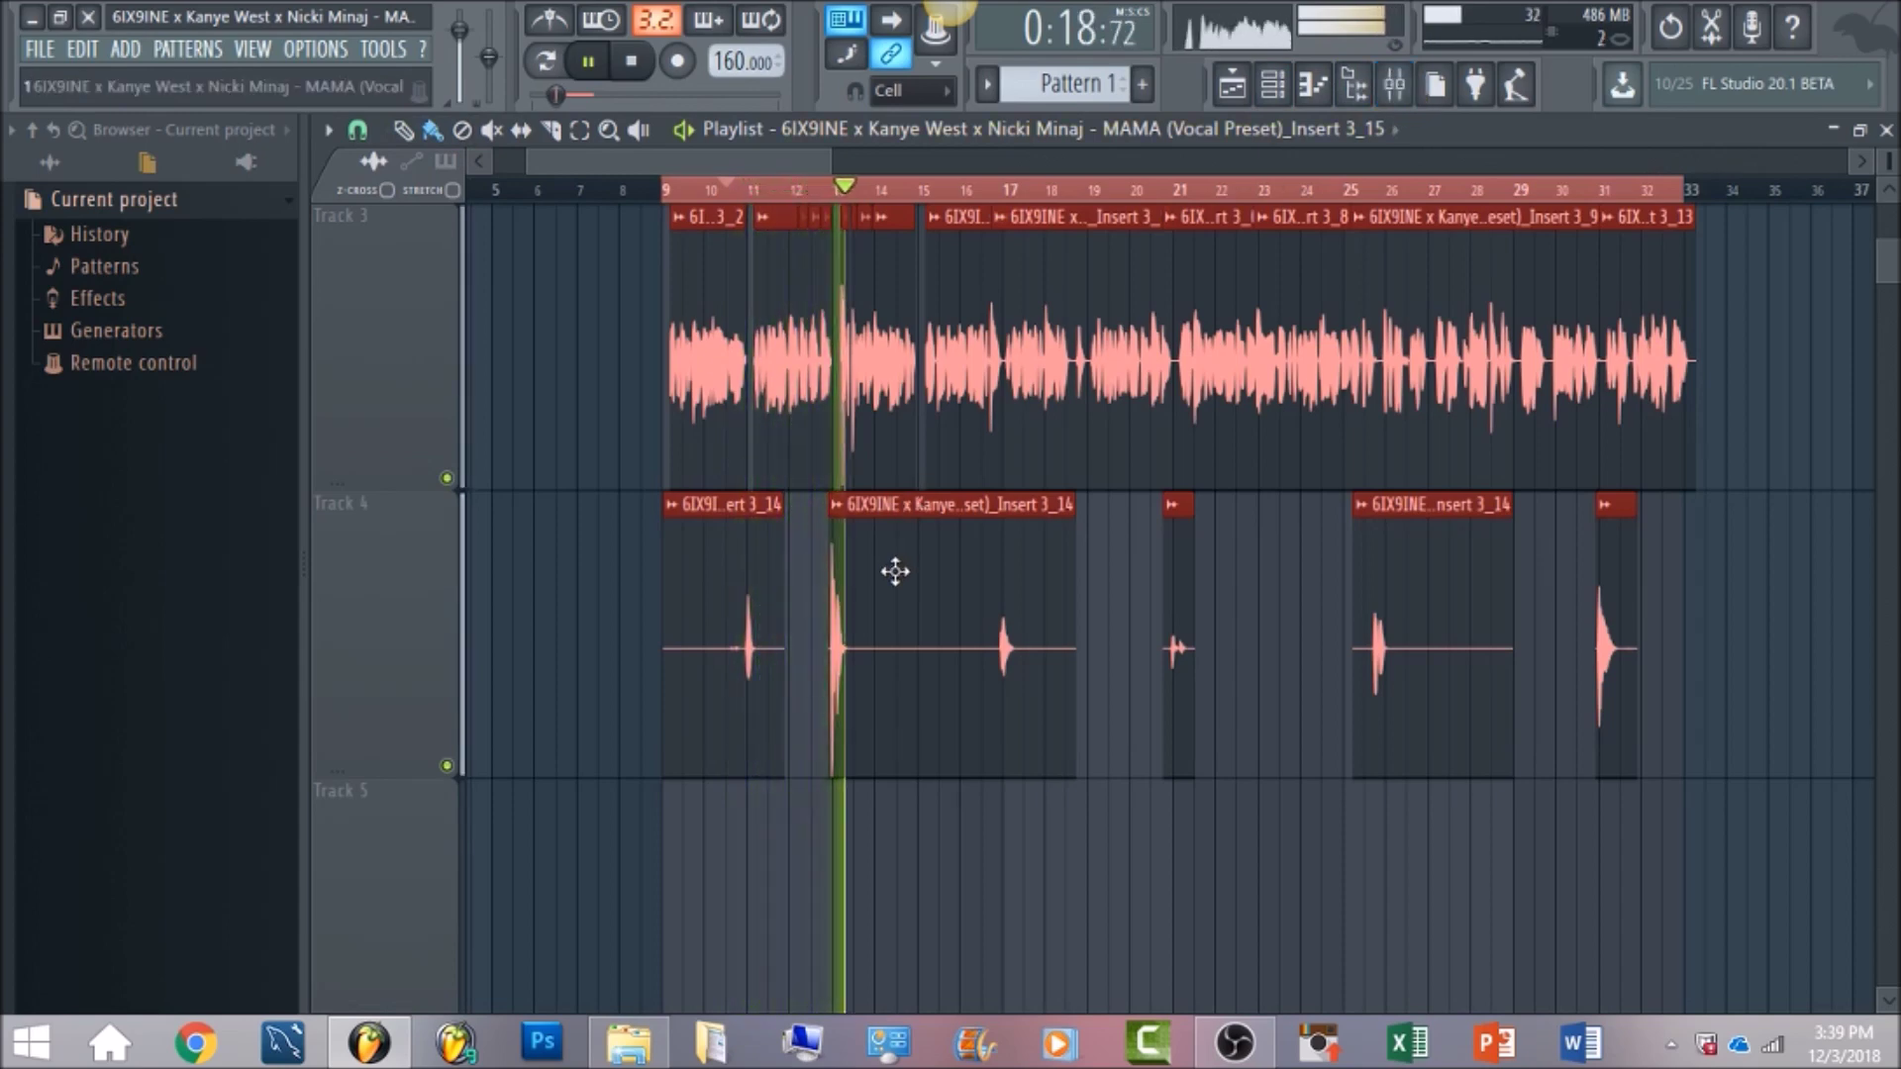
pyautogui.click(631, 60)
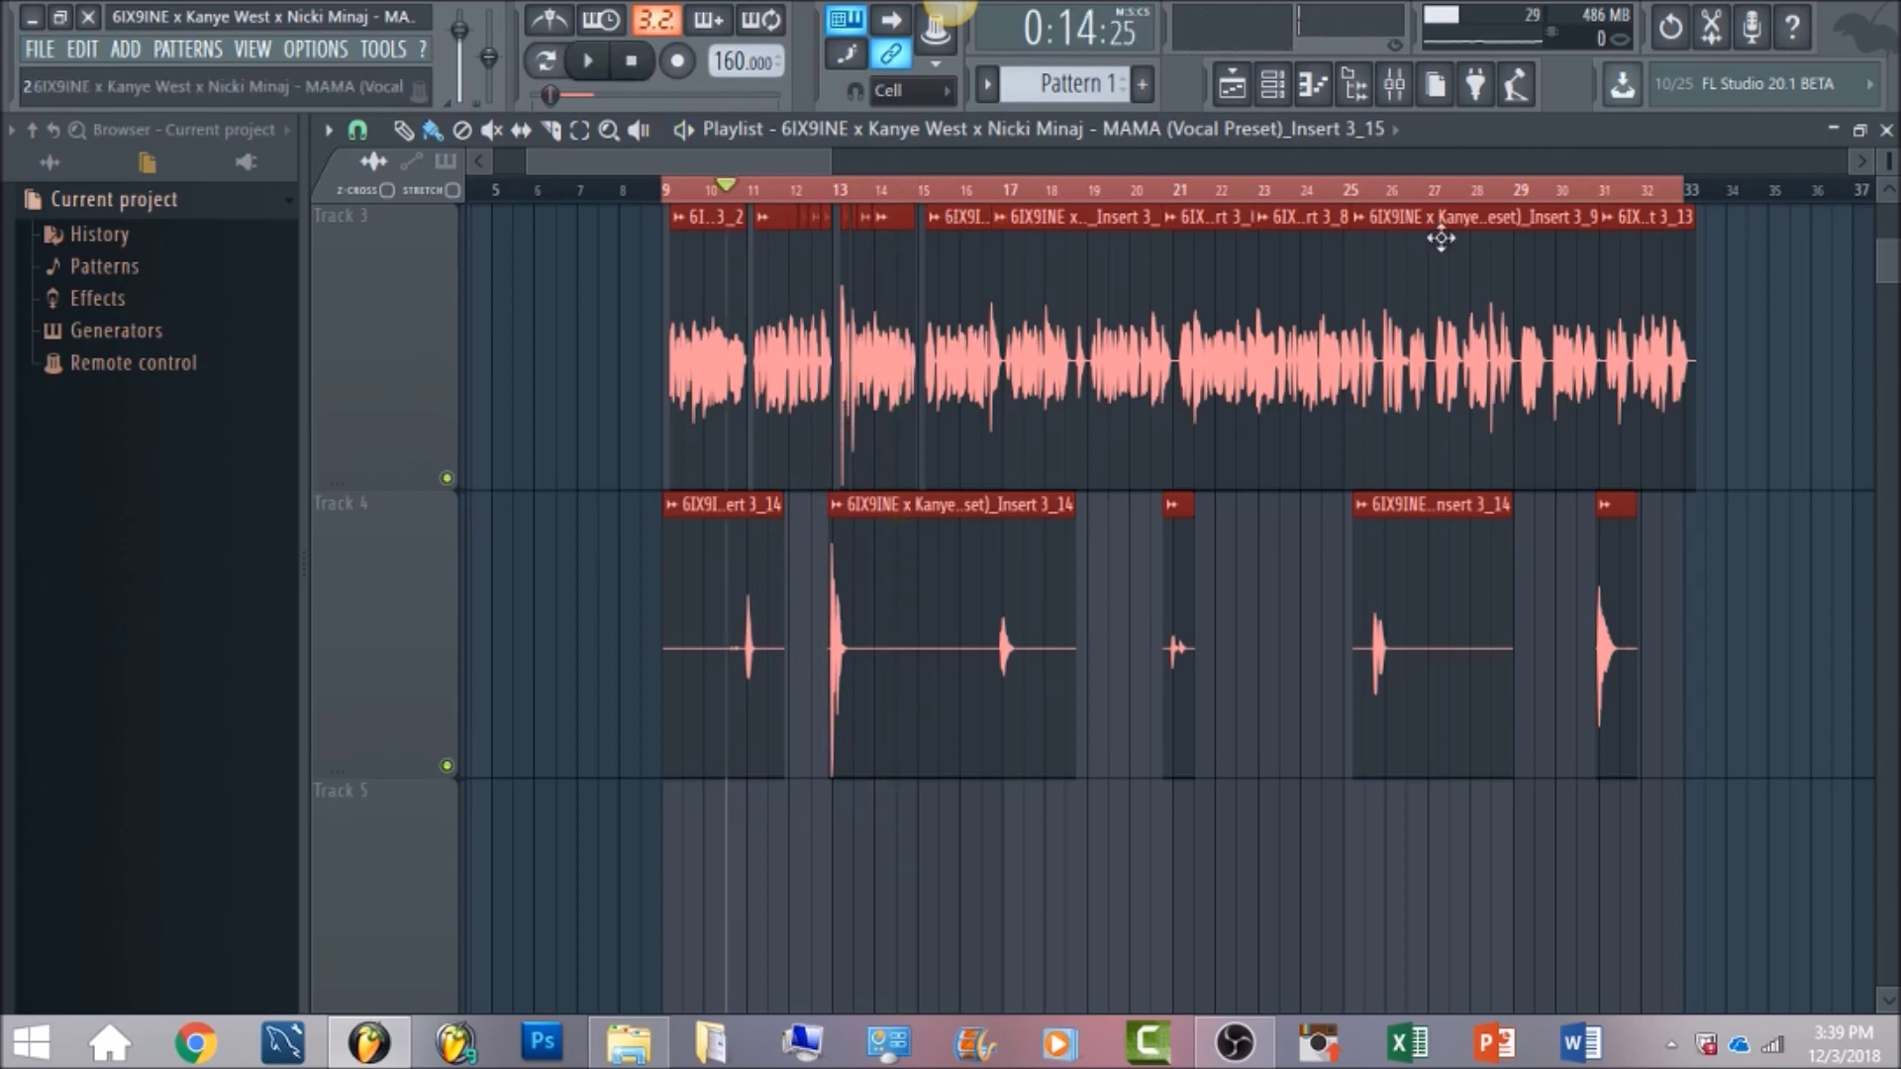
# Unmute mixer track 1 alongside the vocals and bring up the Master track's effect chain
pyautogui.click(1412, 86)
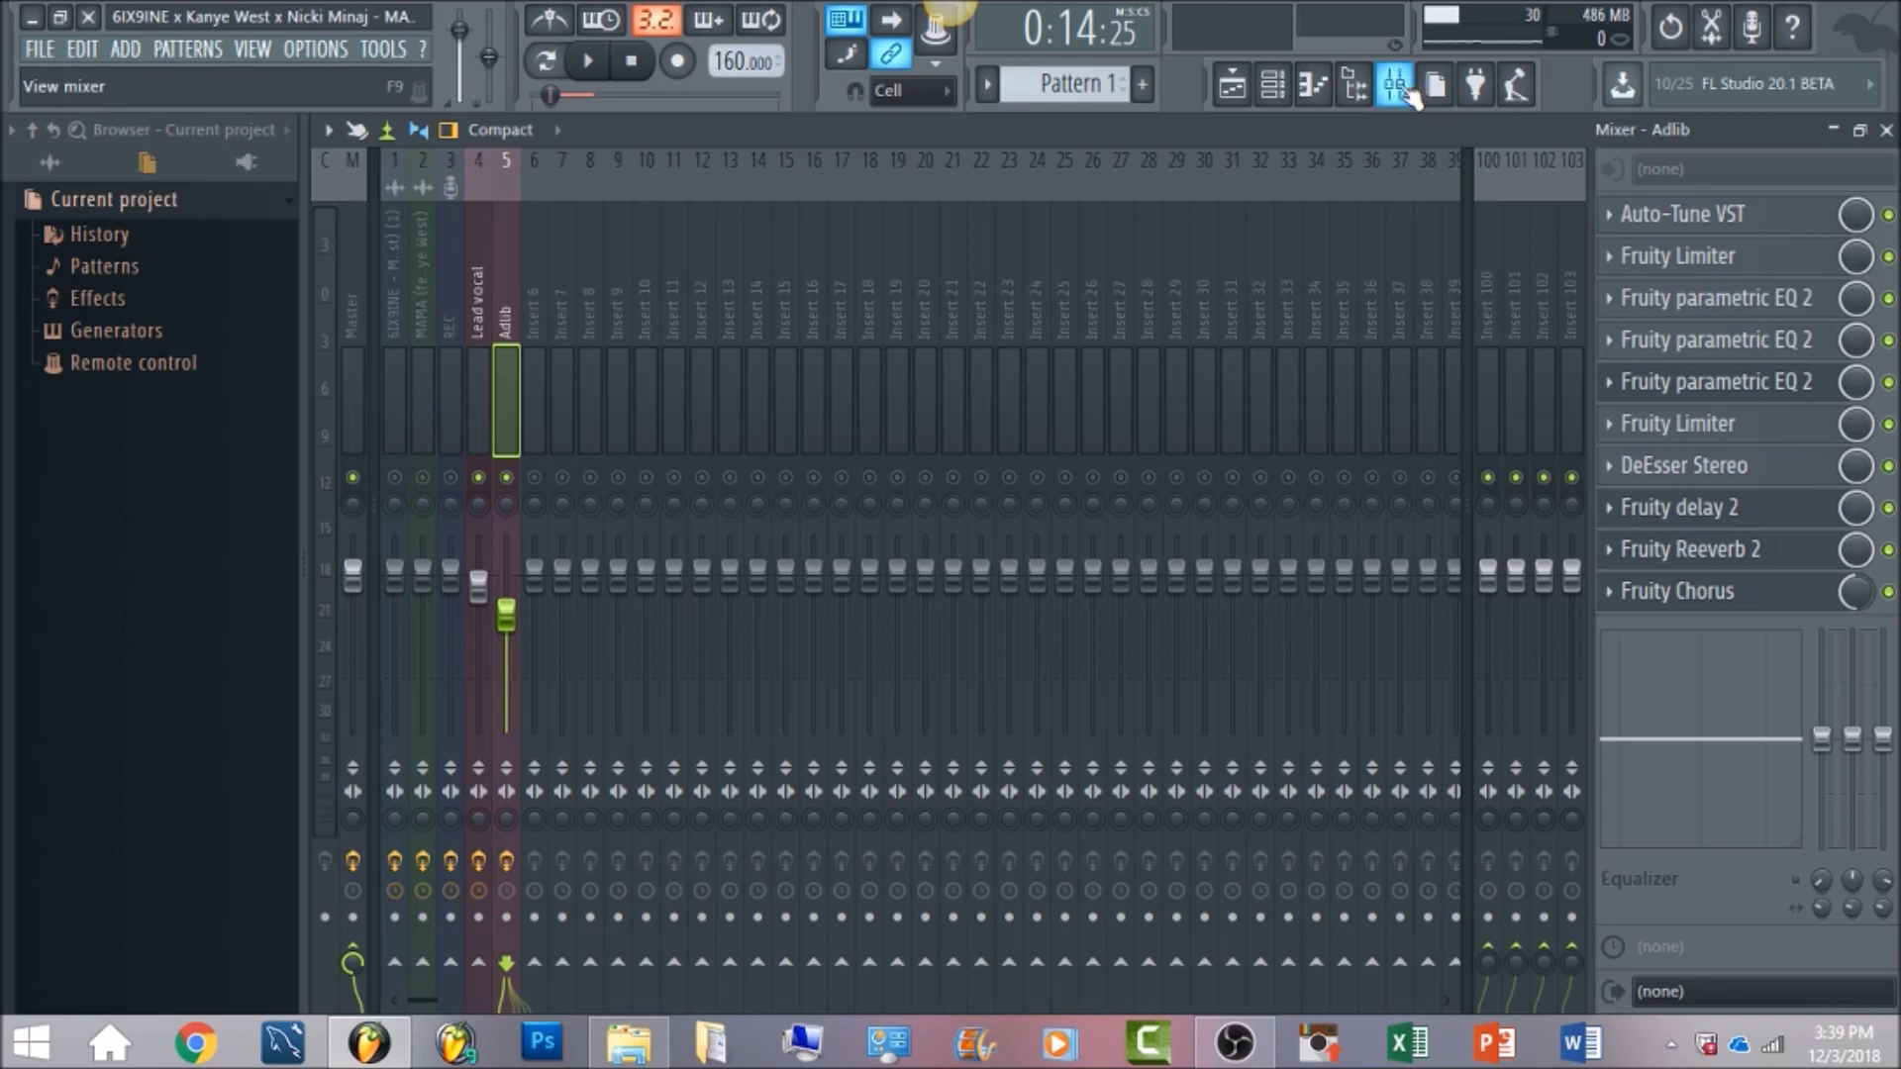
pyautogui.click(395, 479)
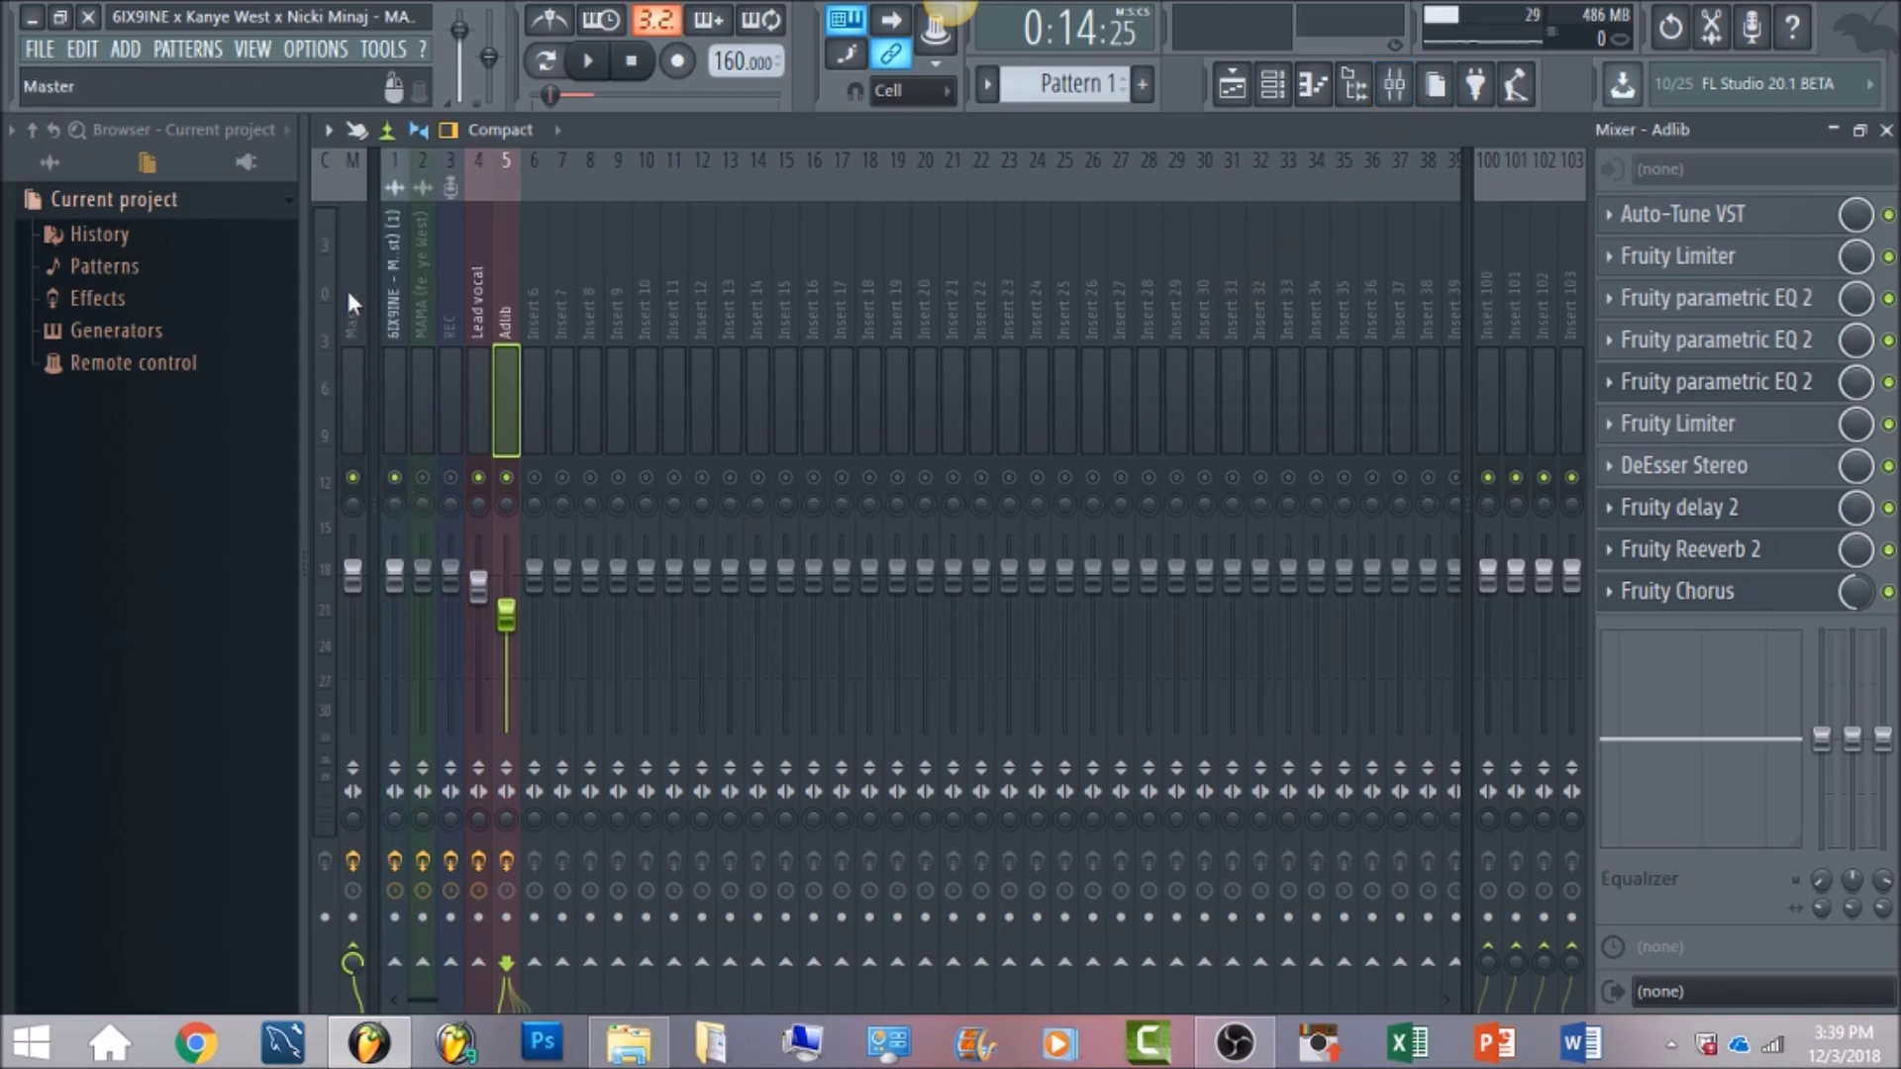
pyautogui.click(350, 321)
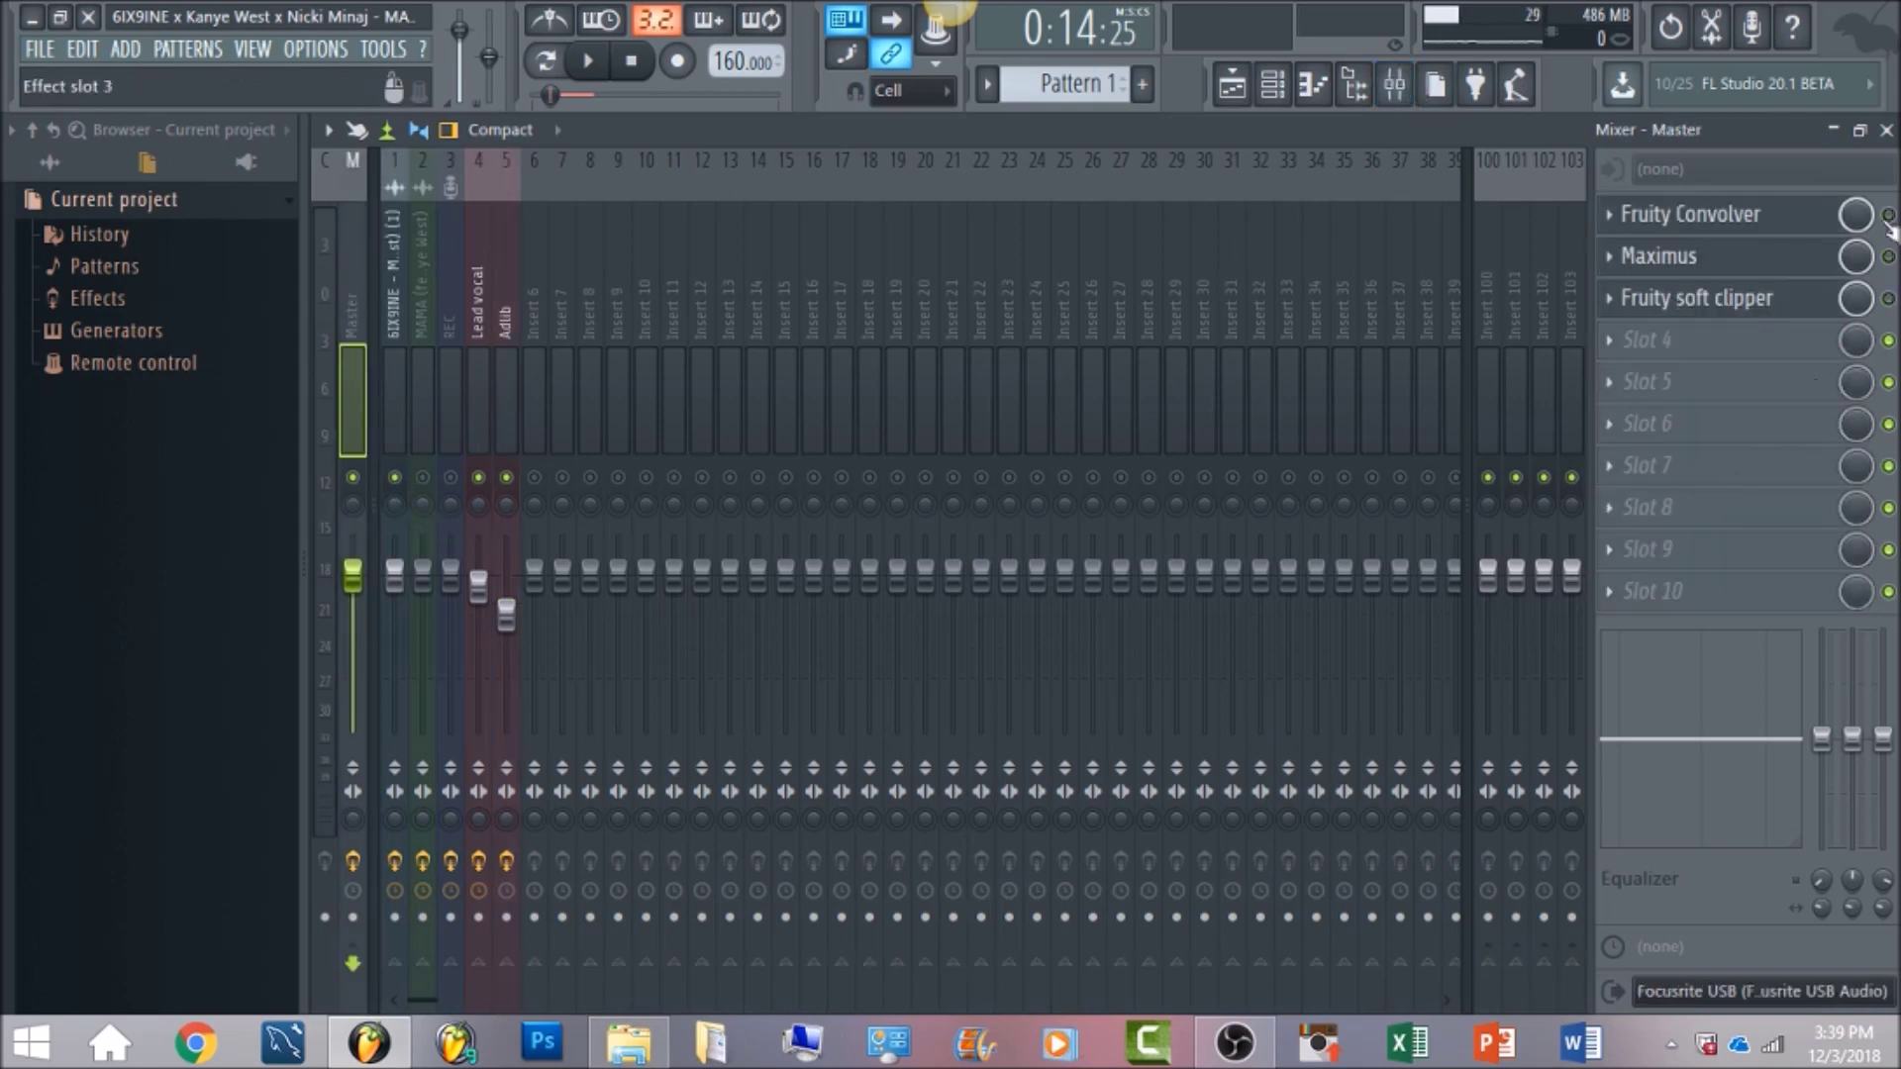
# Leave only Fruity Convolver enabled on the Master track and play back the song with its equalizer in view
pyautogui.moveTo(1888, 298); pyautogui.dragTo(1889, 226)
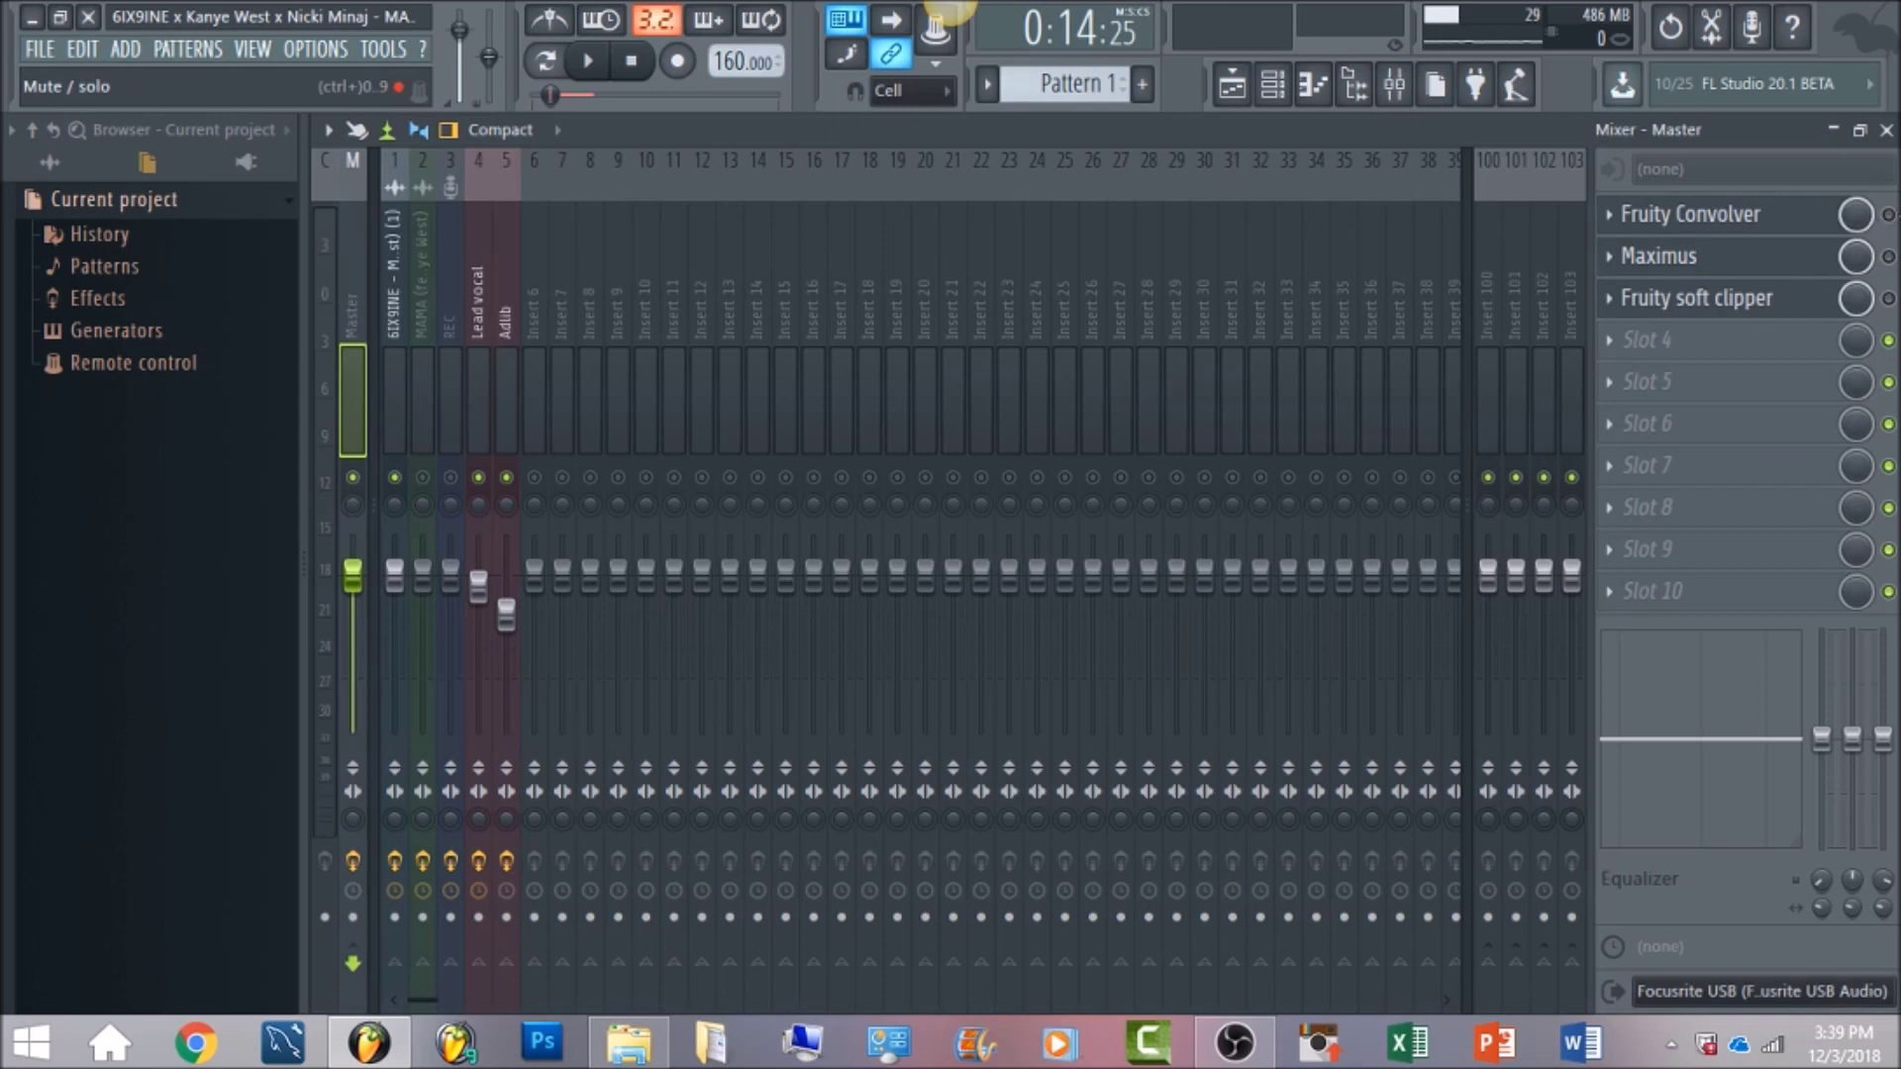
pyautogui.click(1889, 214)
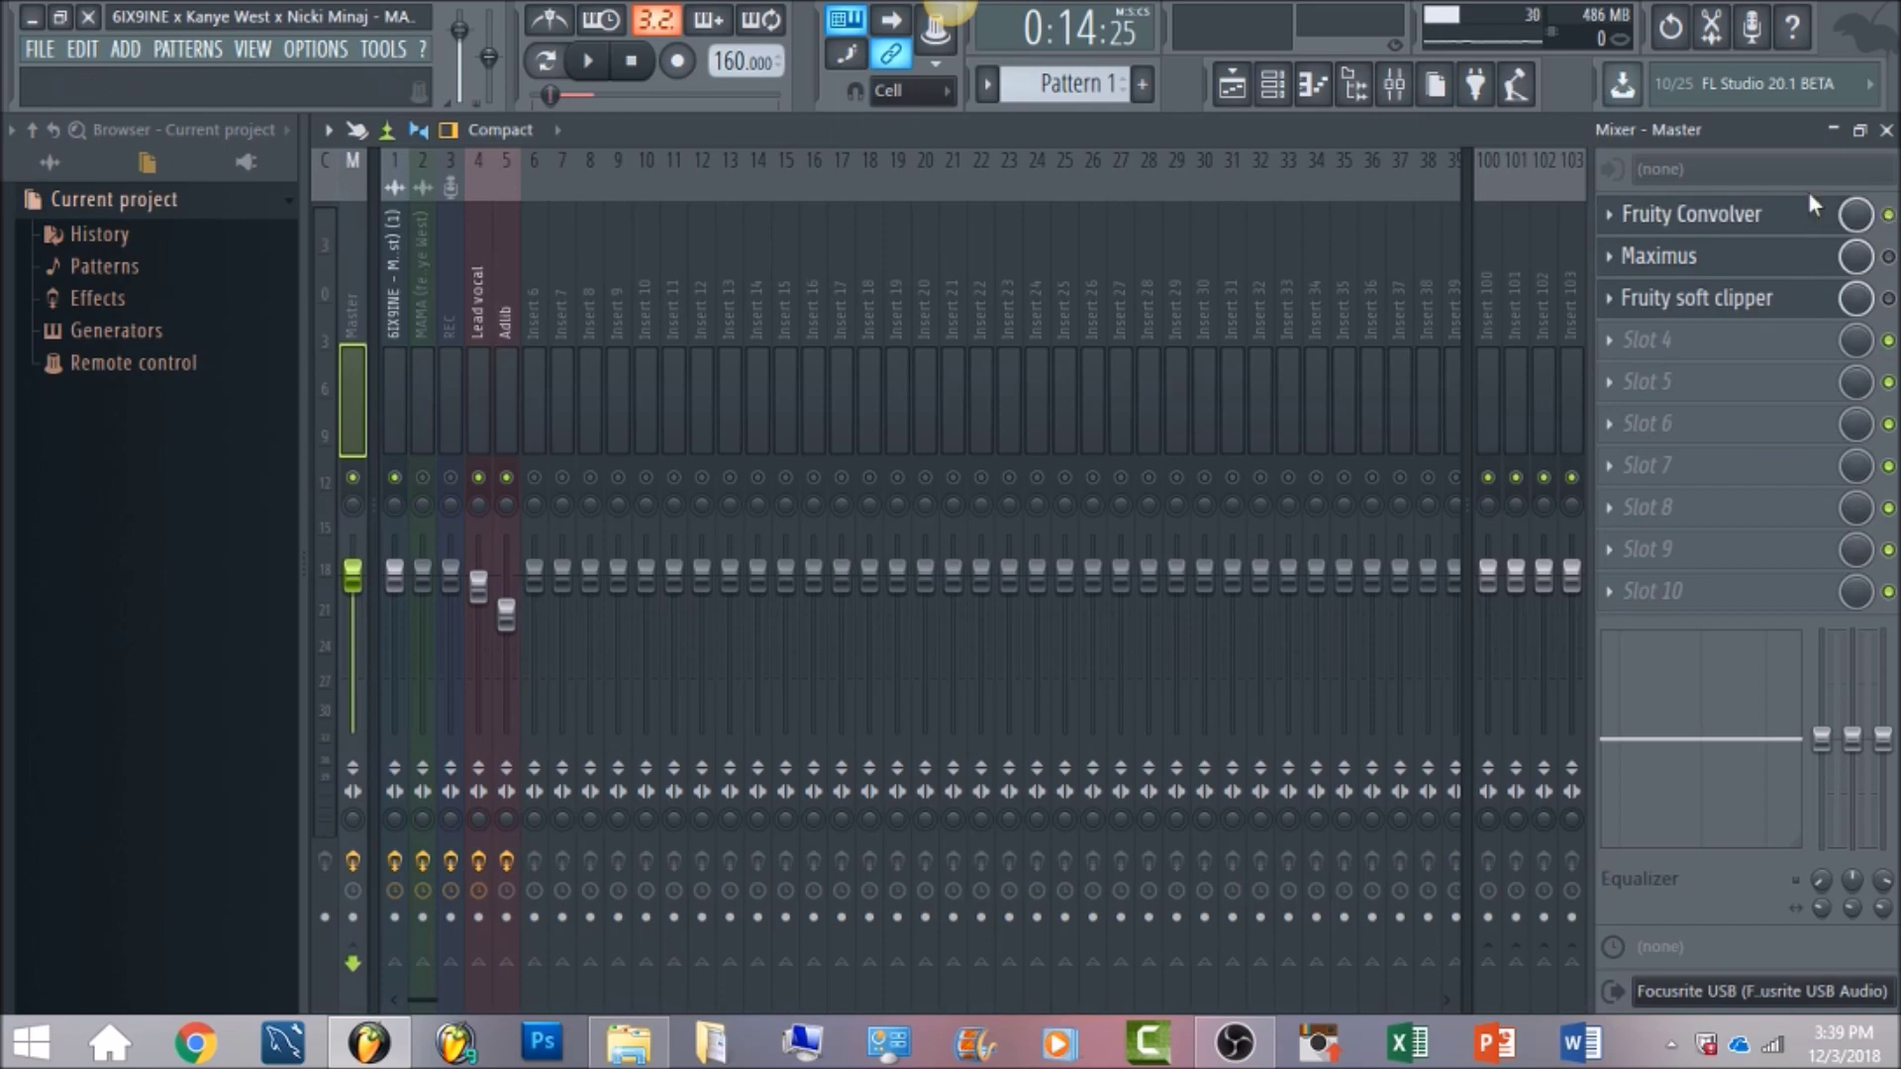
pyautogui.click(1817, 219)
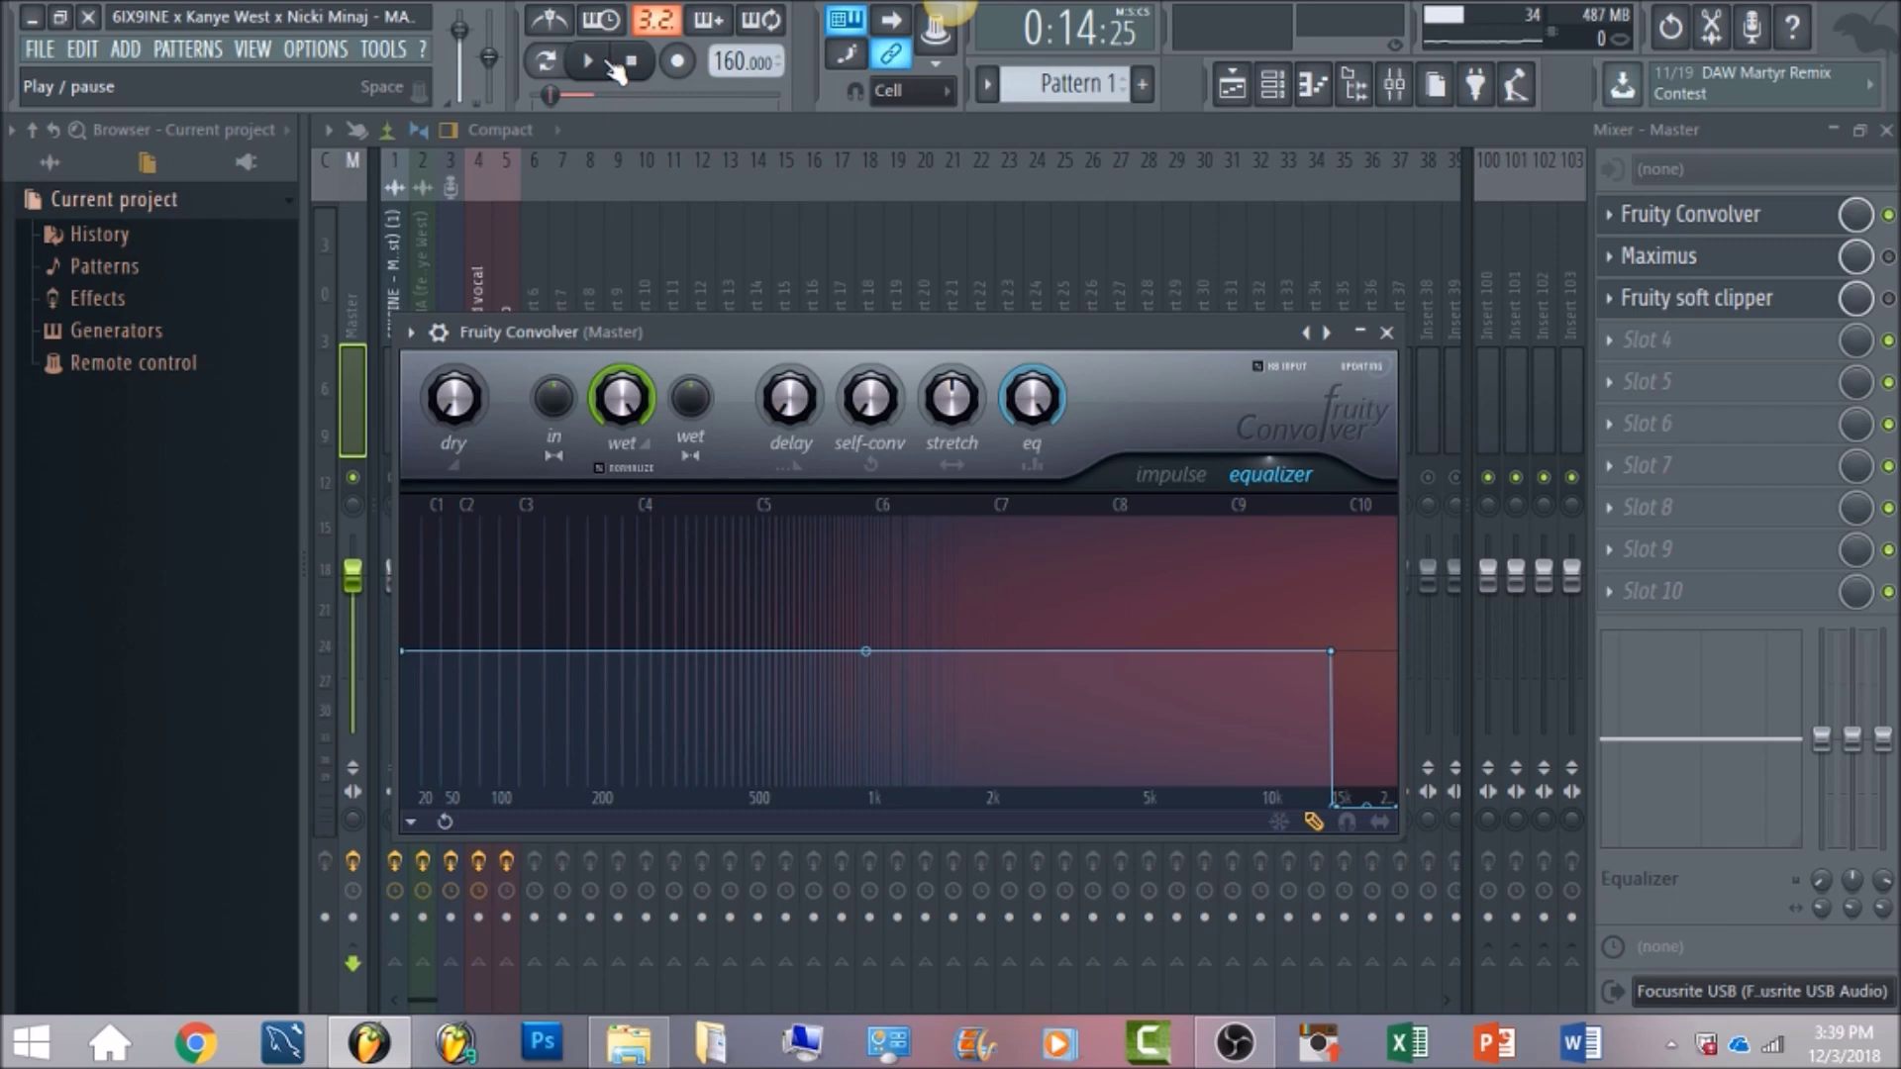
pyautogui.click(608, 62)
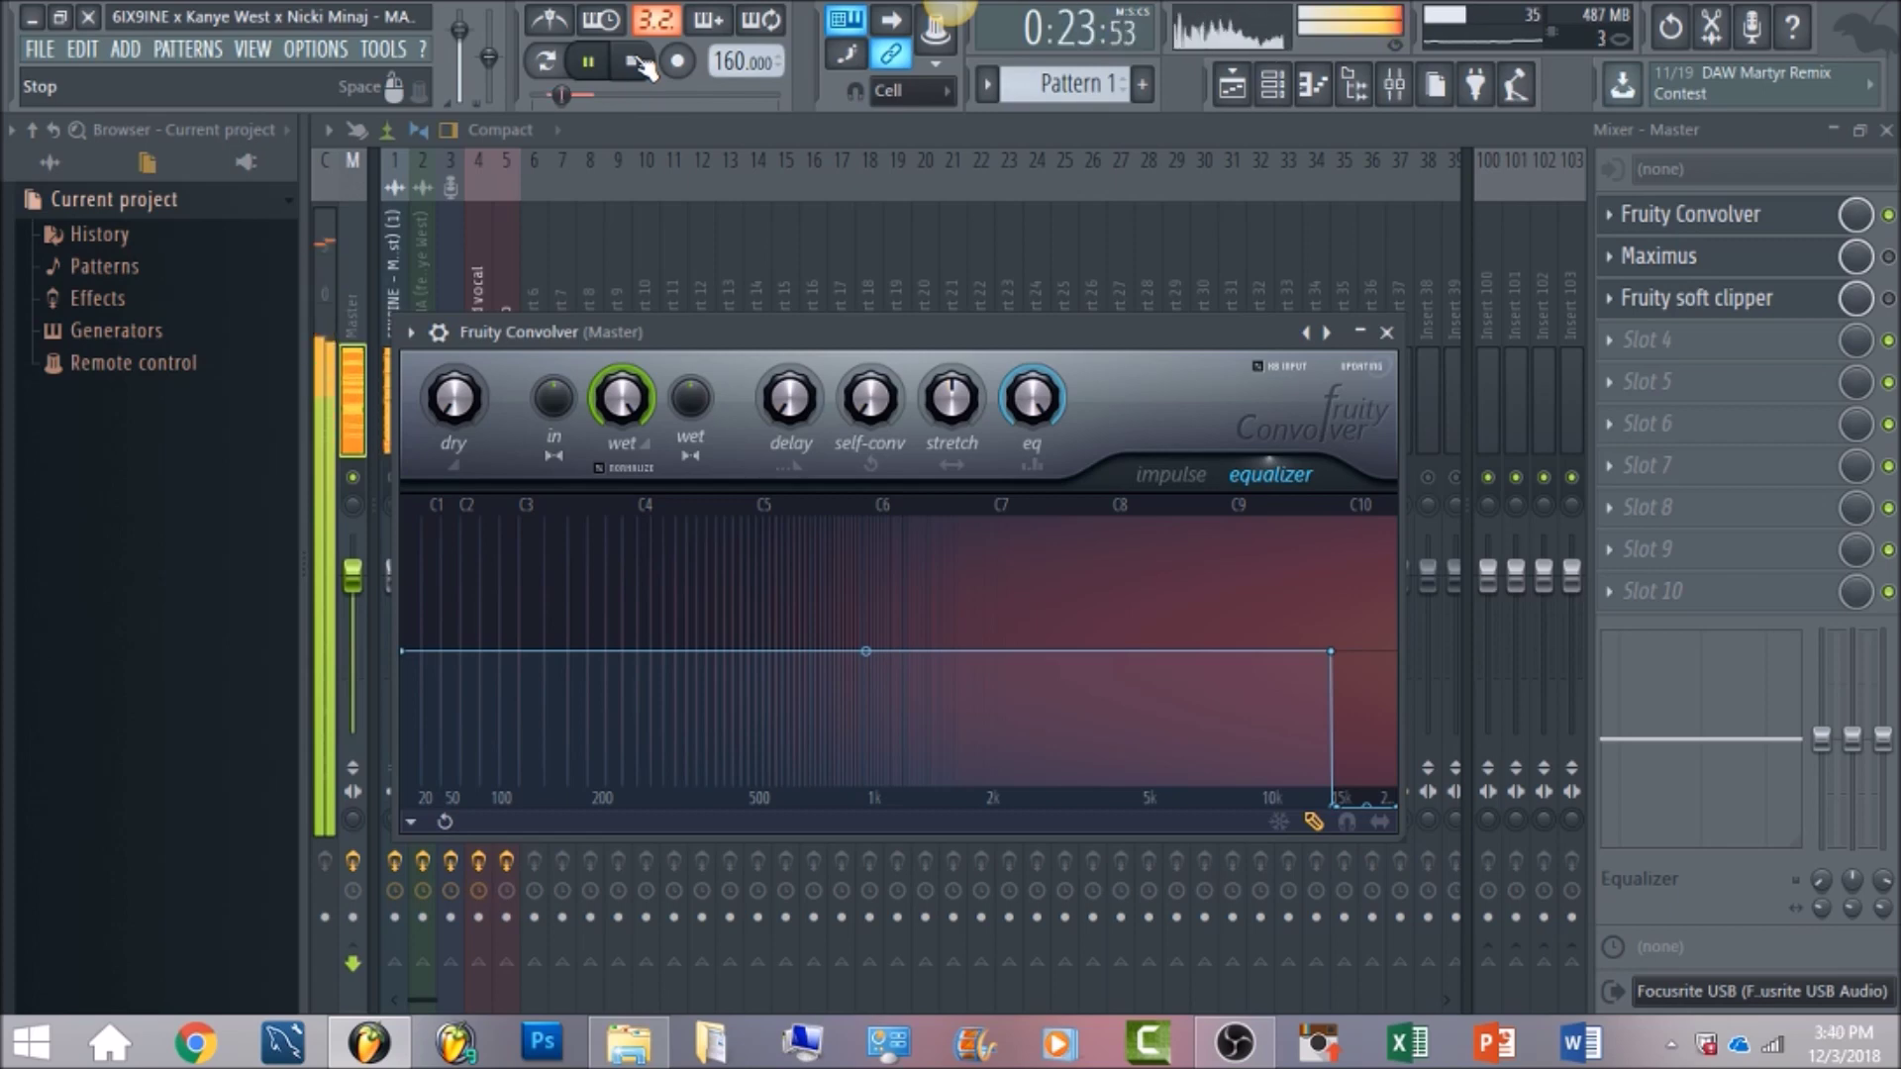
pyautogui.click(635, 63)
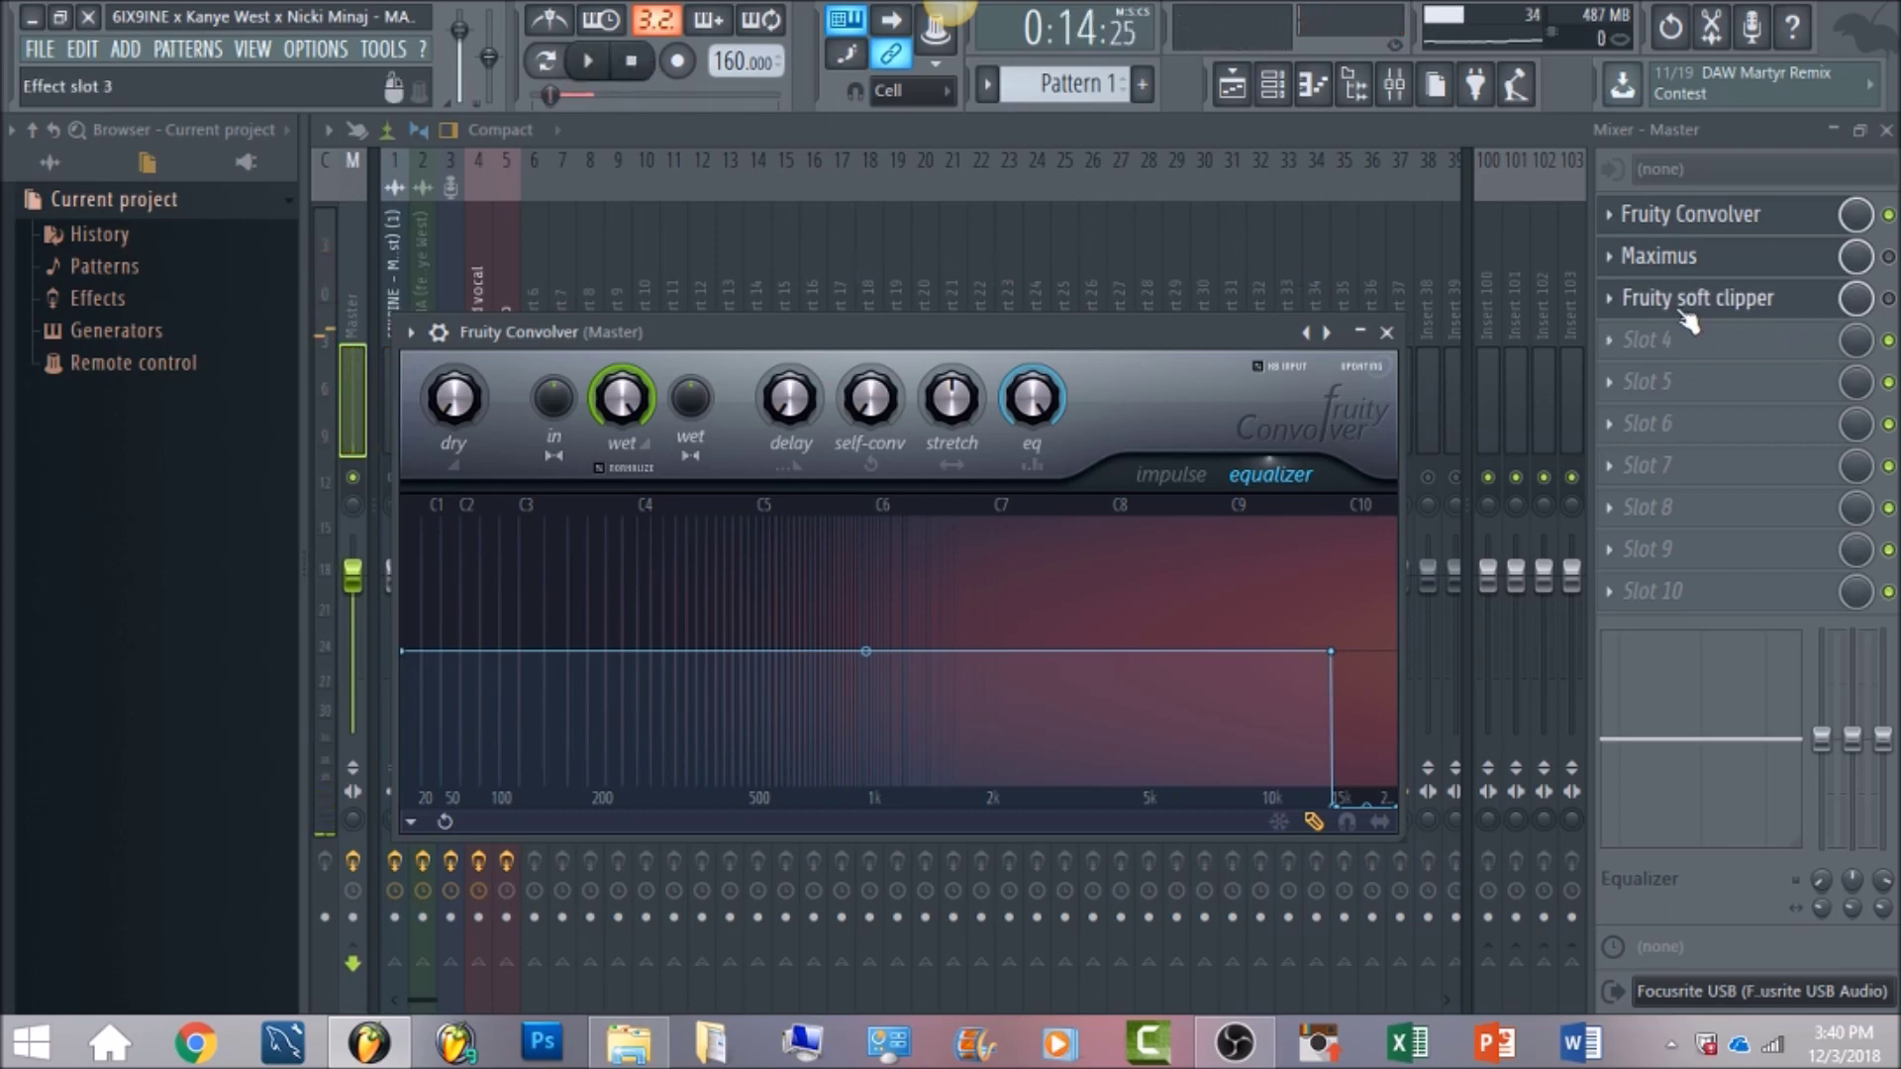
# Enable Fruity soft clipper and Maximus on the Master track and inspect the master and high band settings of Maximus
pyautogui.click(1888, 298)
pyautogui.press('Escape')
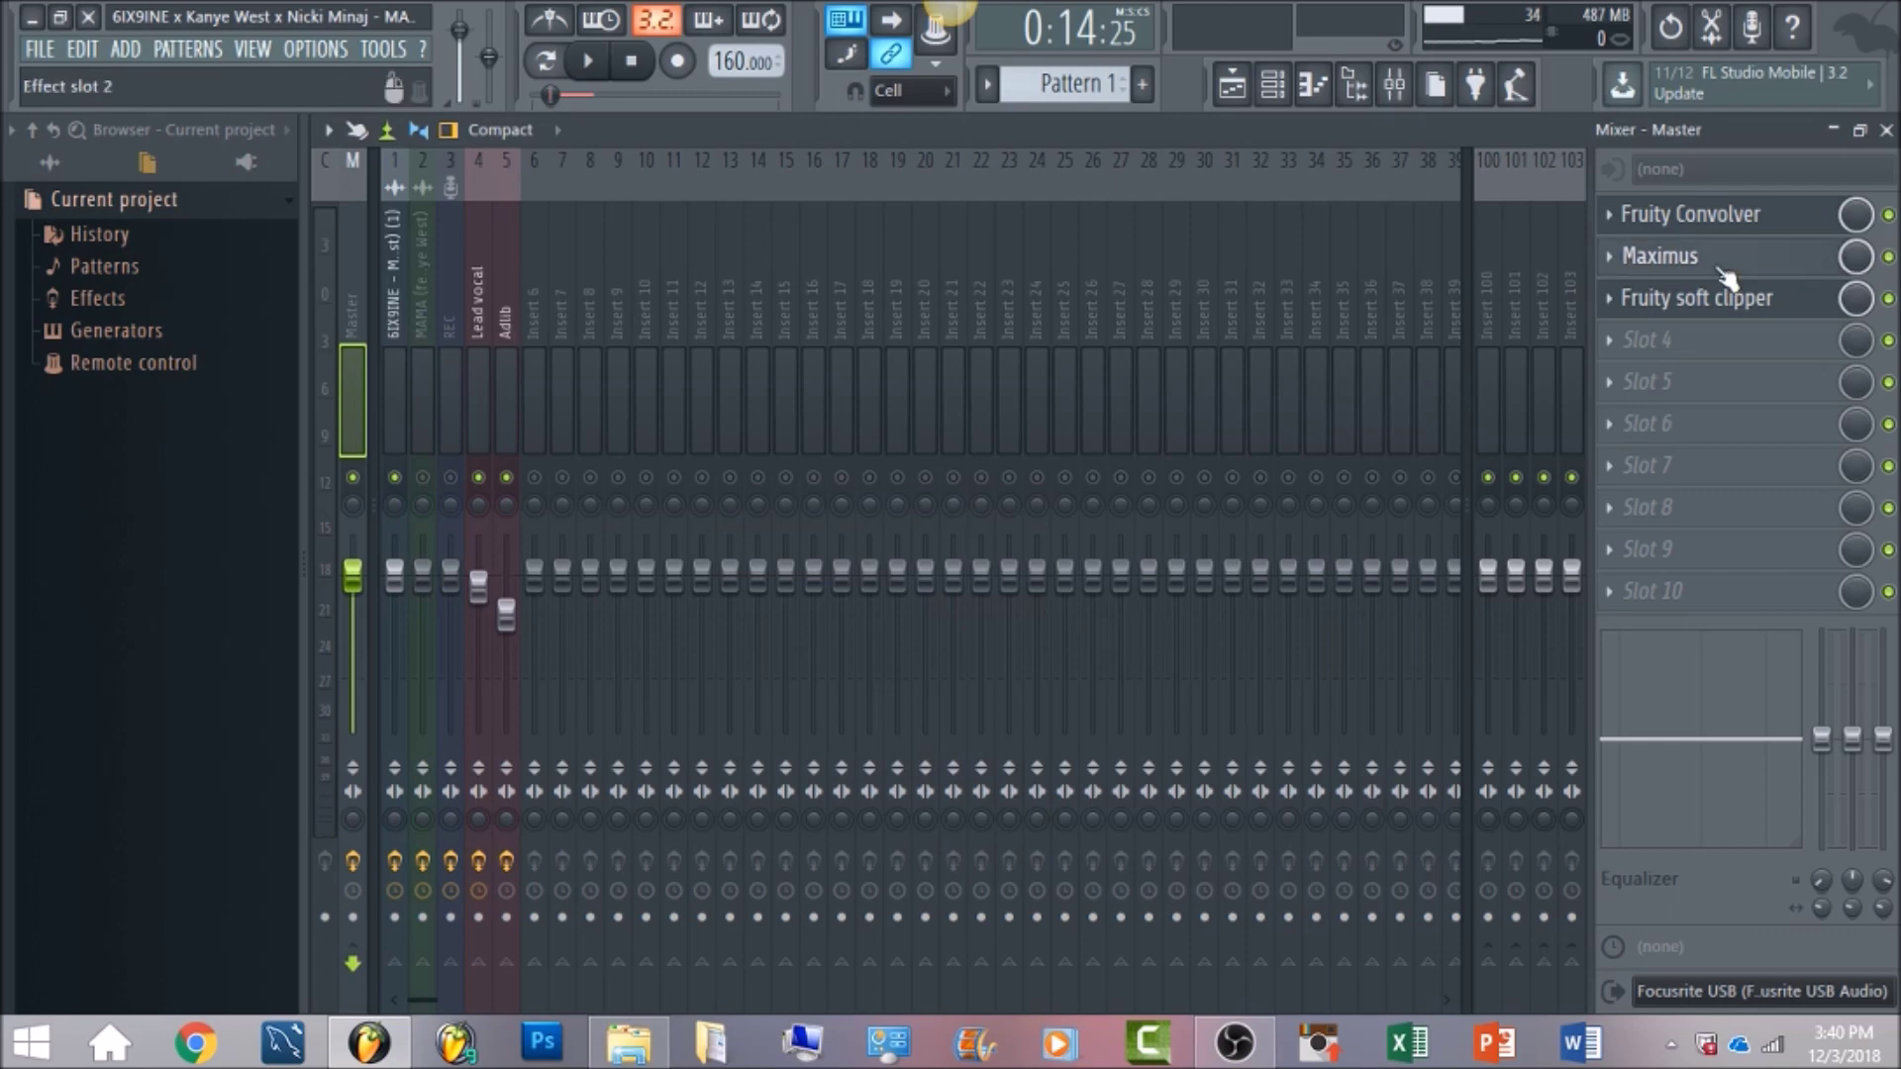
pyautogui.click(1683, 255)
pyautogui.click(546, 856)
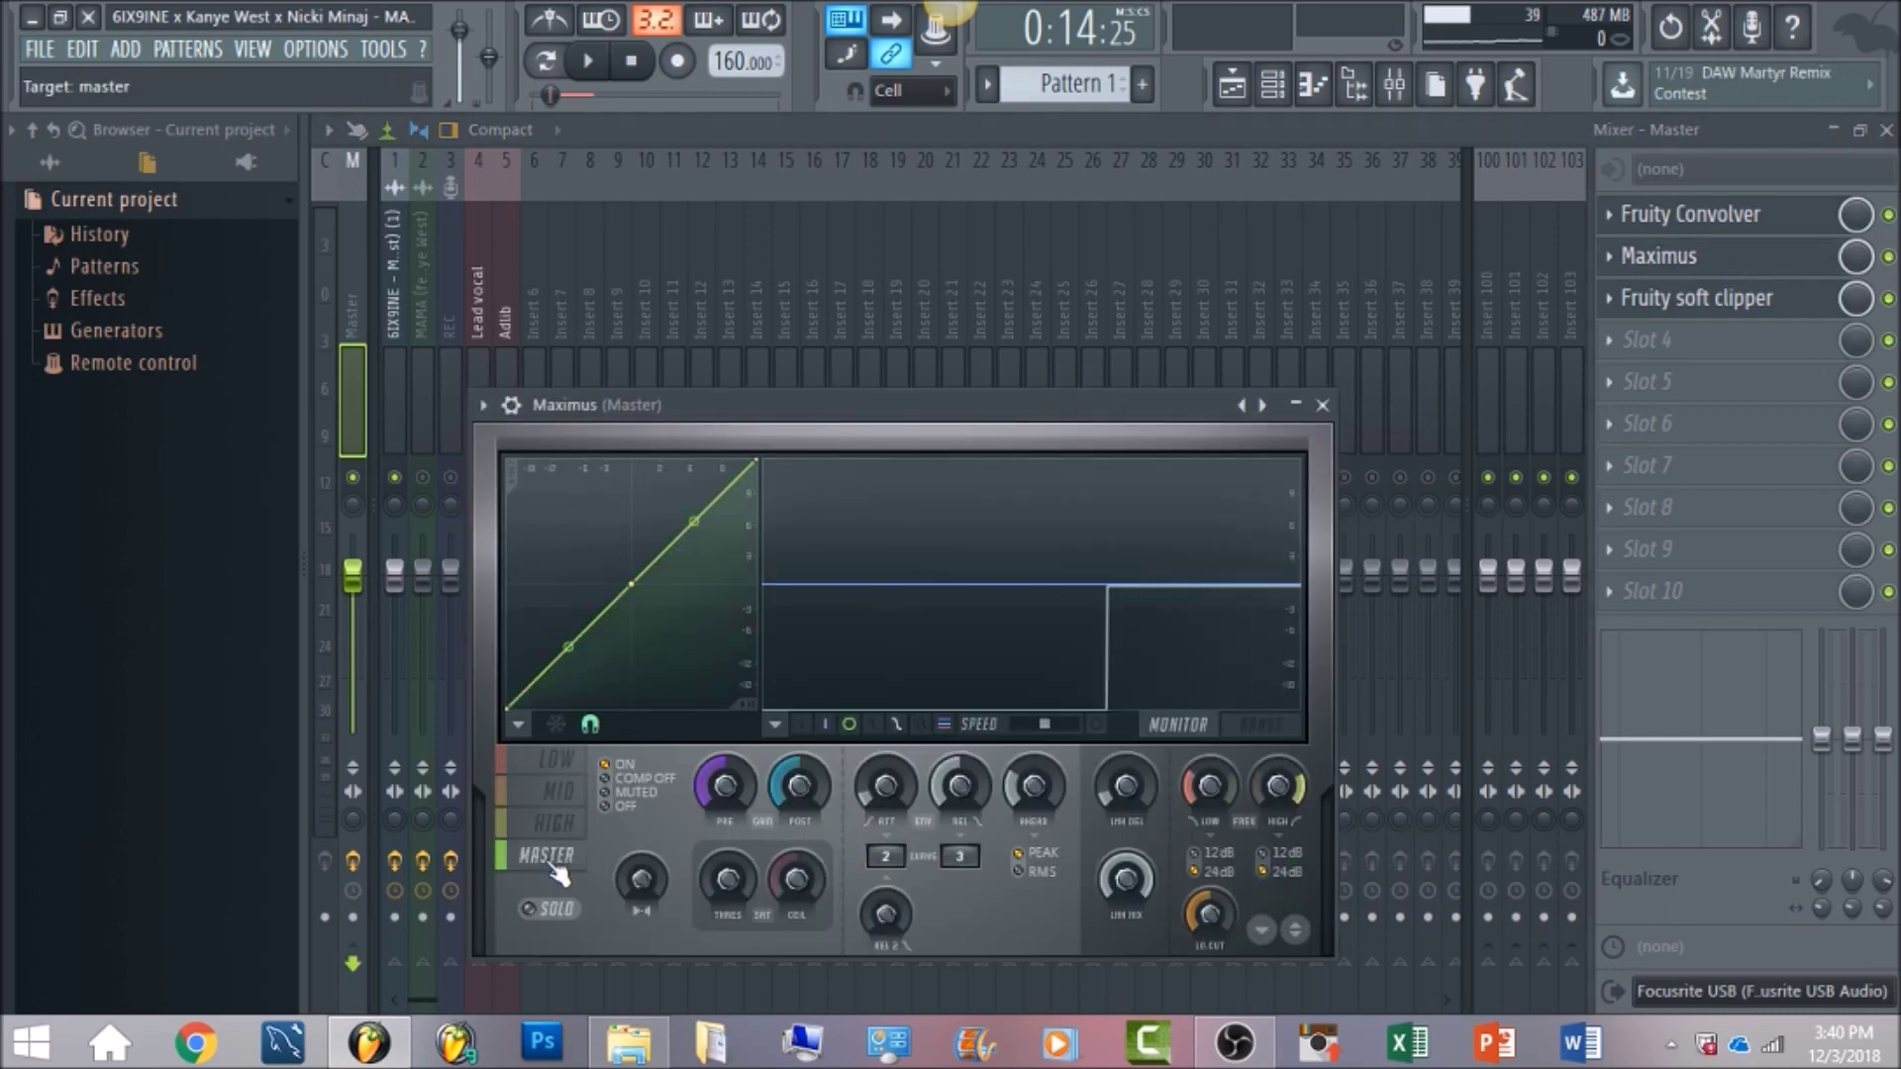
pyautogui.click(554, 824)
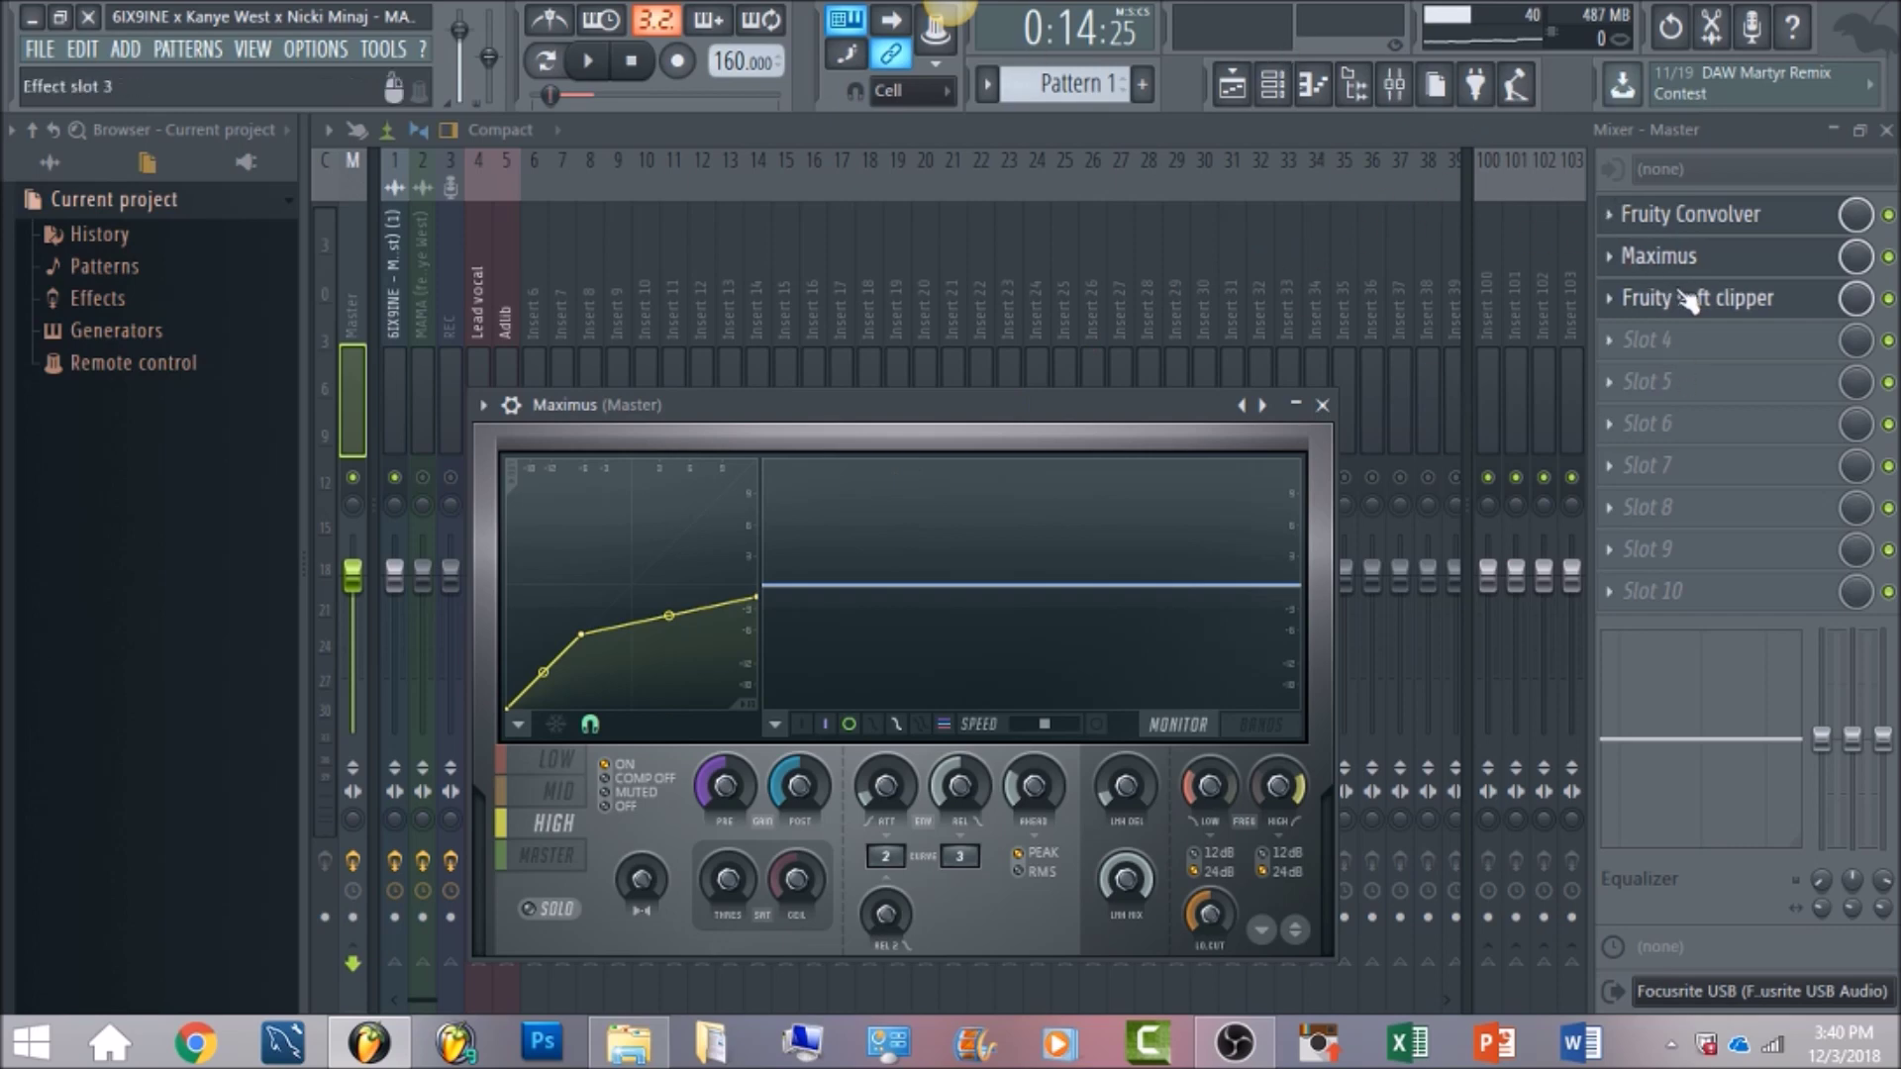
# Bypass Maximus on the Master track and play back the song to audition the mix through Fruity Convolver and Fruity soft clipper
pyautogui.click(1888, 256)
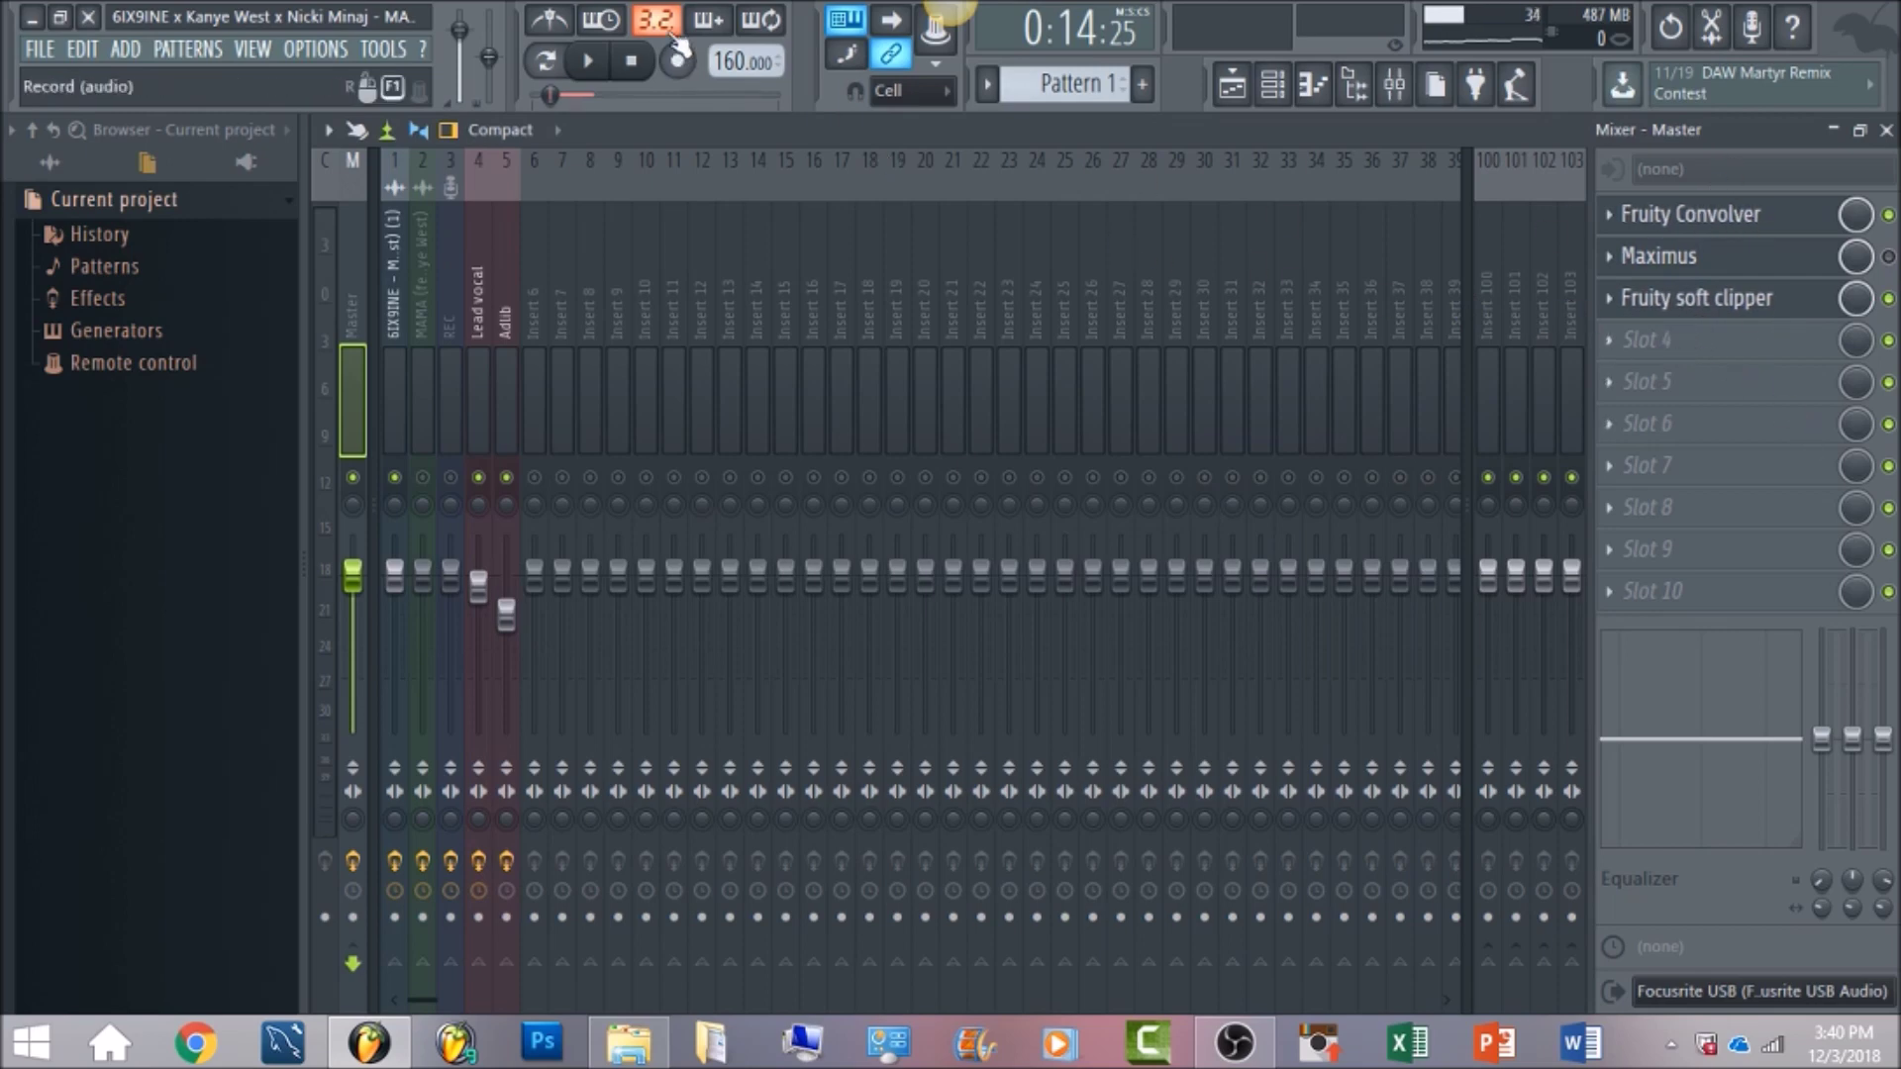
pyautogui.click(630, 60)
pyautogui.click(588, 62)
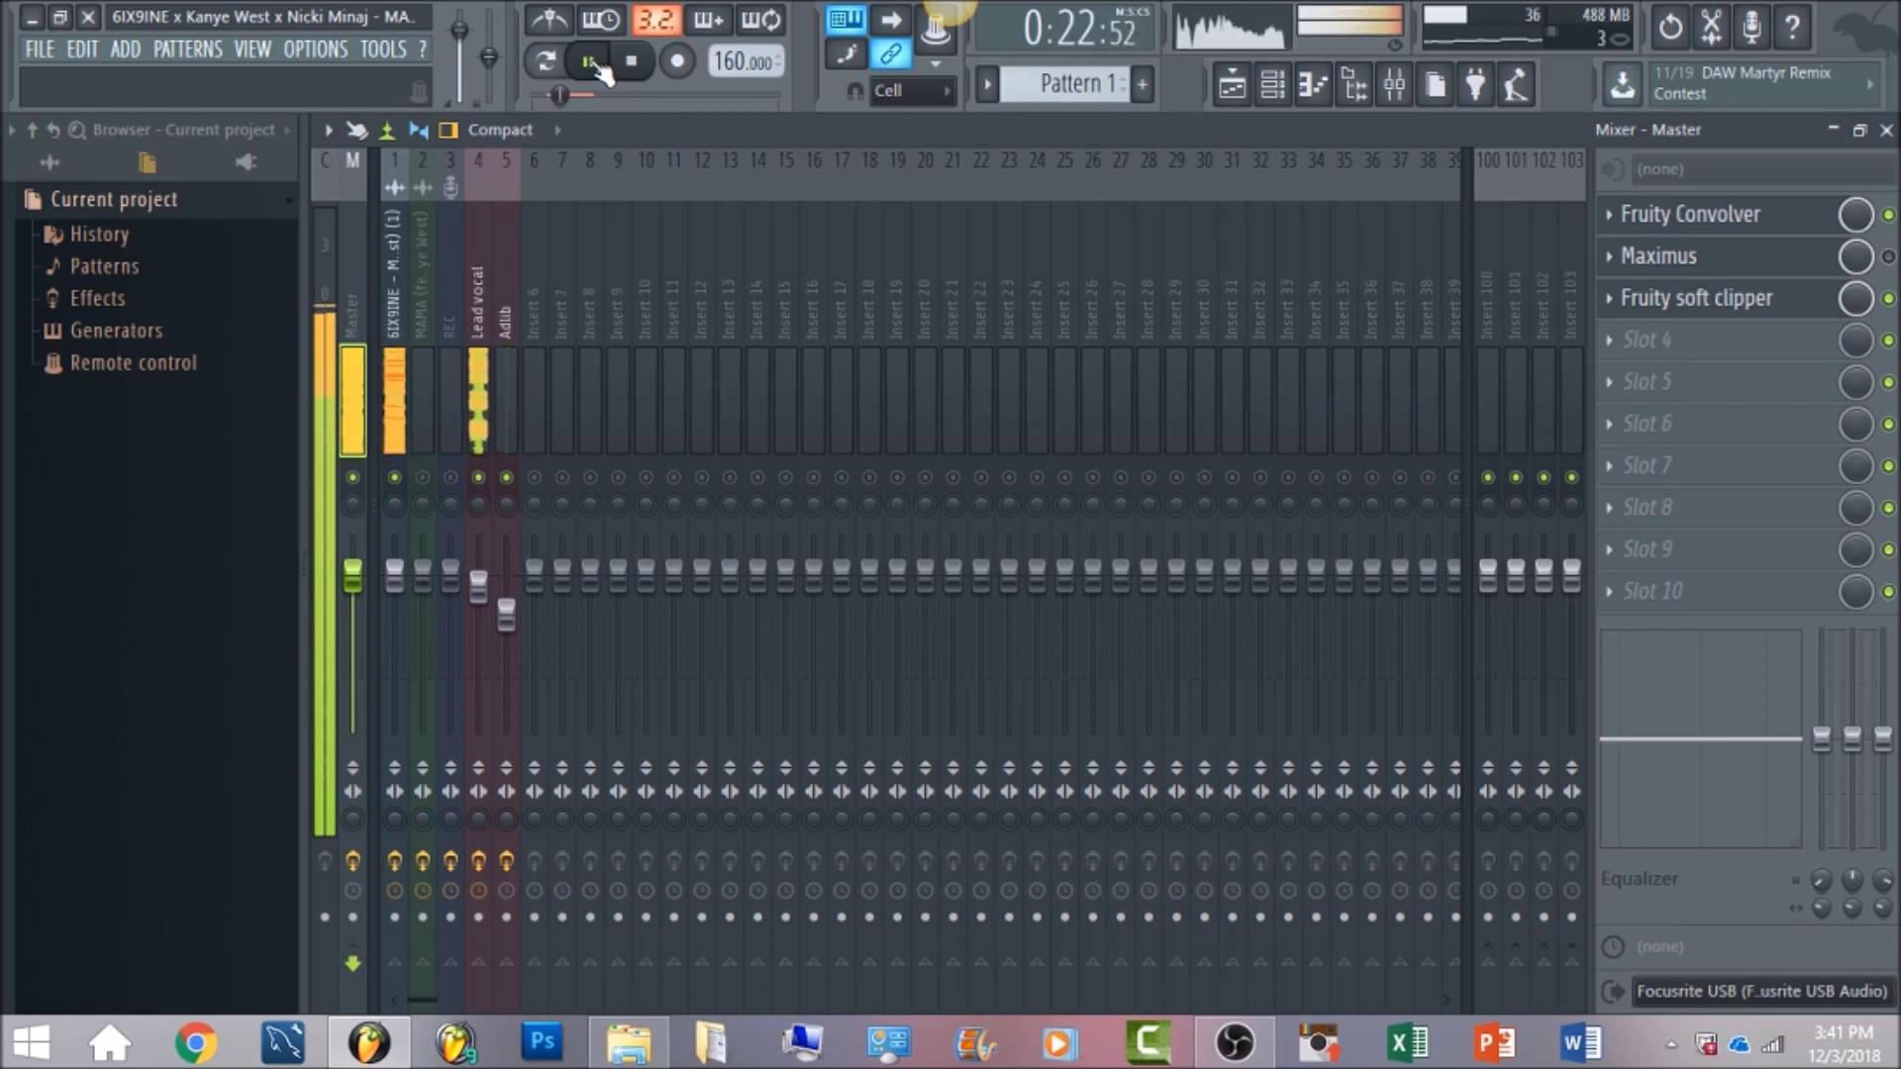
pyautogui.click(635, 65)
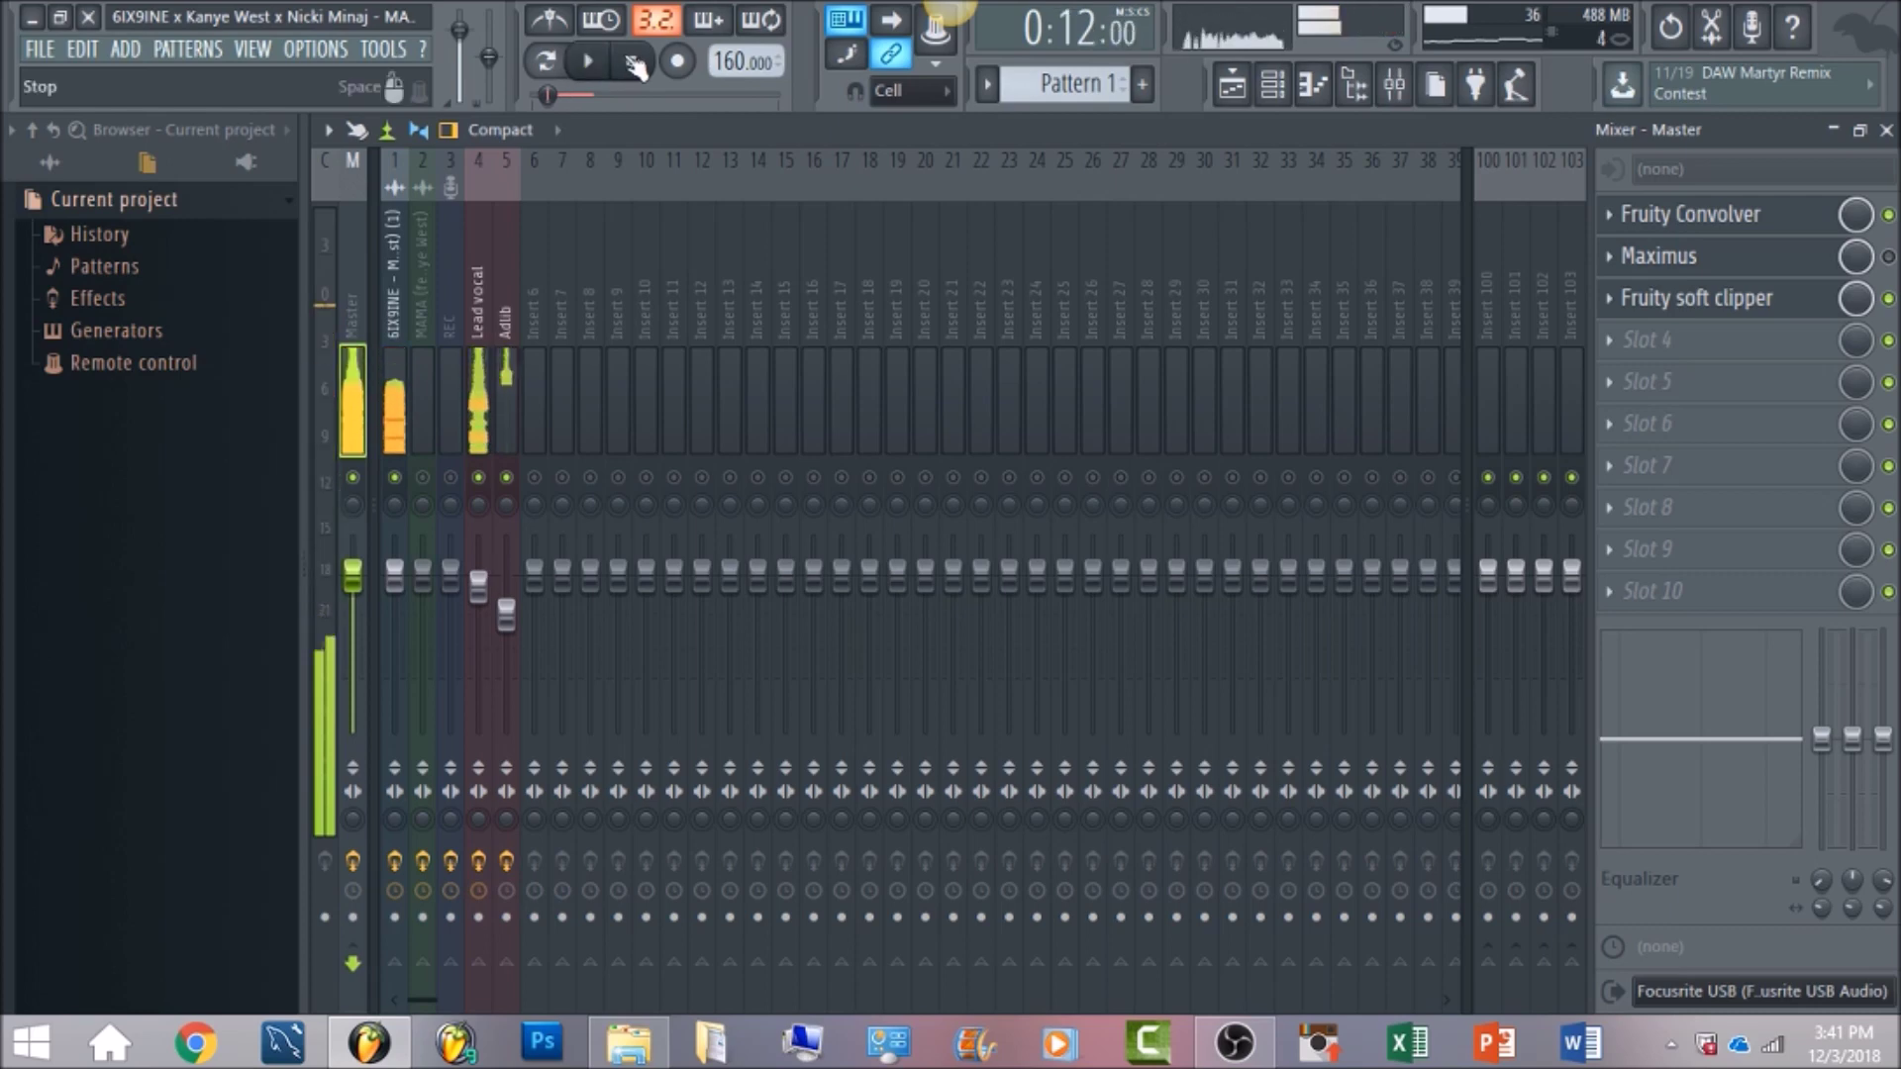